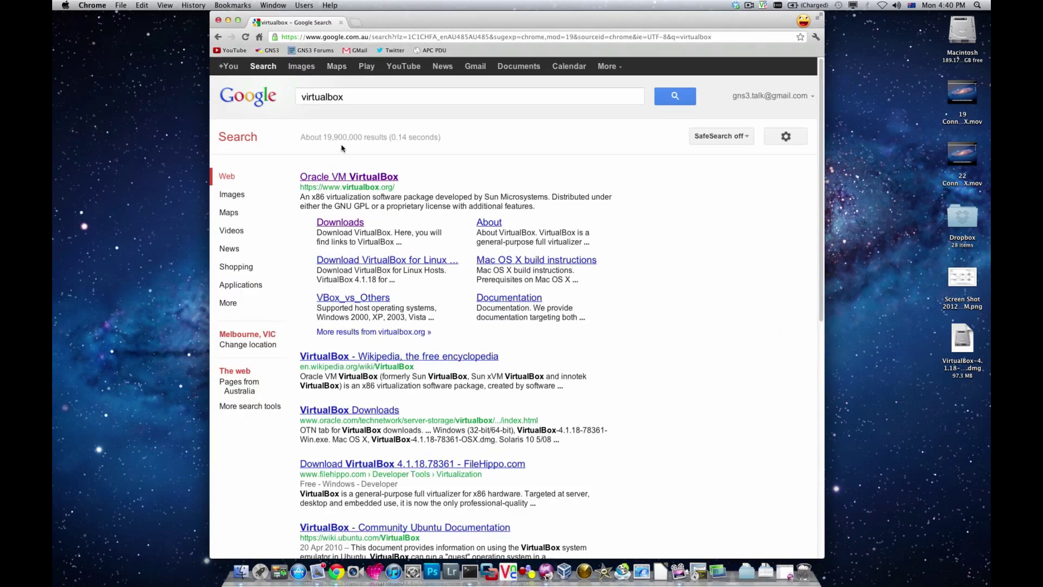
# Step: Look up the VirtualBox 4.1.18 package for OS X hosts on the virtualbox.org downloads page, and put the browser window away
pyautogui.click(347, 175)
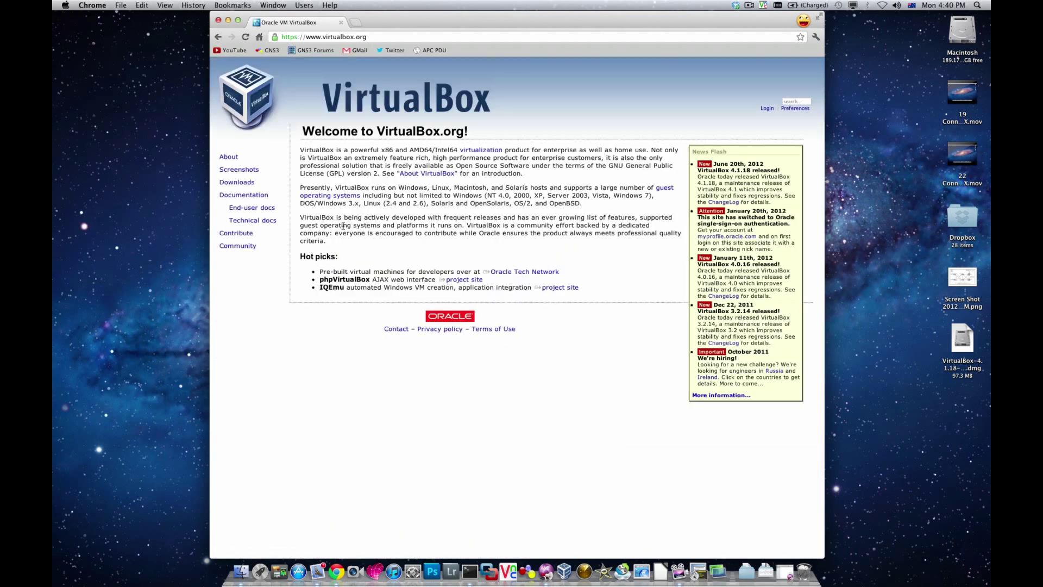
pyautogui.click(237, 182)
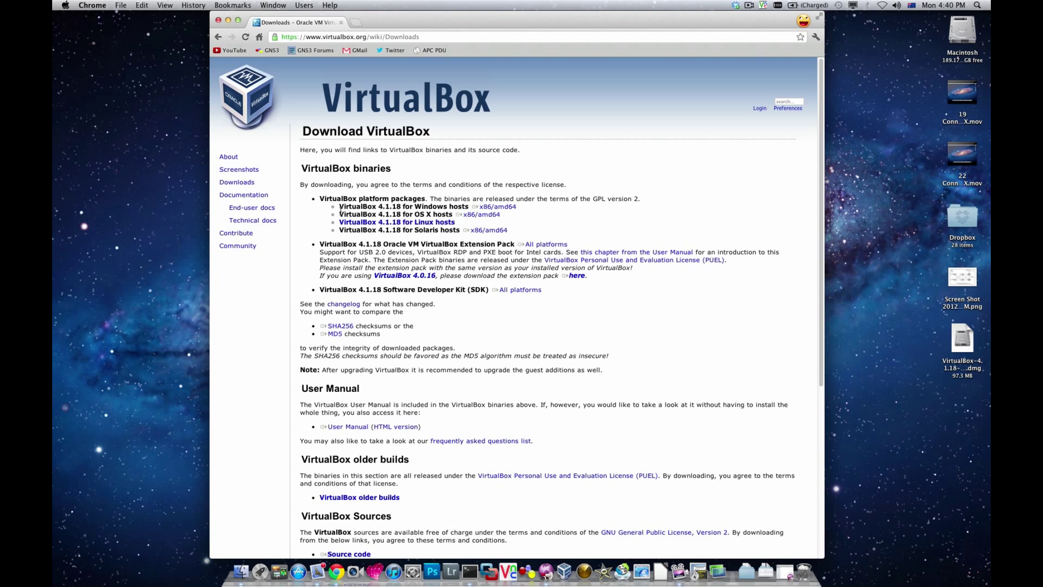
pyautogui.click(473, 216)
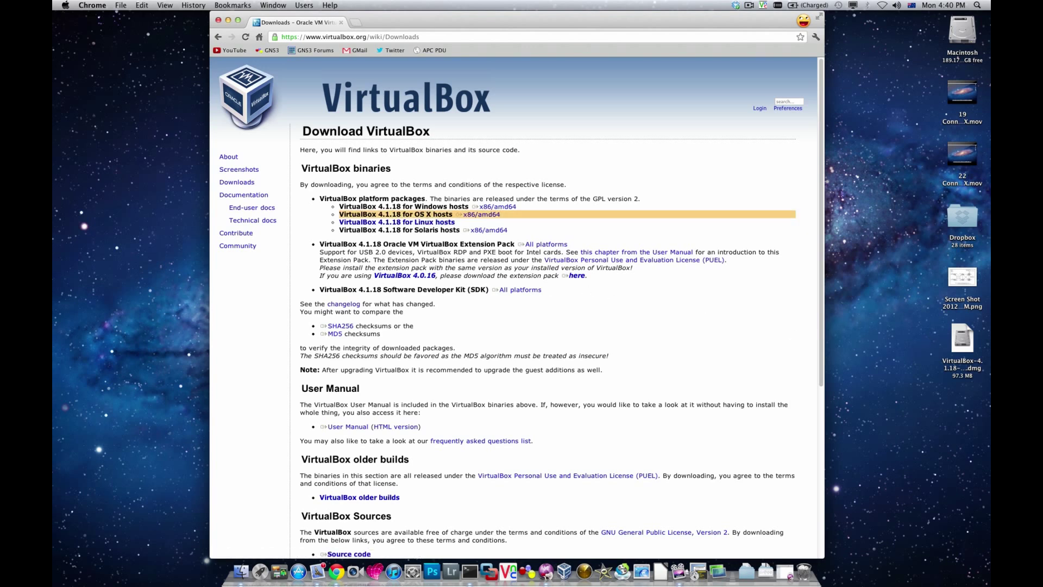
pyautogui.click(229, 20)
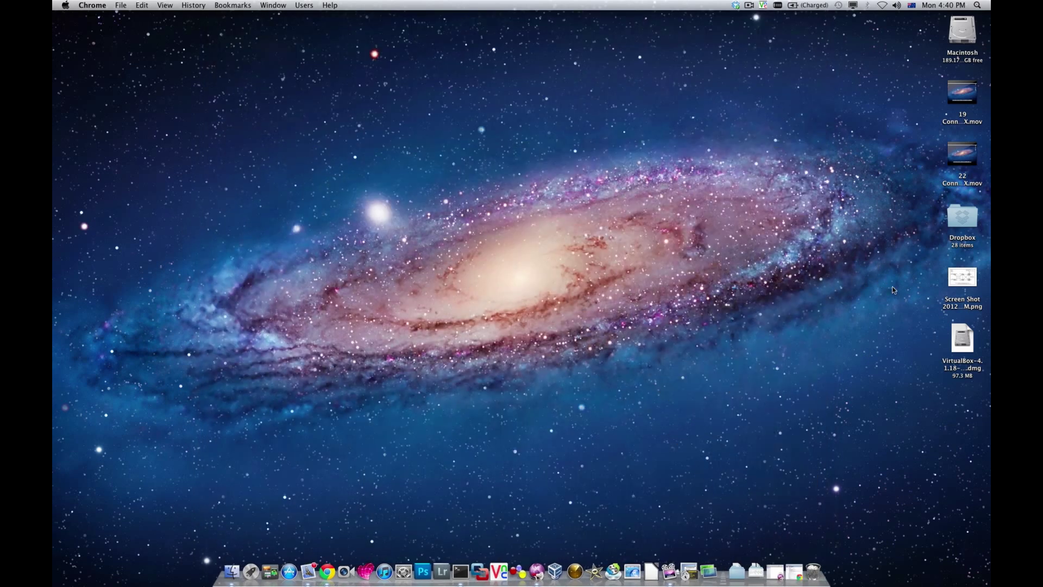
# Step: Open the downloaded VirtualBox disk image, launch the VirtualBox.mpkg installer and allow its compatibility check to run
pyautogui.click(975, 343)
pyautogui.doubleClick(977, 344)
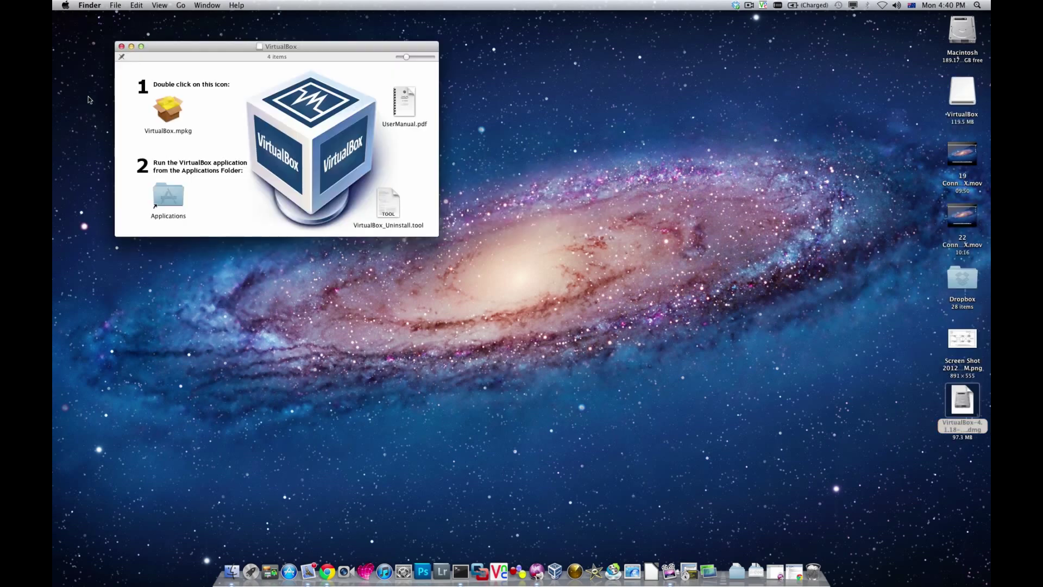
pyautogui.moveTo(193, 48); pyautogui.dragTo(381, 122)
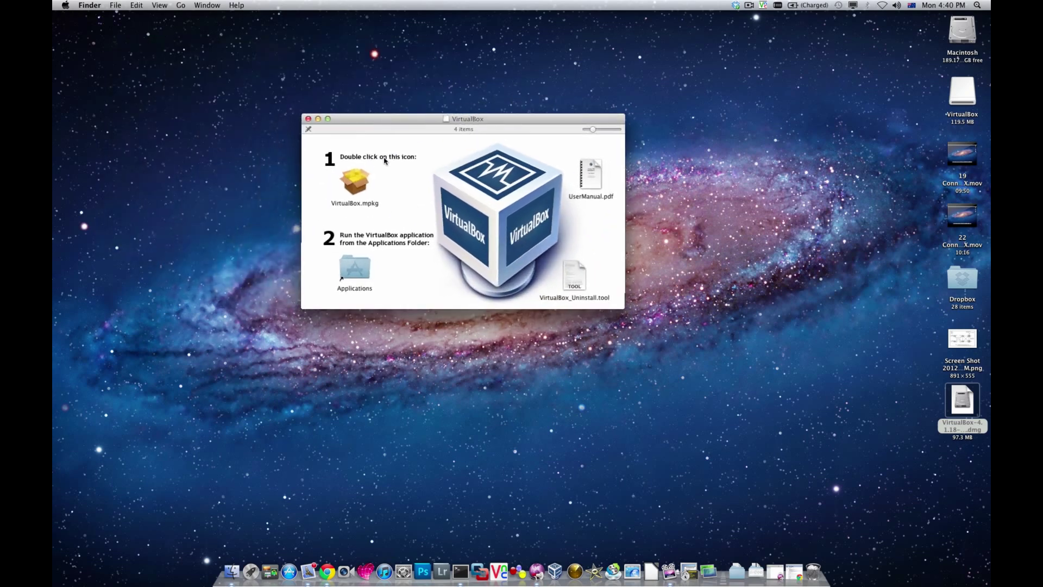
pyautogui.doubleClick(359, 188)
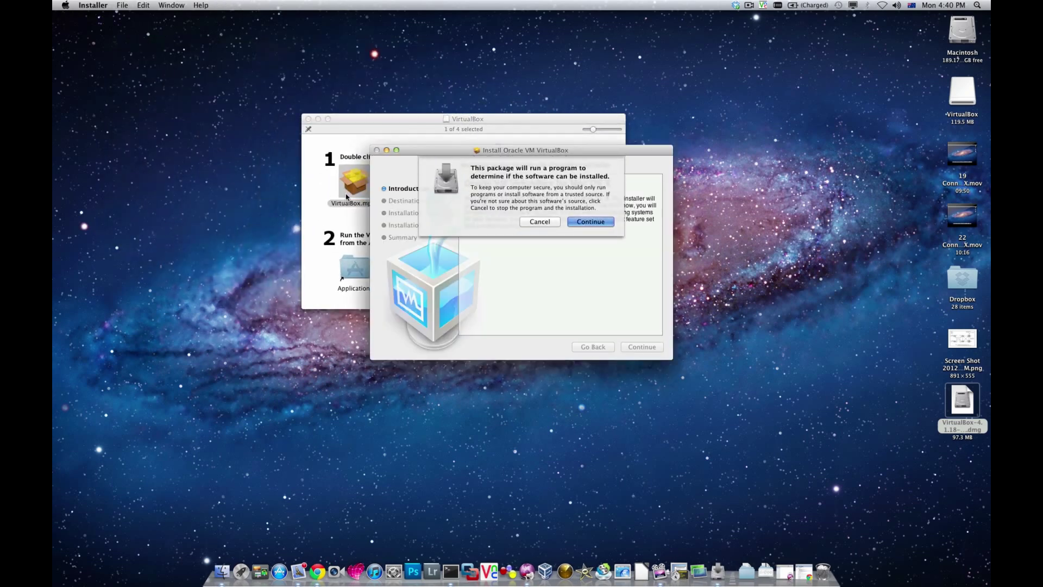
pyautogui.press('Return')
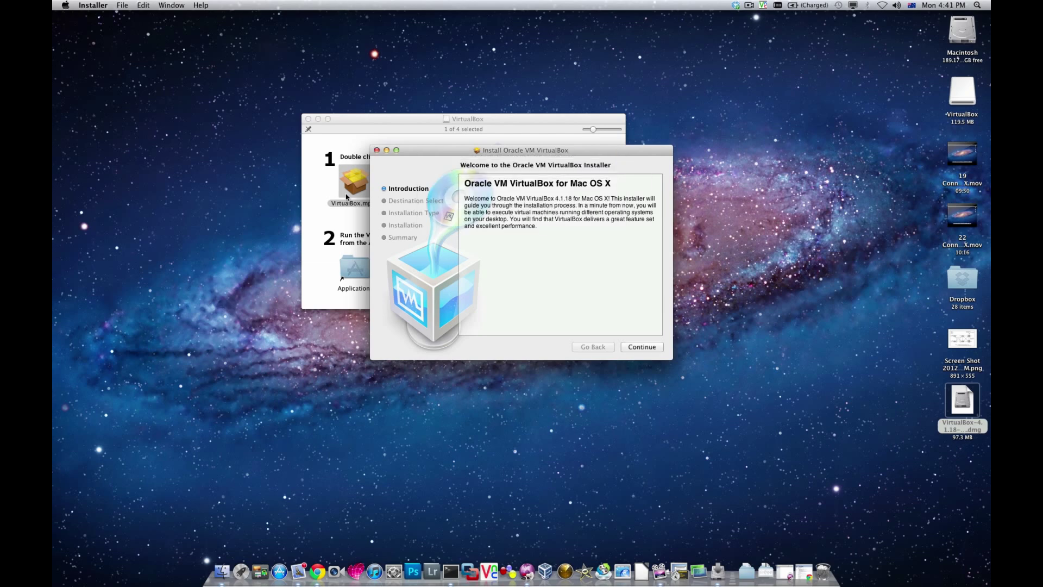
# Step: Install Oracle VM VirtualBox with the standard settings, authorising it with the account password, and close the finished installer
pyautogui.click(641, 347)
pyautogui.click(663, 348)
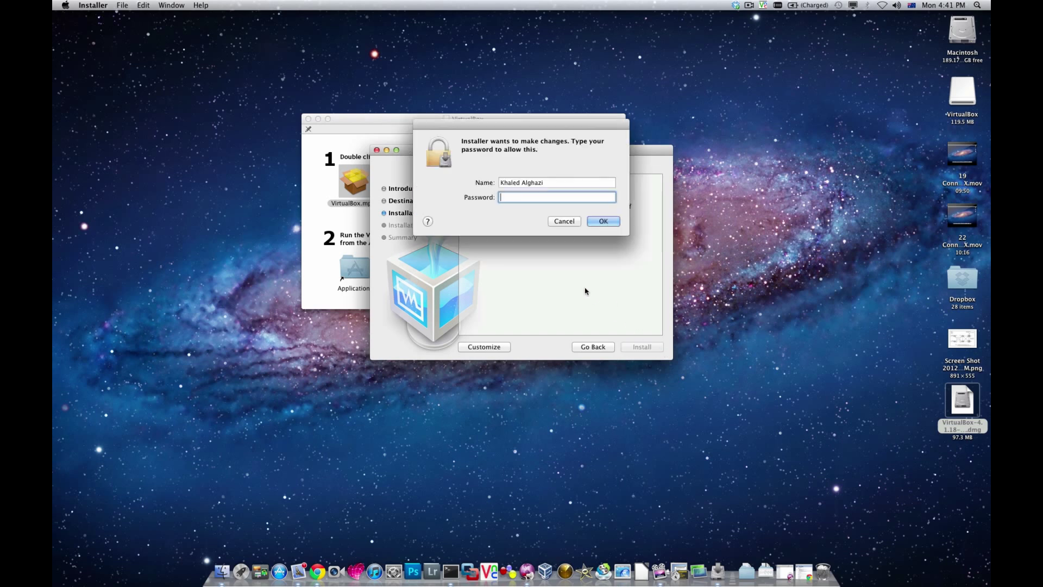
pyautogui.write('•••••••••••••••')
pyautogui.press('Return')
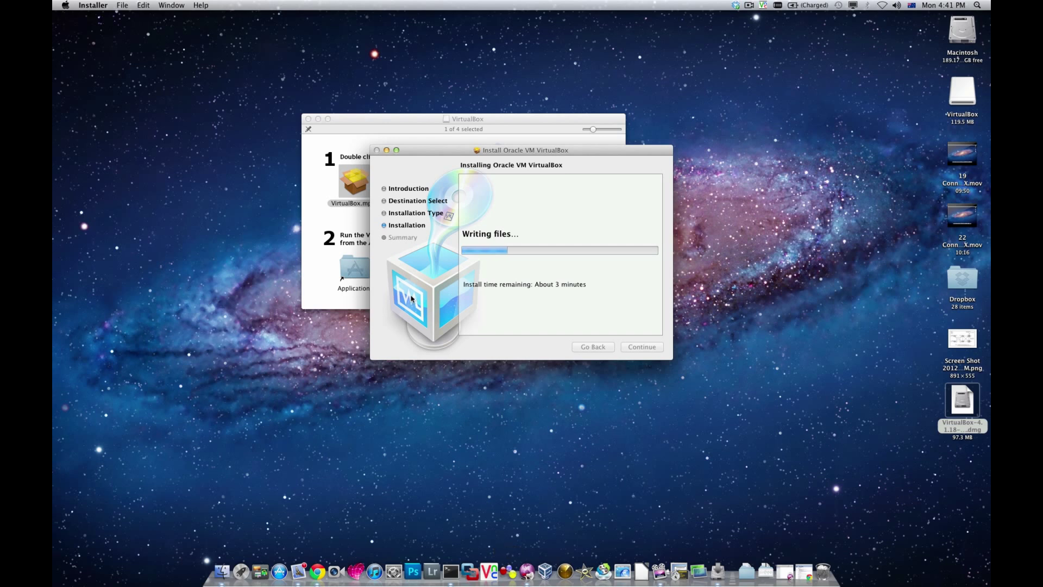
pyautogui.click(308, 118)
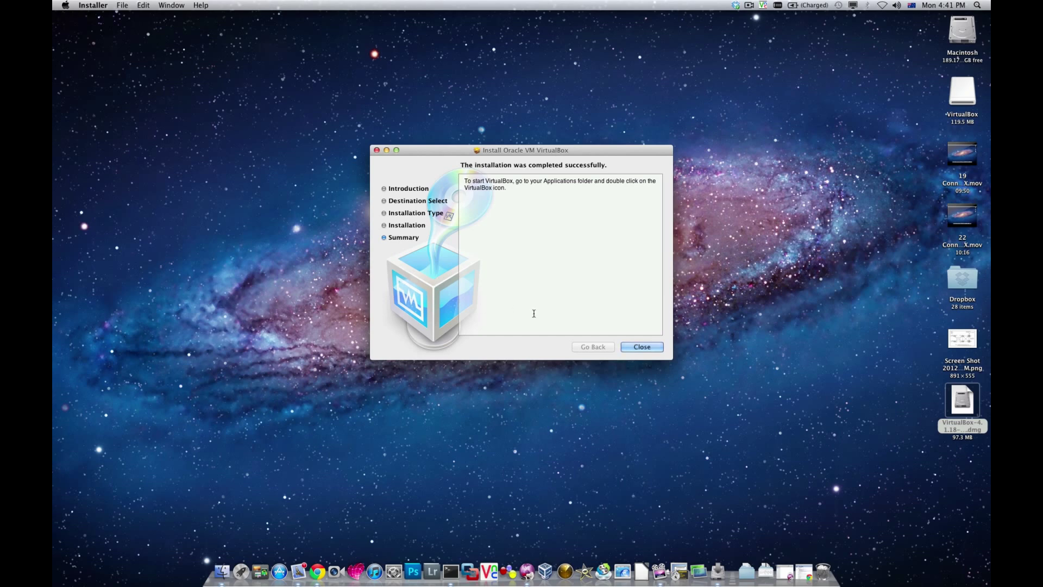
pyautogui.click(629, 349)
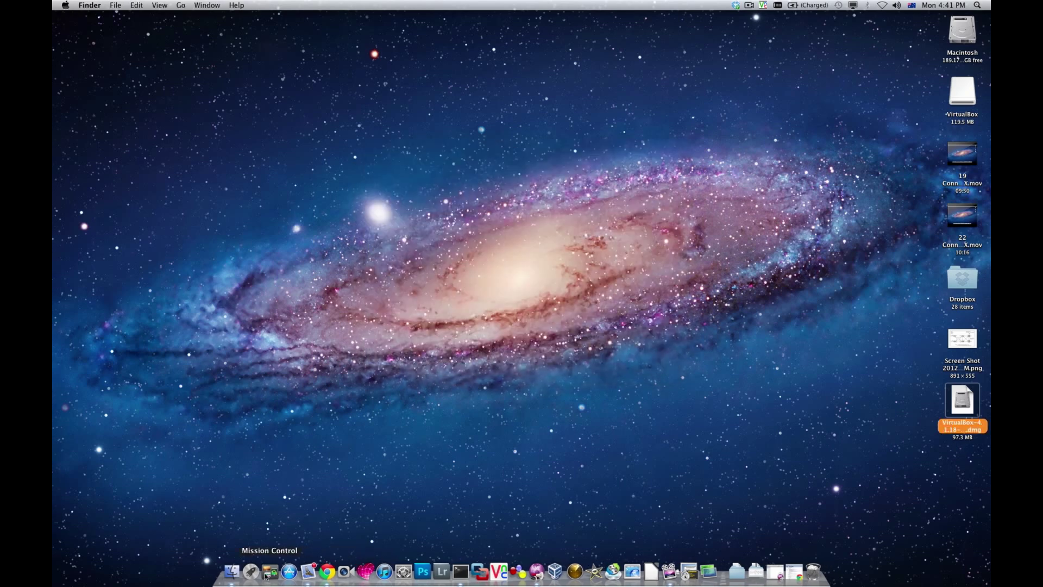
# Step: Replace the VirtualBox shortcut in the Dock with the newly installed VirtualBox.app from the Applications folder
pyautogui.click(232, 571)
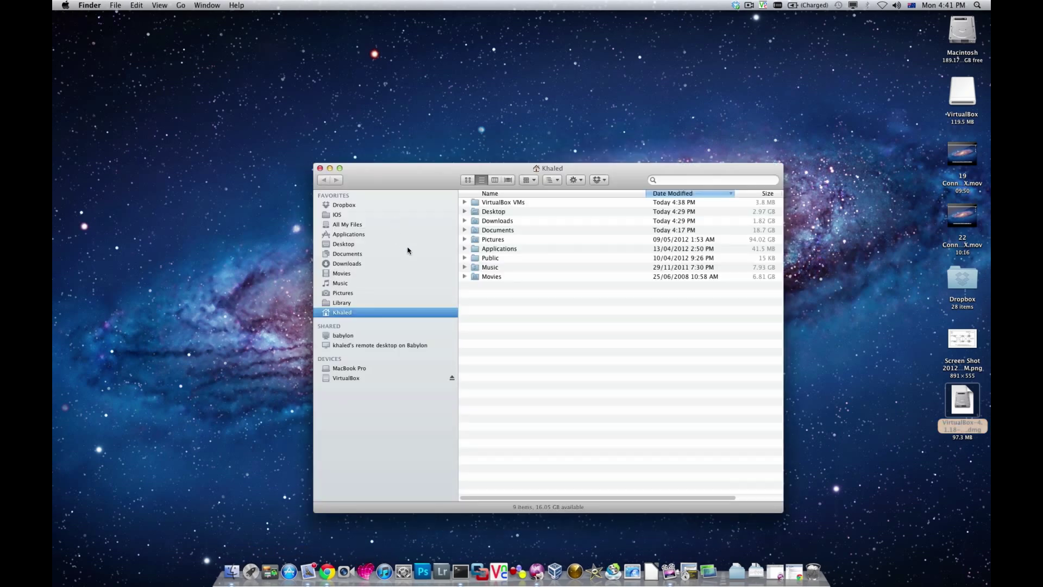
pyautogui.click(362, 235)
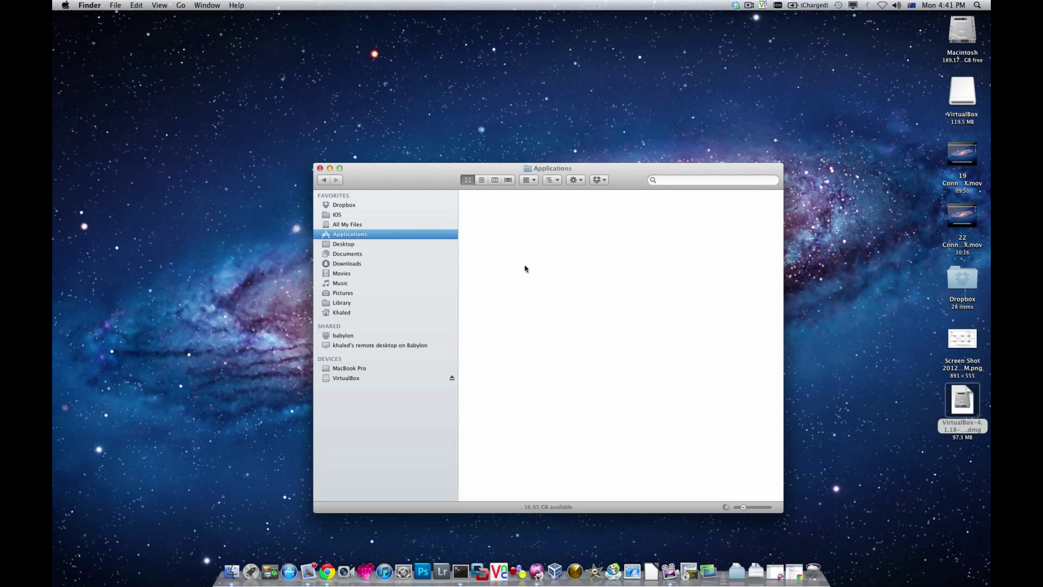
pyautogui.click(502, 405)
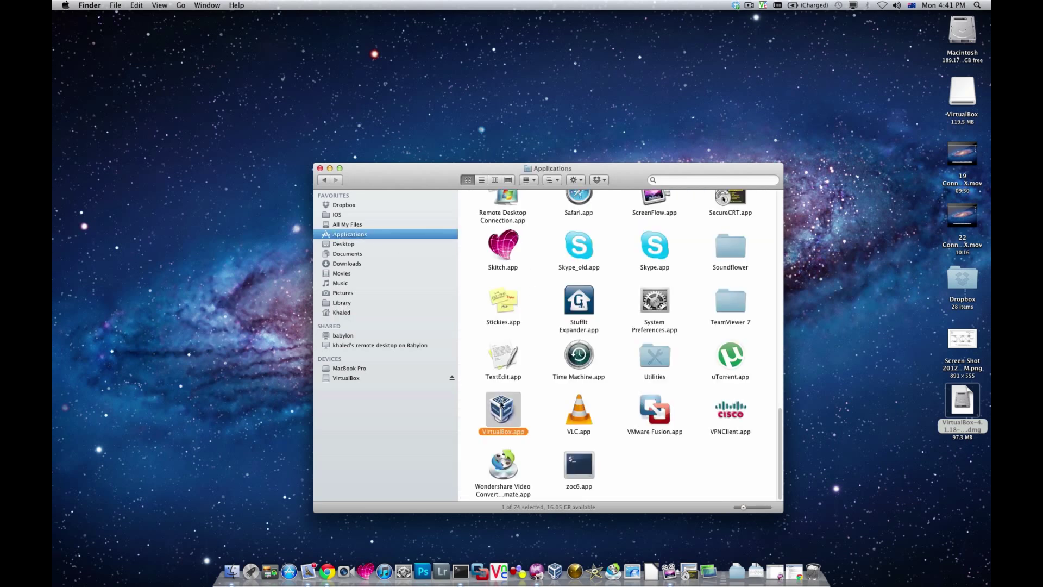
pyautogui.moveTo(554, 570); pyautogui.dragTo(674, 530)
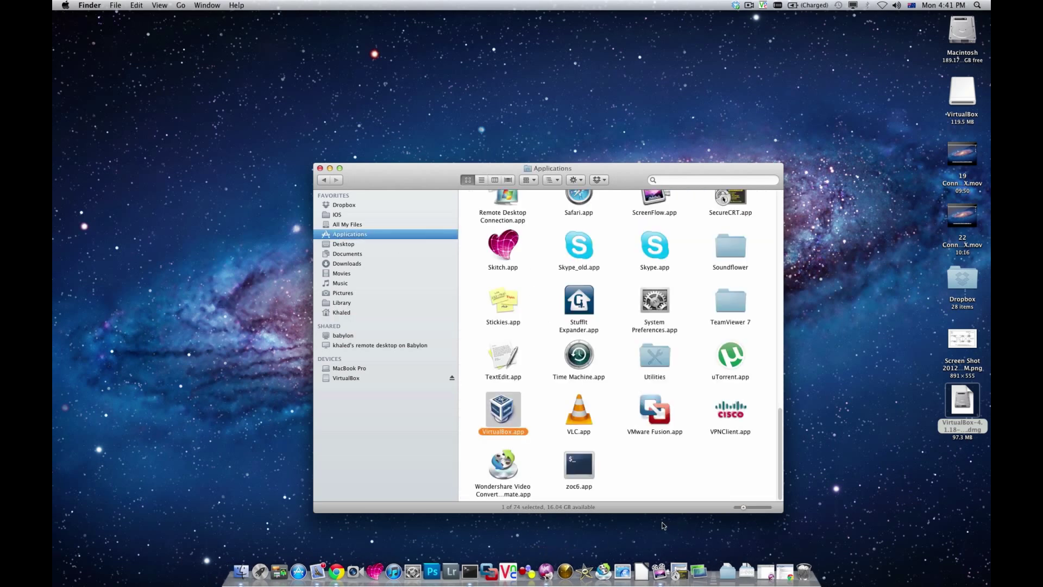
pyautogui.moveTo(493, 415); pyautogui.dragTo(539, 573)
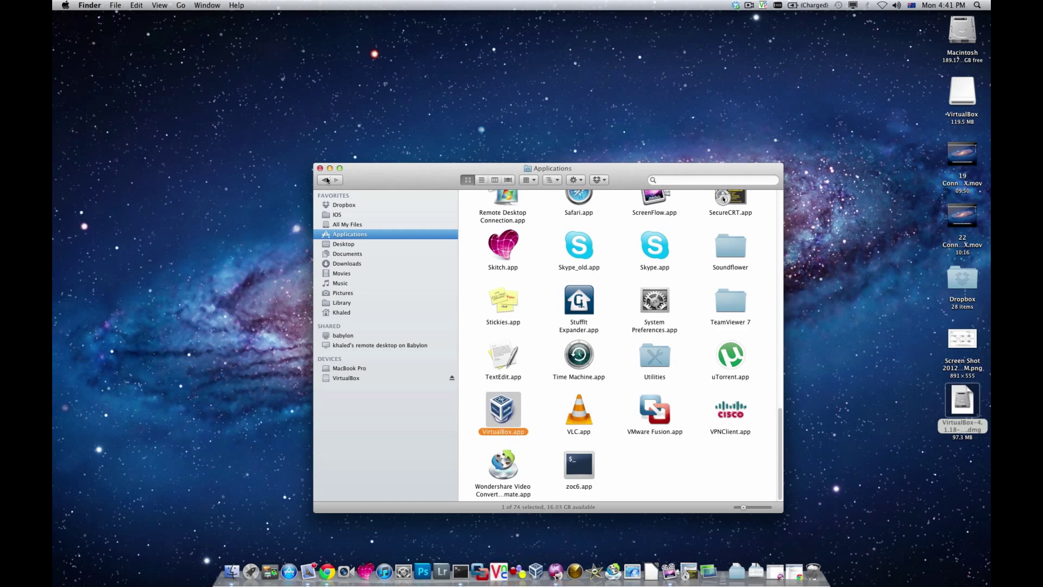
# Step: Close the Applications window, launch VirtualBox and reposition its manager window on the desktop
pyautogui.click(320, 169)
pyautogui.click(319, 169)
pyautogui.click(535, 569)
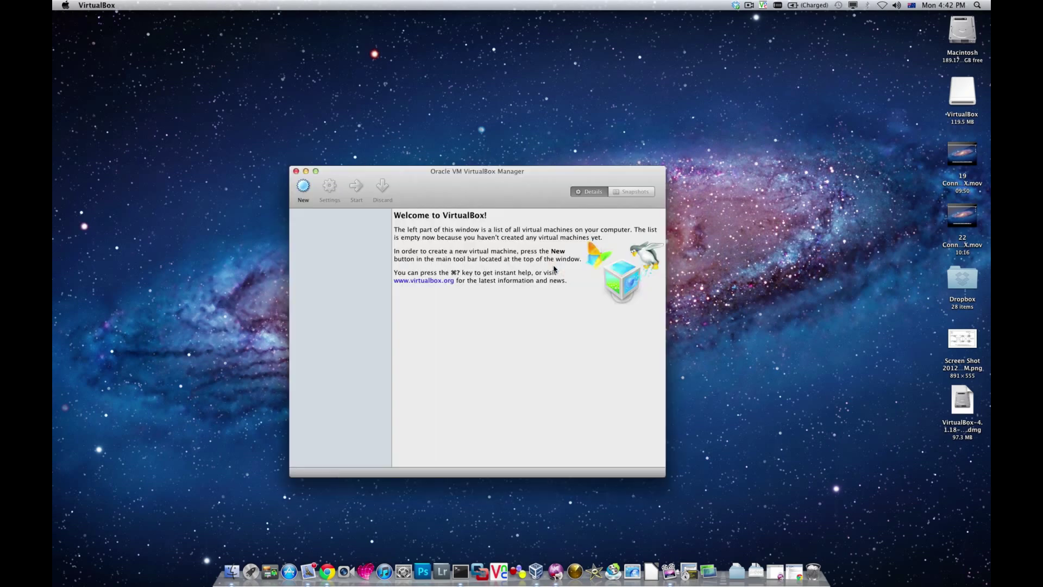
pyautogui.moveTo(466, 173); pyautogui.dragTo(514, 154)
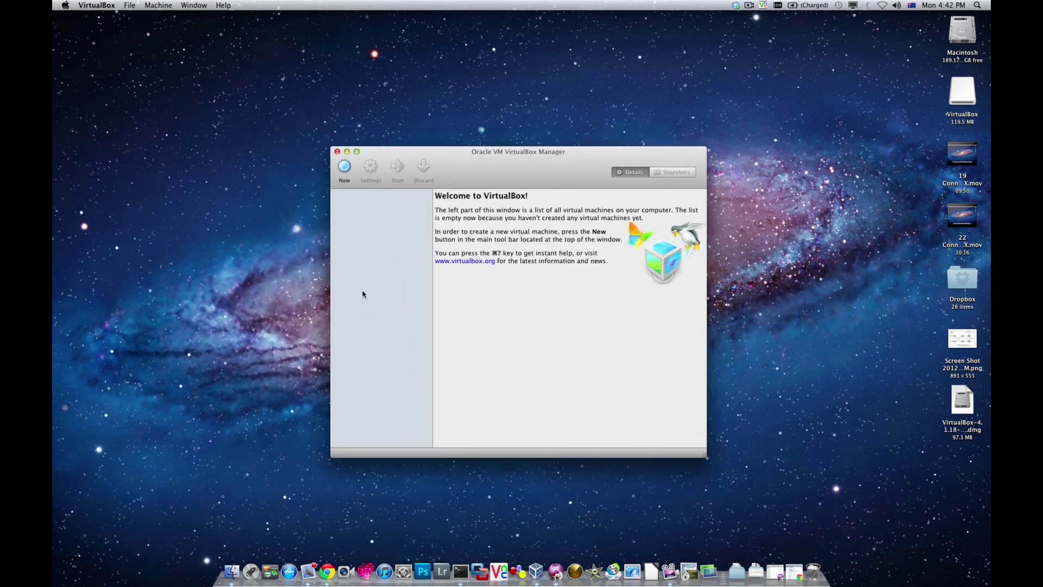
pyautogui.moveTo(488, 154); pyautogui.dragTo(507, 133)
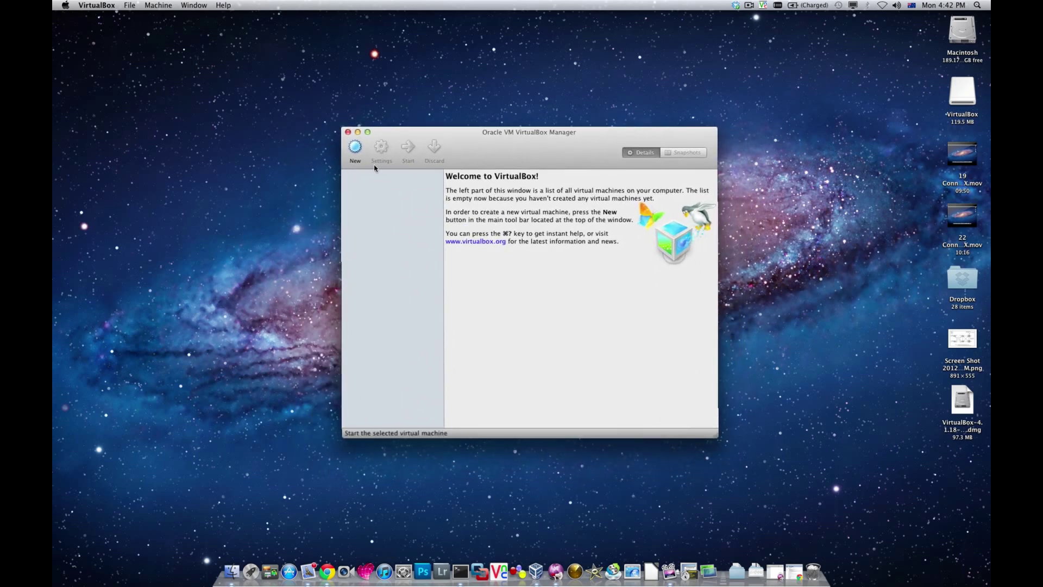
# Step: Begin a new virtual machine named Windows XP Pro, keeping Microsoft Windows and Windows XP as its OS type
pyautogui.click(361, 149)
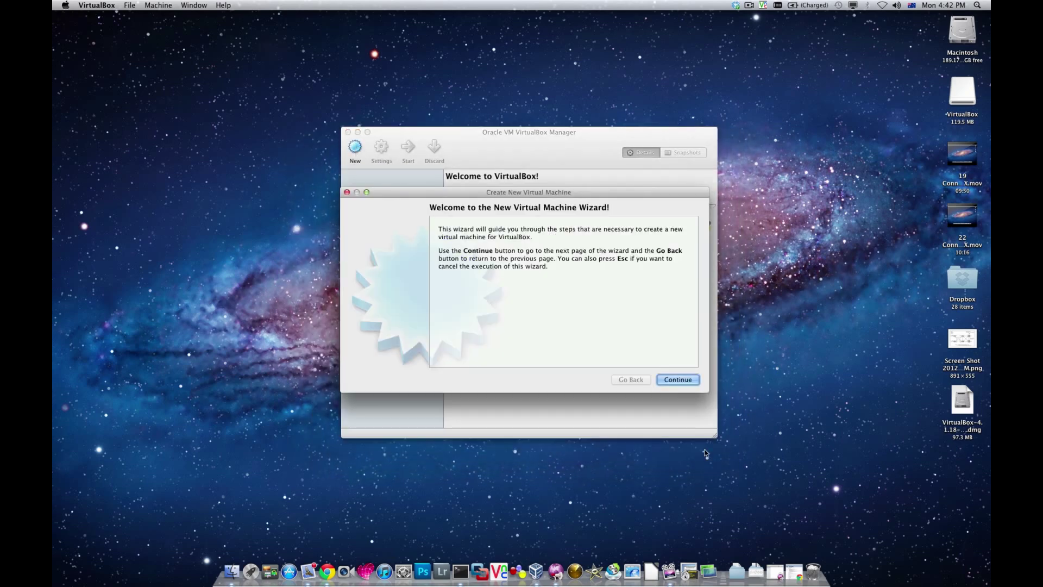
pyautogui.click(686, 379)
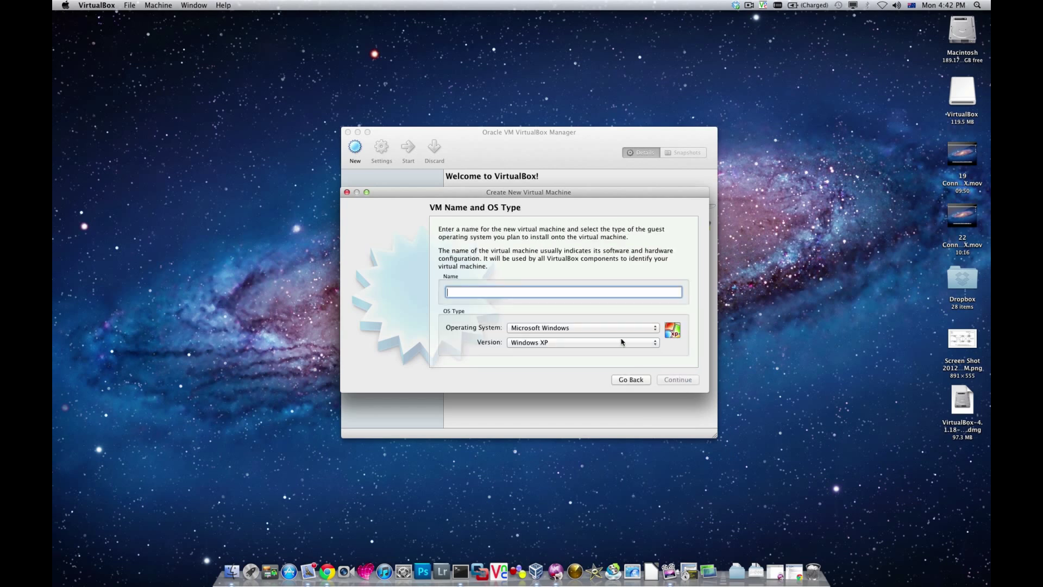
pyautogui.write('Windows X')
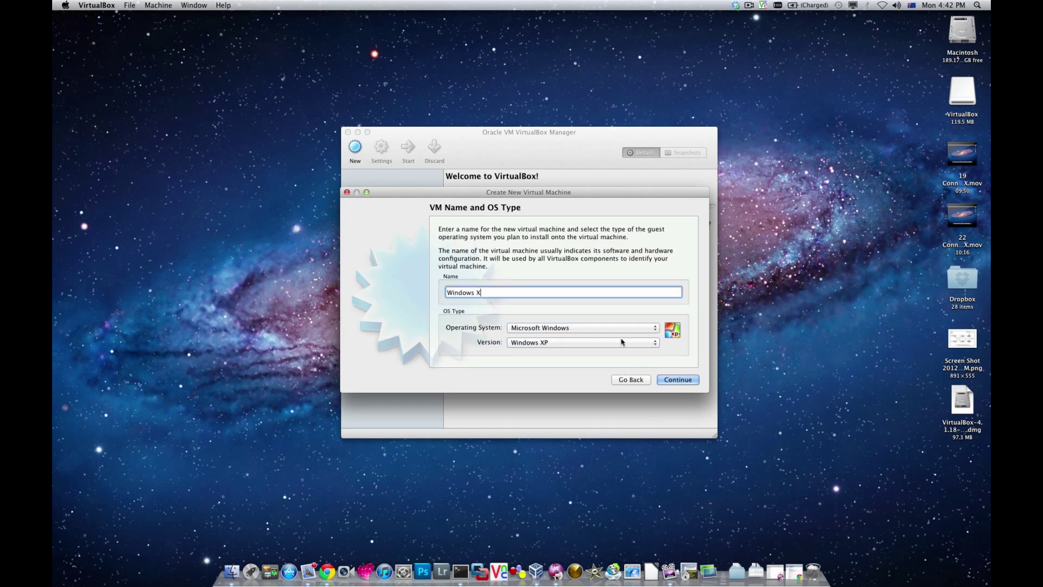
pyautogui.write('P Pro')
pyautogui.click(674, 379)
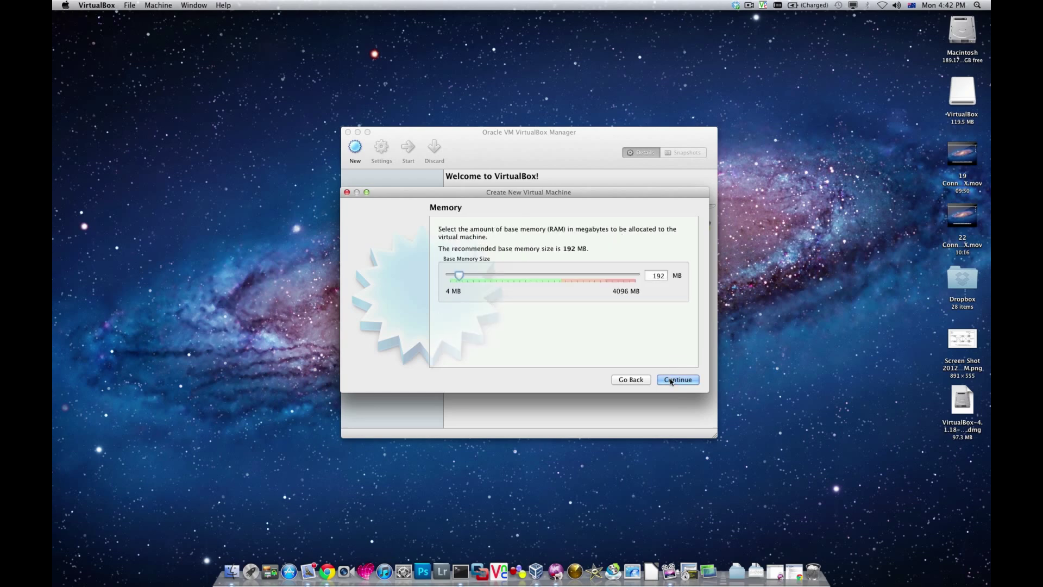
# Step: Set the new virtual machine's base memory to 1024 MB
pyautogui.doubleClick(656, 276)
pyautogui.write('1024')
pyautogui.click(661, 381)
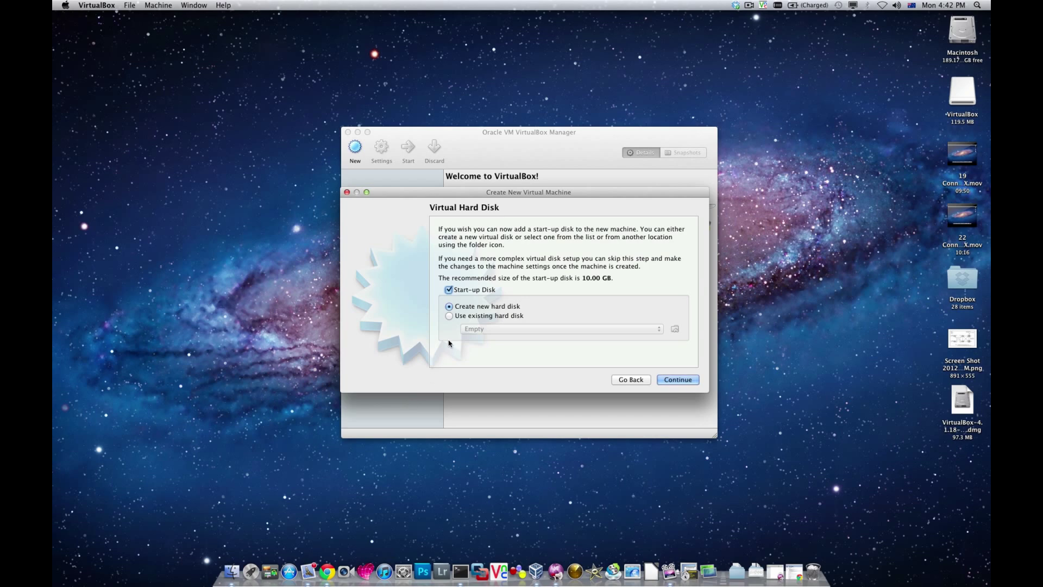
pyautogui.click(455, 315)
pyautogui.click(474, 329)
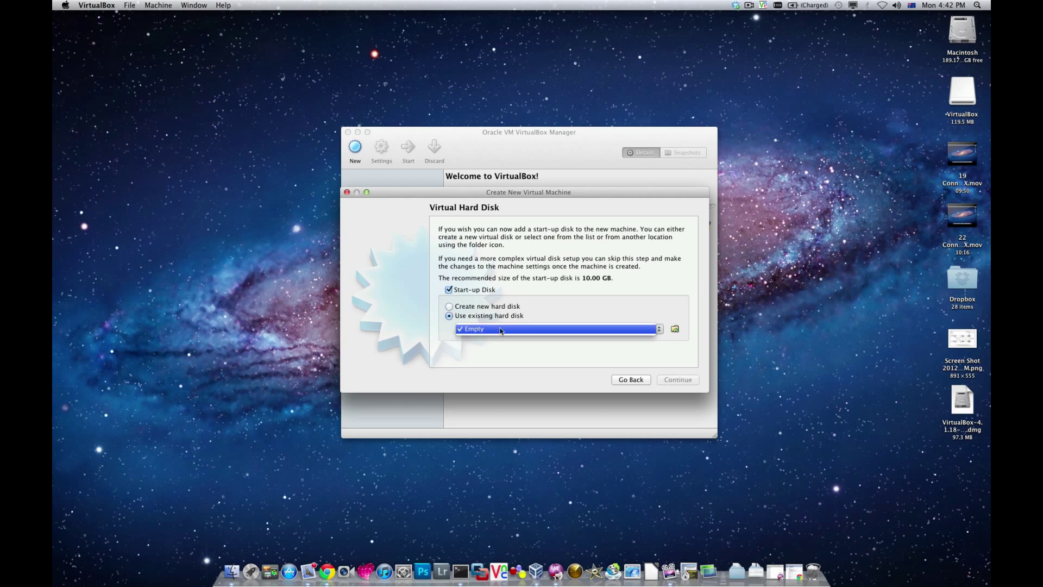
pyautogui.click(676, 337)
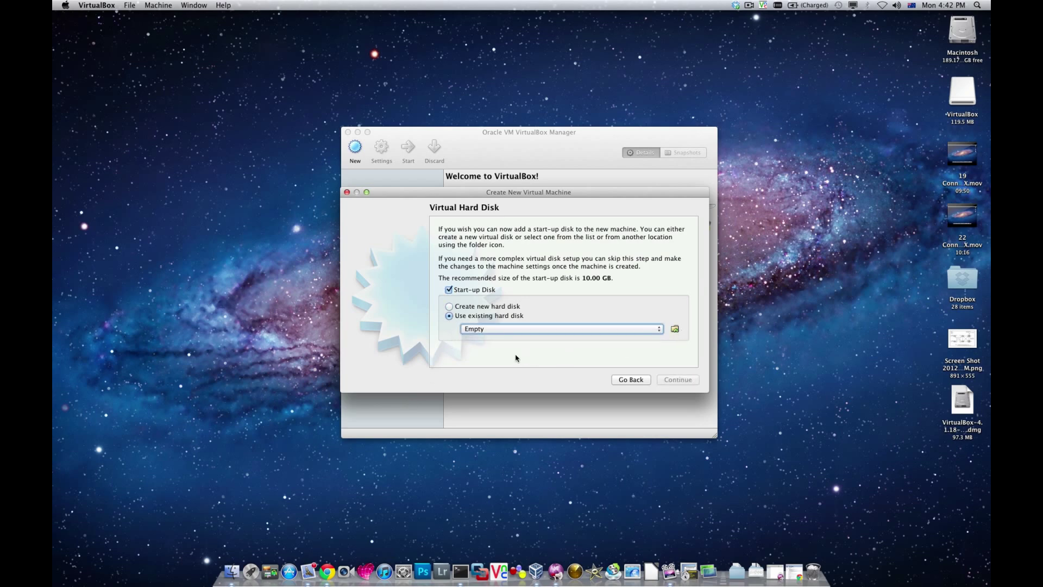
pyautogui.click(458, 311)
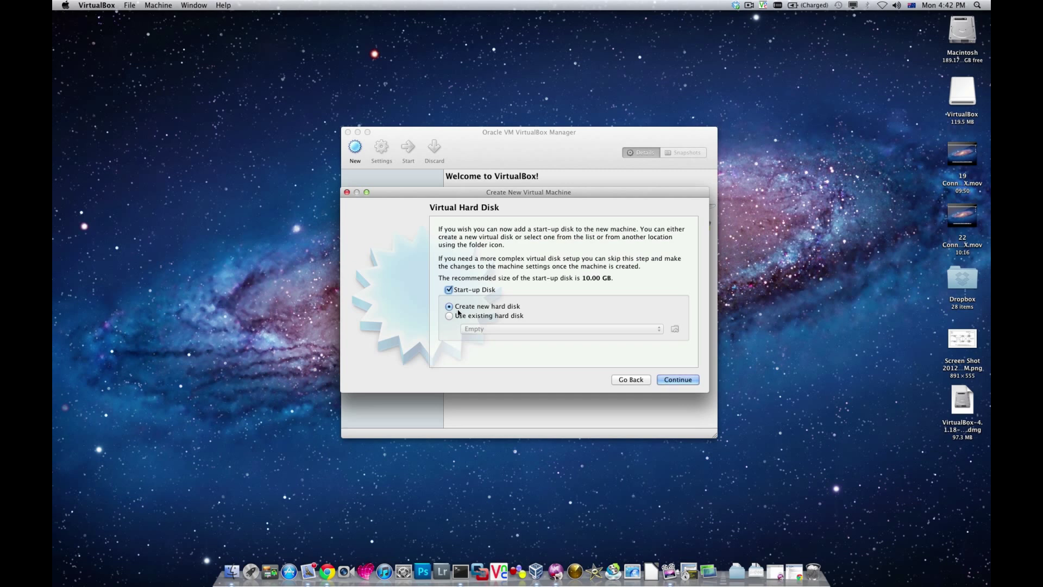
# Step: Start creating a new start-up hard disk and choose VMDK (Virtual Machine Disk) as its file type
pyautogui.click(667, 380)
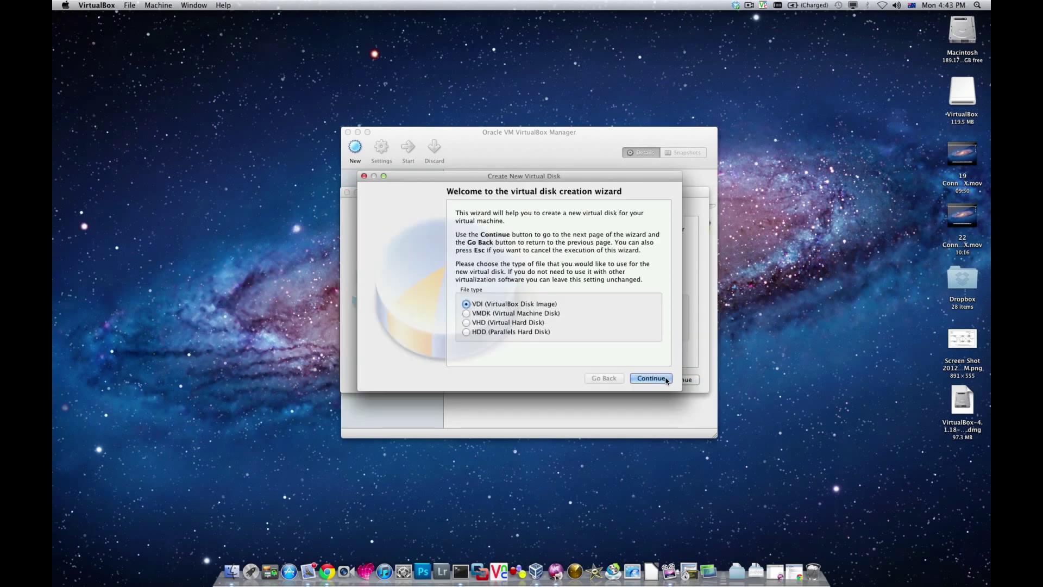
pyautogui.click(466, 313)
pyautogui.click(478, 305)
pyautogui.click(475, 315)
pyautogui.click(659, 379)
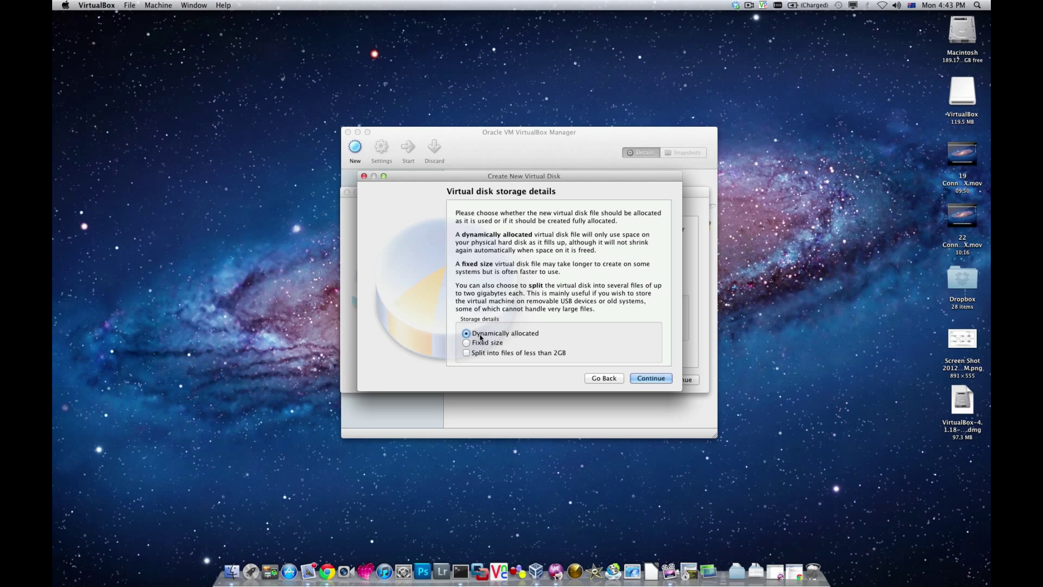
# Step: Create the Windows XP Pro virtual disk as dynamically allocated with a size of 5.00 GB, and proceed to the virtual machine summary
pyautogui.click(650, 379)
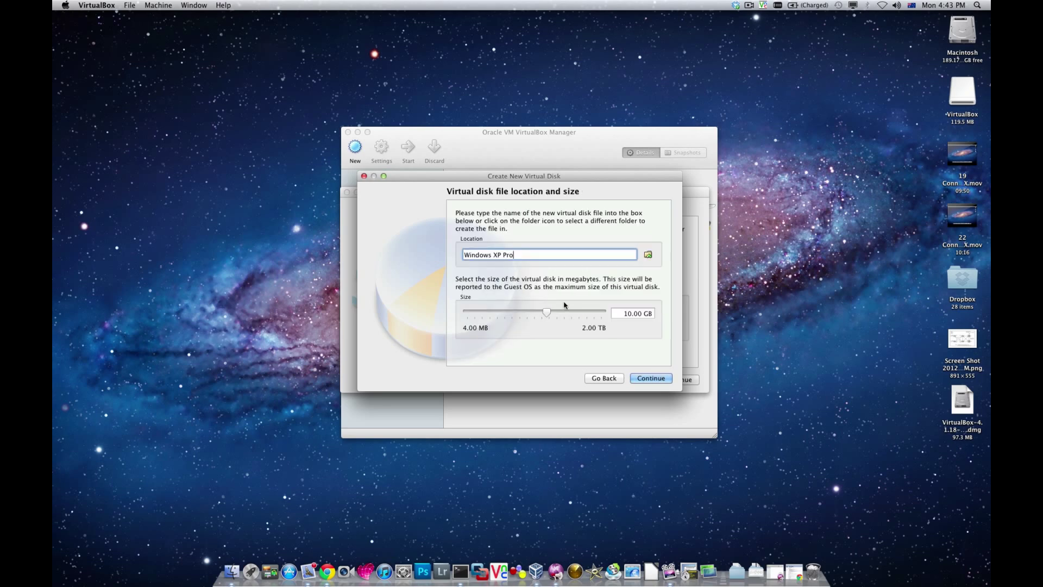
pyautogui.click(624, 313)
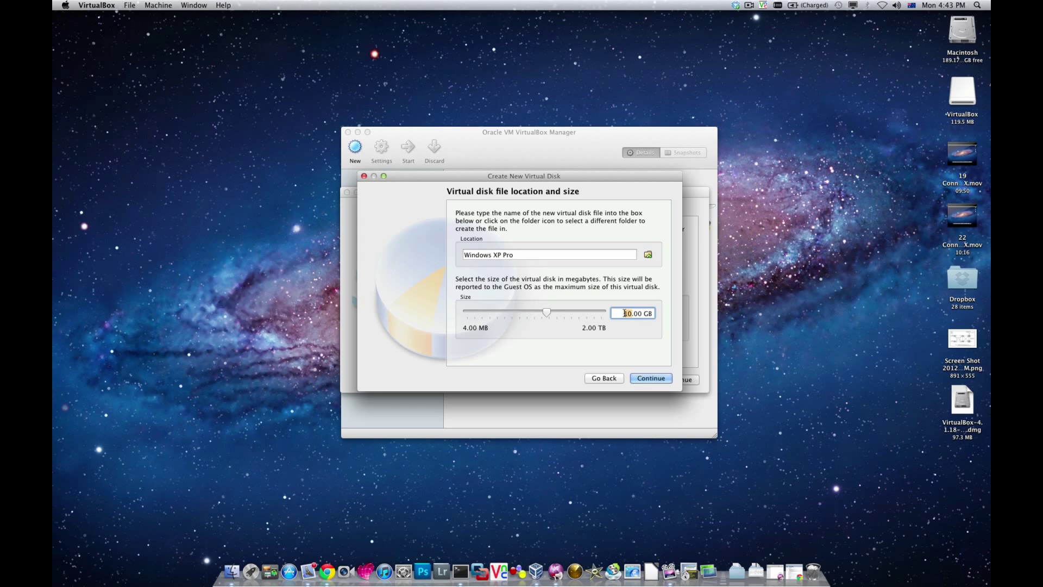
pyautogui.click(661, 380)
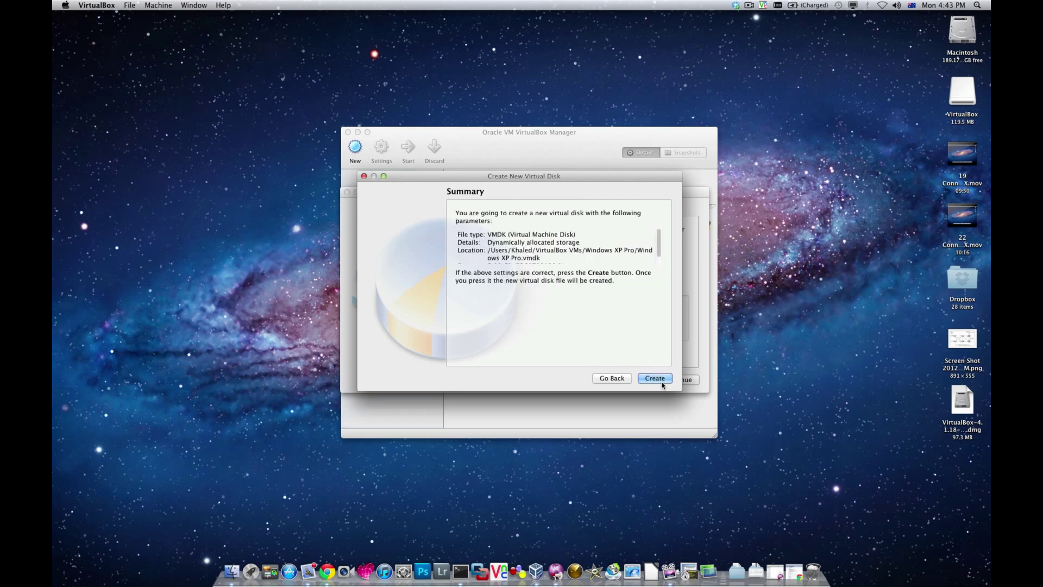
pyautogui.click(657, 379)
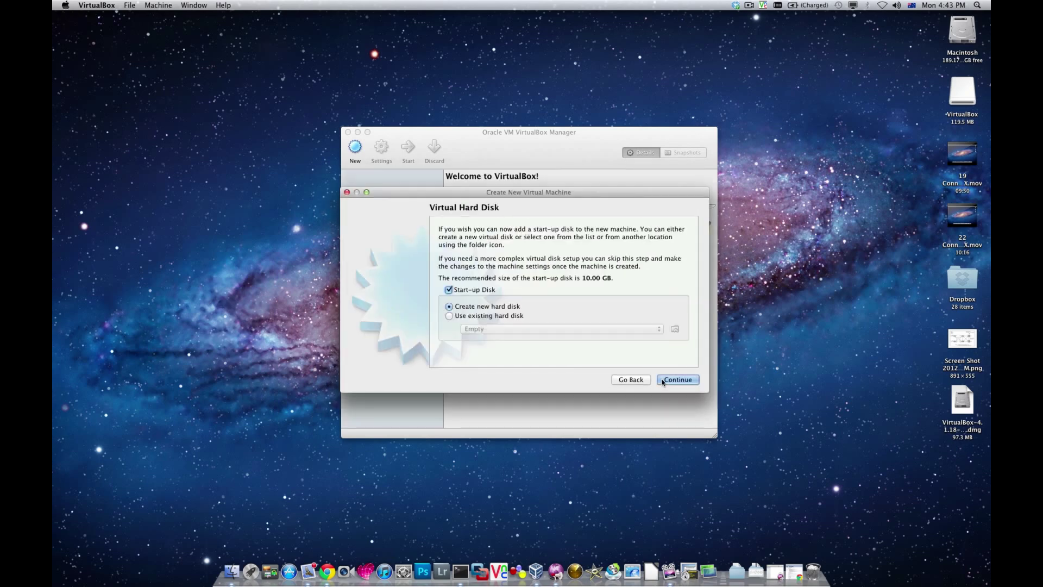
pyautogui.click(662, 380)
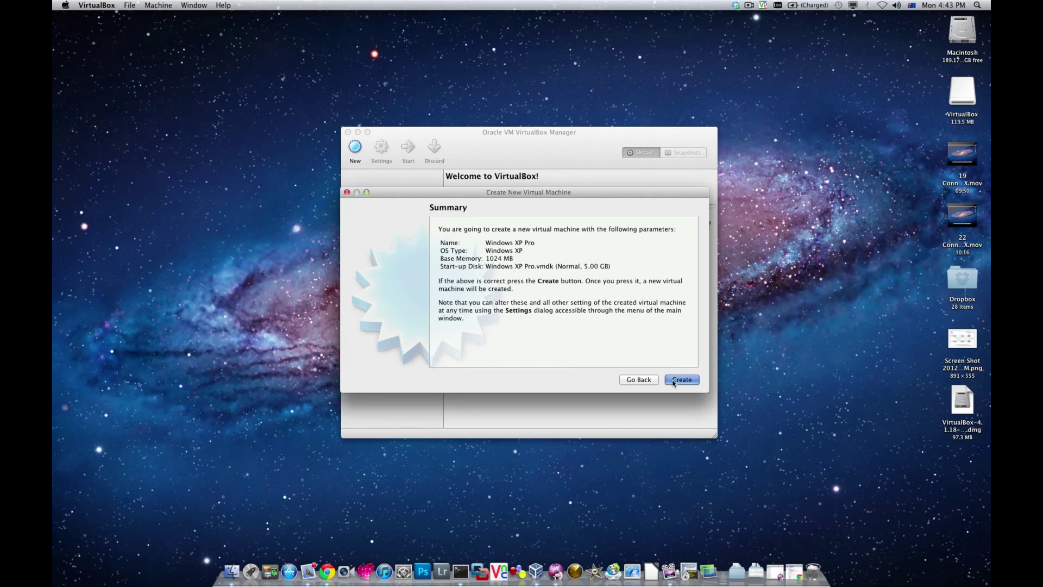
# Step: Create the Windows XP Pro virtual machine from the summary and select it in the machine list
pyautogui.click(673, 381)
pyautogui.click(398, 178)
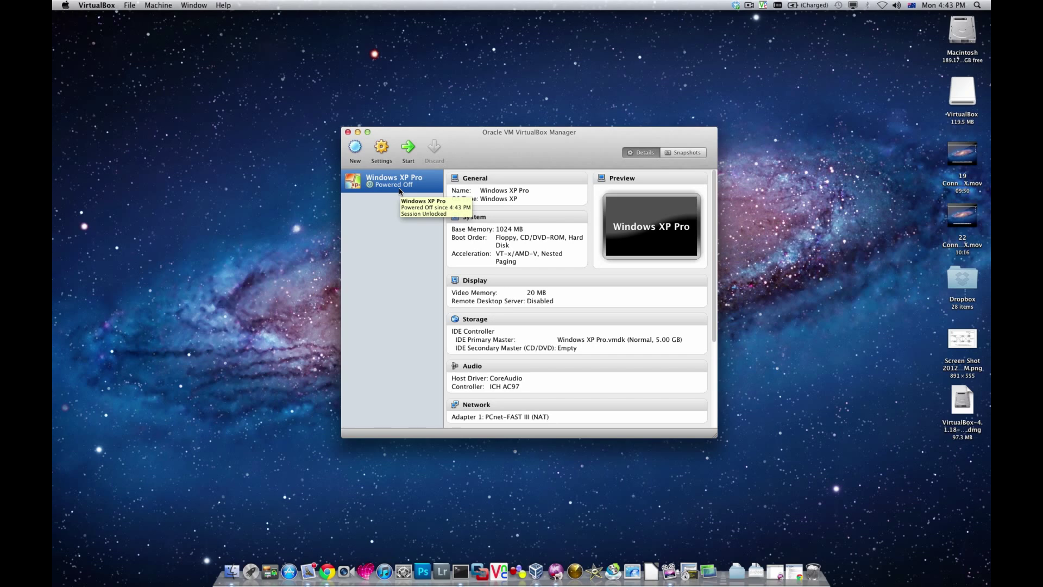
# Step: Examine the Windows XP Pro storage settings for the IDE controller, the VMDK disk and the empty CD/DVD drive, leaving them unchanged
pyautogui.click(478, 320)
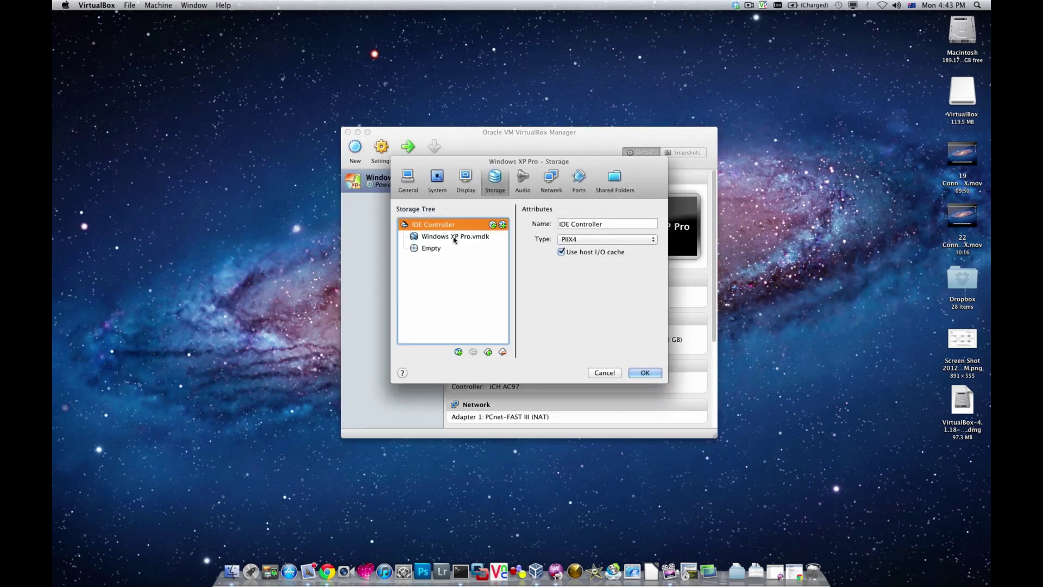
pyautogui.click(454, 238)
pyautogui.click(438, 249)
pyautogui.click(440, 238)
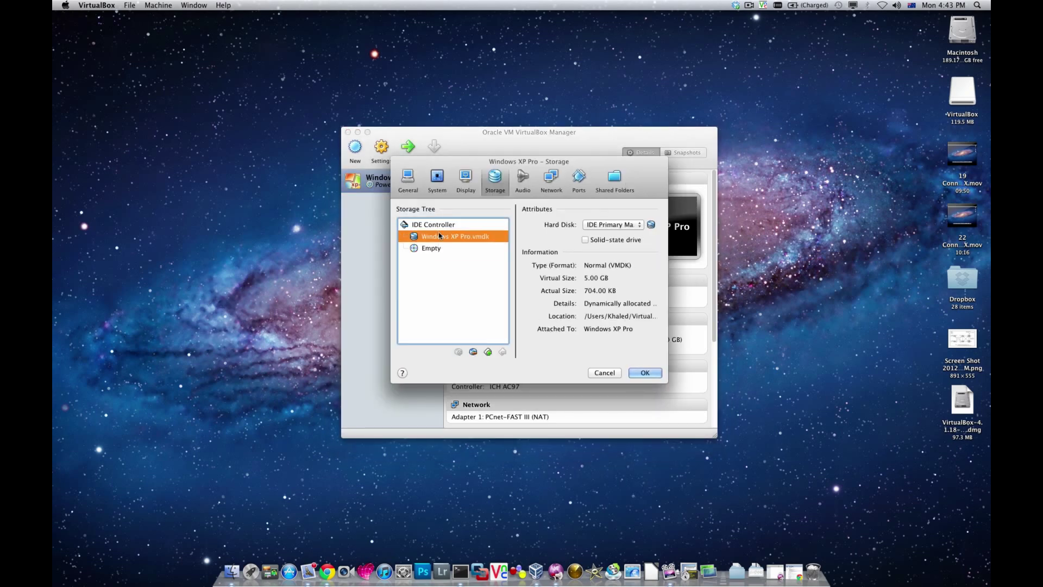
pyautogui.click(439, 227)
pyautogui.click(438, 237)
pyautogui.click(440, 248)
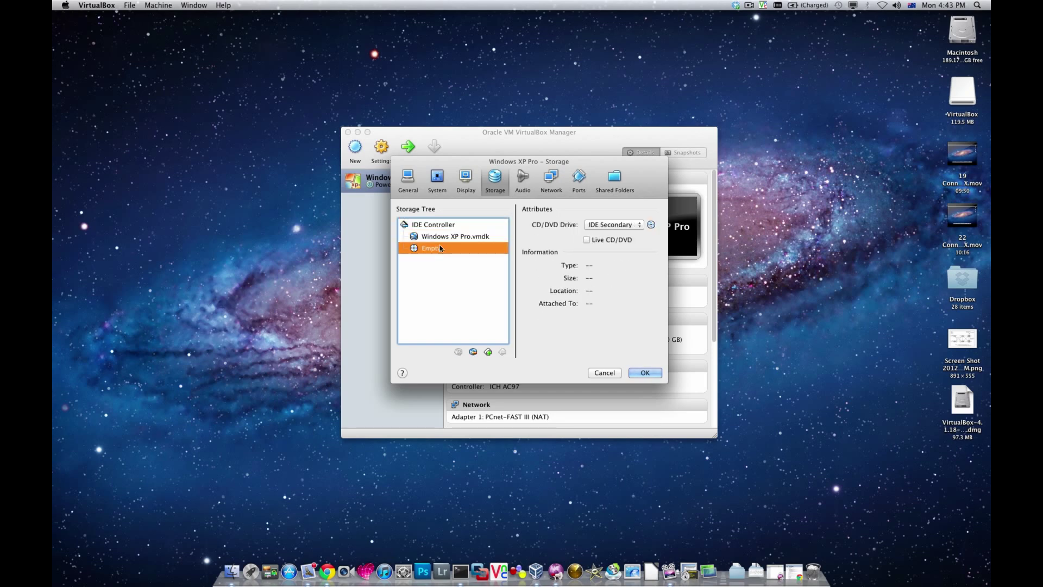
pyautogui.click(433, 237)
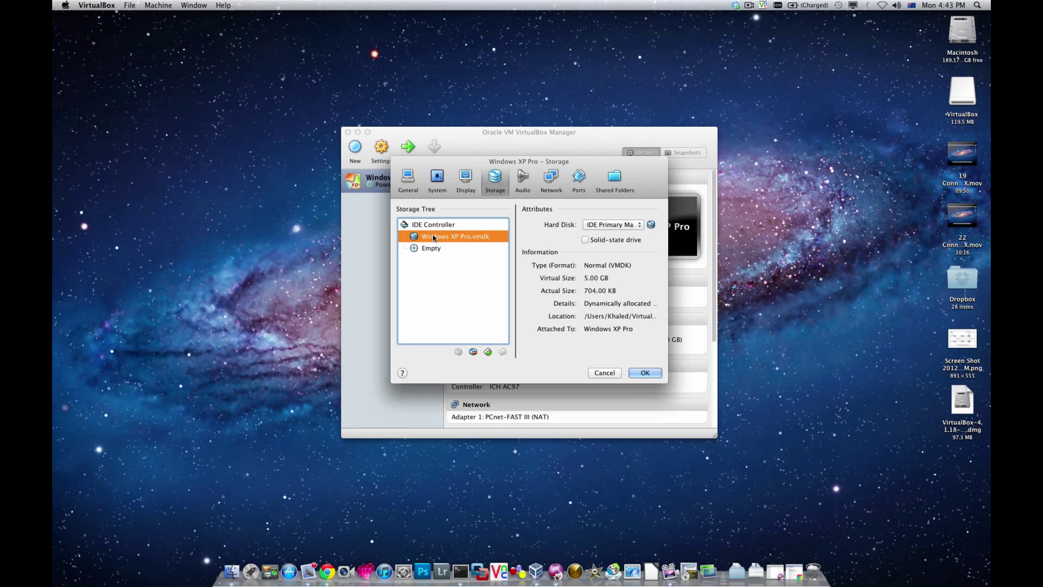
pyautogui.click(605, 374)
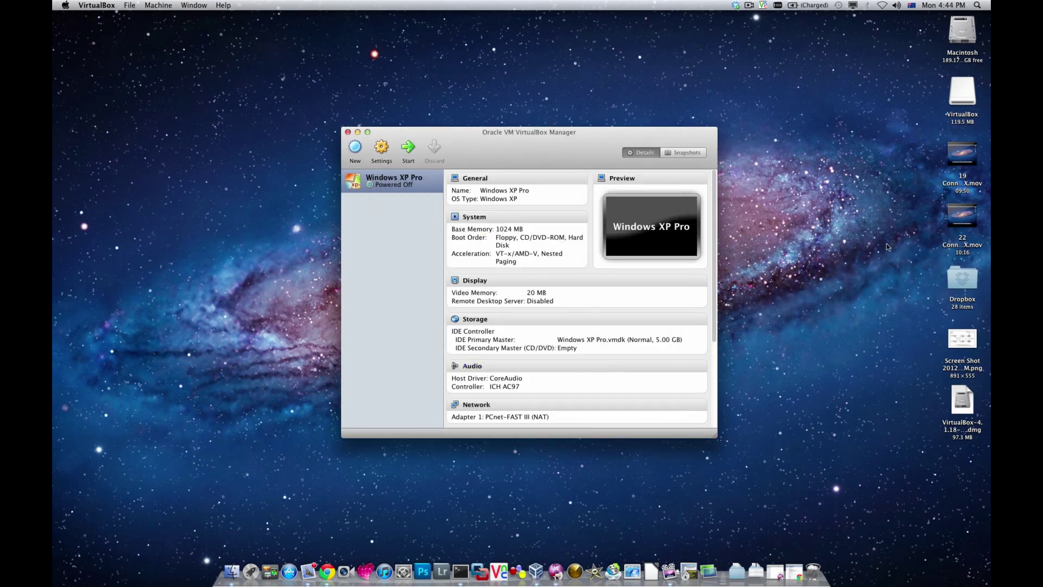
# Step: Remove the Windows XP Pro virtual machine and delete all its files
pyautogui.click(411, 185)
pyautogui.rightClick(411, 183)
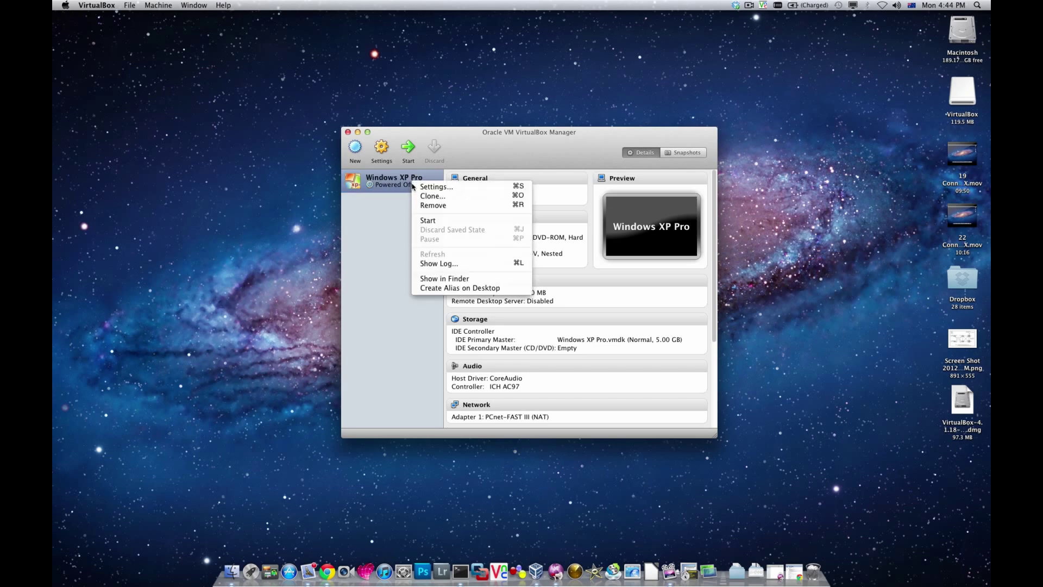
pyautogui.click(434, 212)
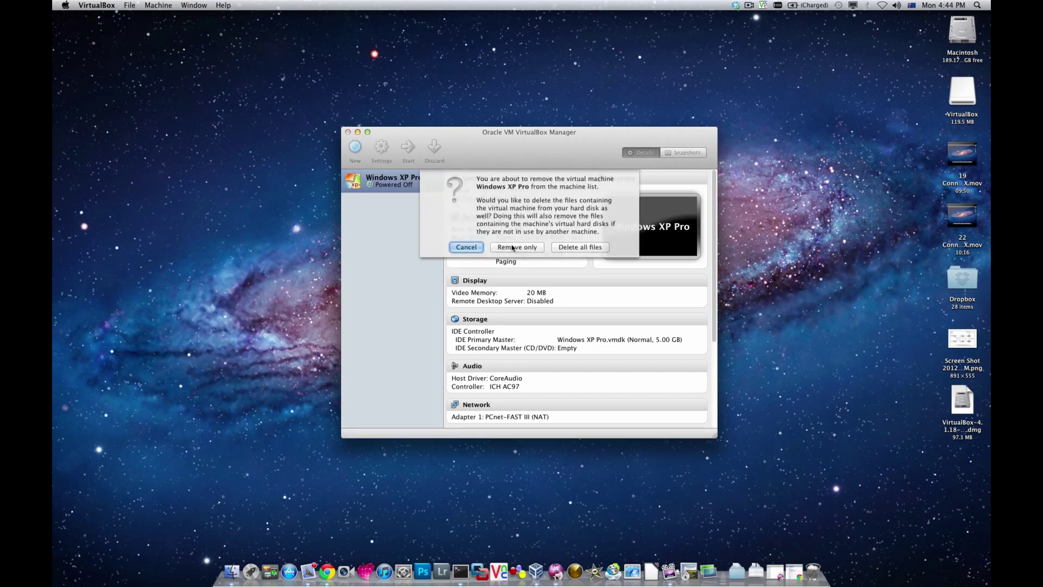
pyautogui.click(565, 247)
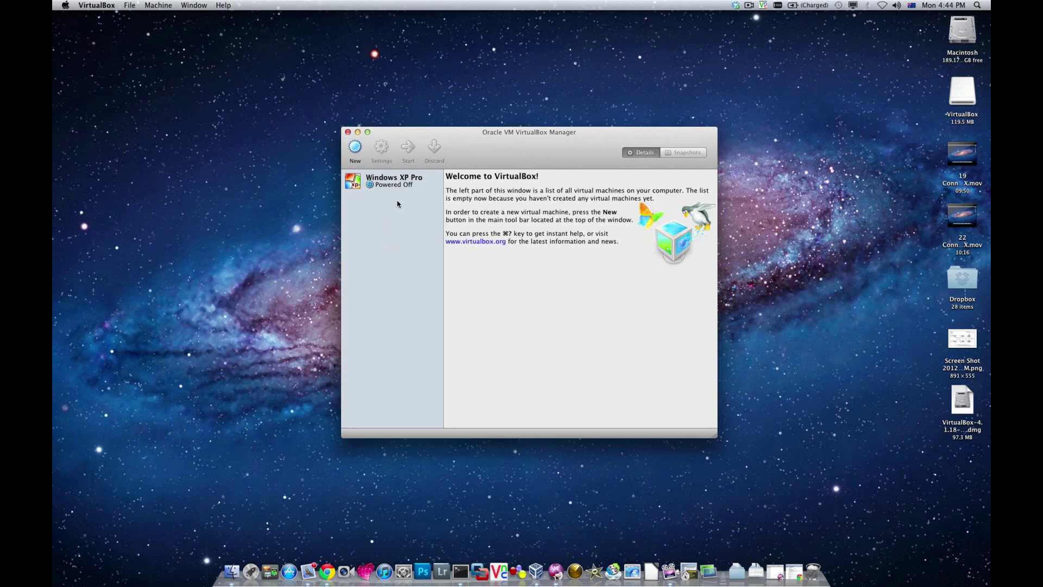
pyautogui.moveTo(501, 142); pyautogui.dragTo(475, 141)
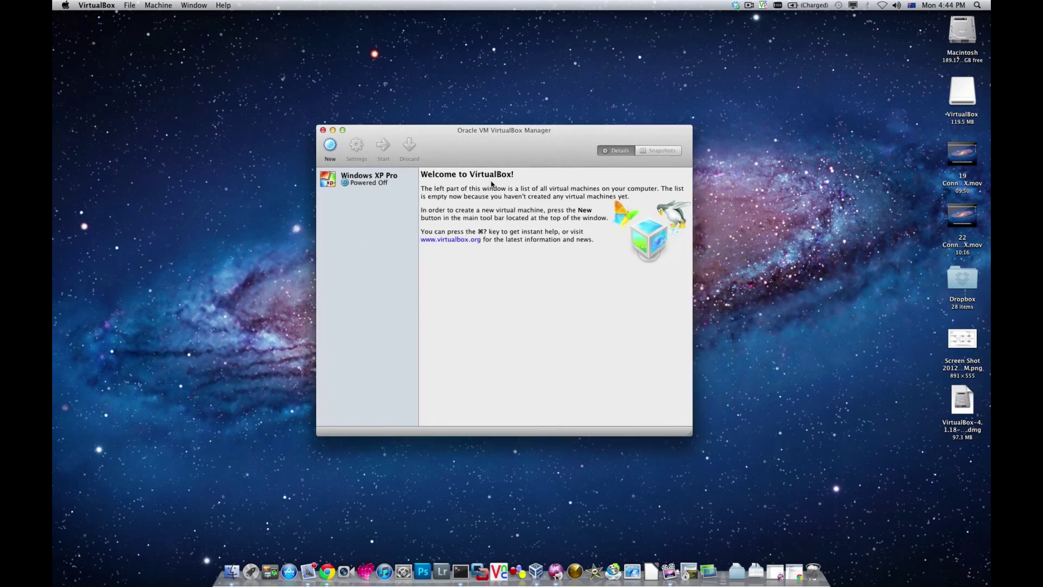
pyautogui.moveTo(517, 138); pyautogui.dragTo(524, 139)
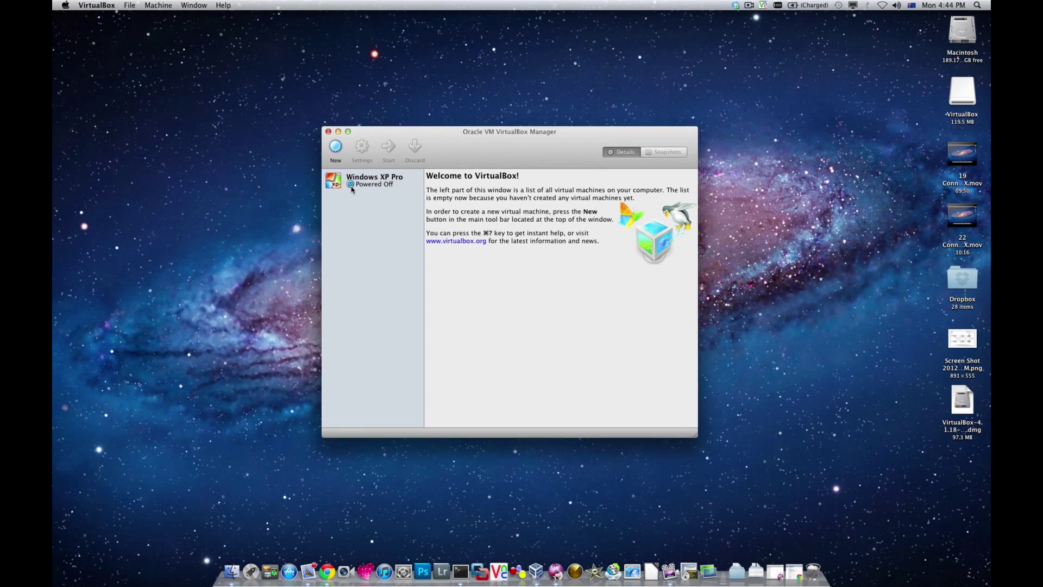
pyautogui.moveTo(461, 148)
pyautogui.mouseDown()
pyautogui.moveTo(489, 142)
pyautogui.moveTo(472, 143)
pyautogui.mouseUp()
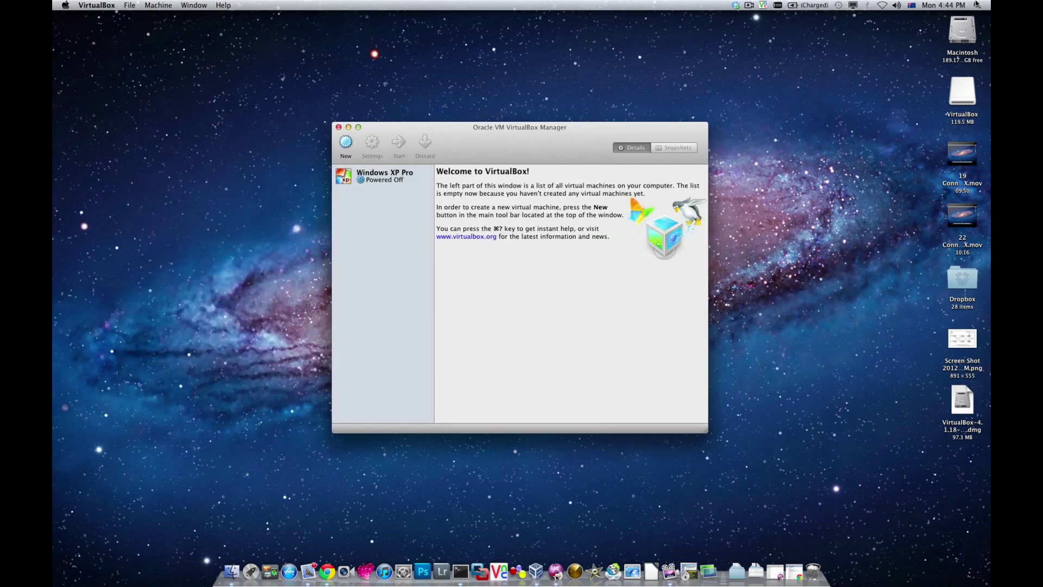
pyautogui.press('super+space')
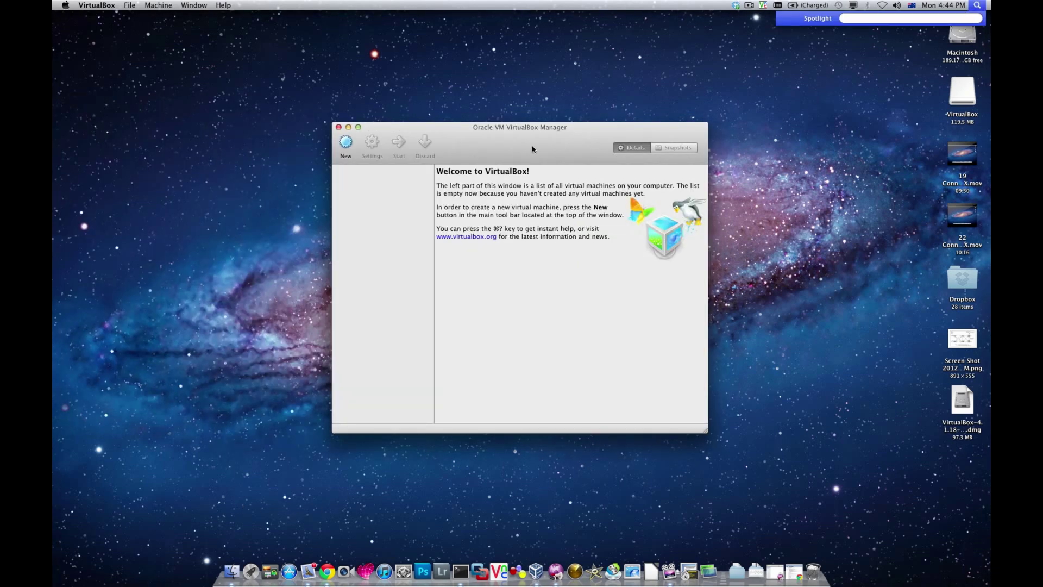
pyautogui.press('Escape')
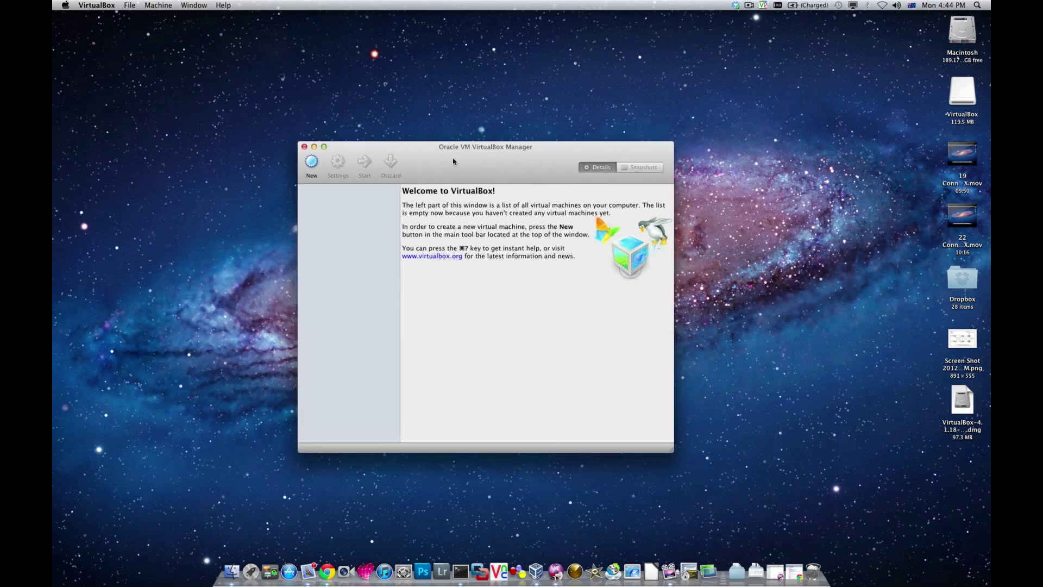
pyautogui.moveTo(453, 162); pyautogui.dragTo(467, 156)
# Step: Begin a new virtual machine named Windows XP Pro, keeping Microsoft Windows and Windows XP as its OS type
pyautogui.click(326, 156)
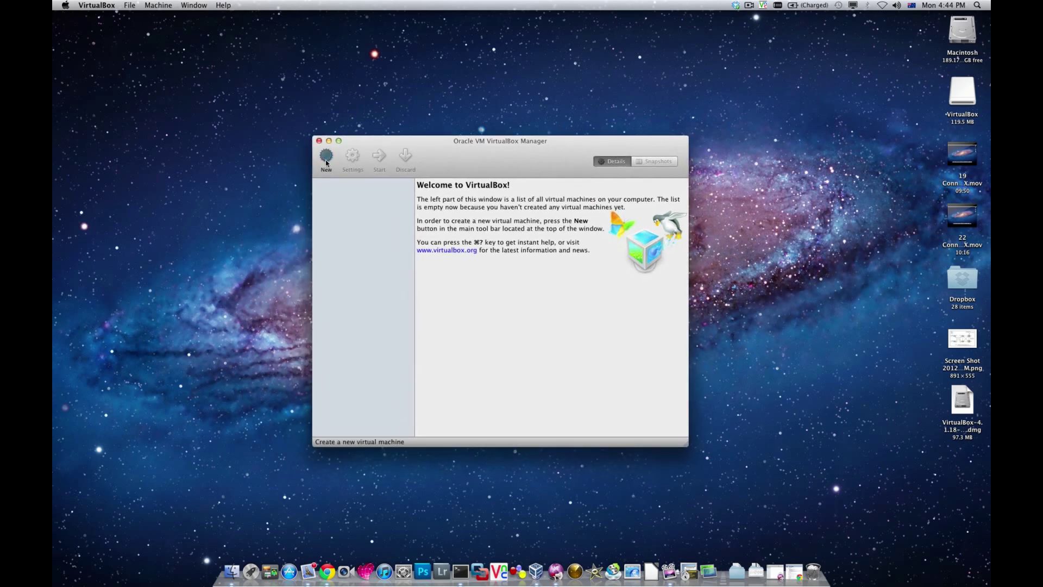
pyautogui.click(651, 387)
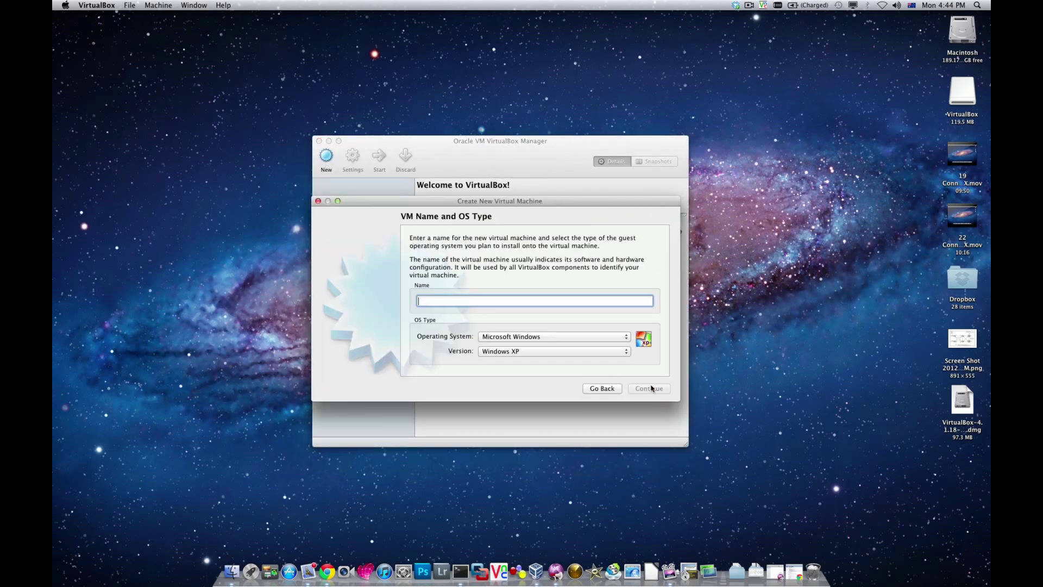
pyautogui.write('Windows XCP')
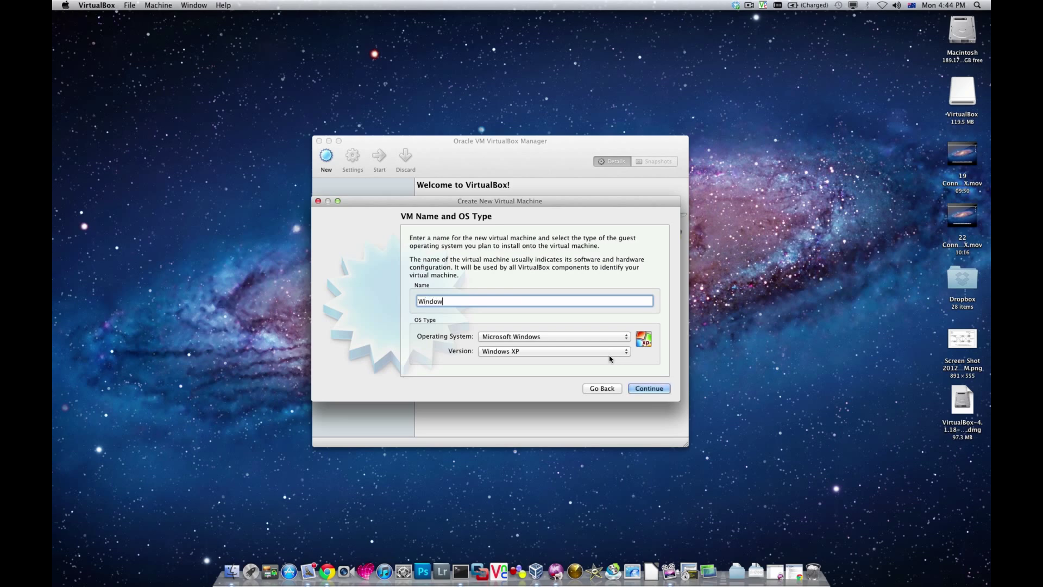
pyautogui.press('BackSpace')
pyautogui.press('BackSpace')
pyautogui.press('BackSpace')
pyautogui.write('P Pro')
pyautogui.click(650, 388)
# Step: Set the virtual machine's base memory to 1024 MB and proceed to the hard disk choice
pyautogui.doubleClick(630, 284)
pyautogui.write('1024')
pyautogui.press('Return')
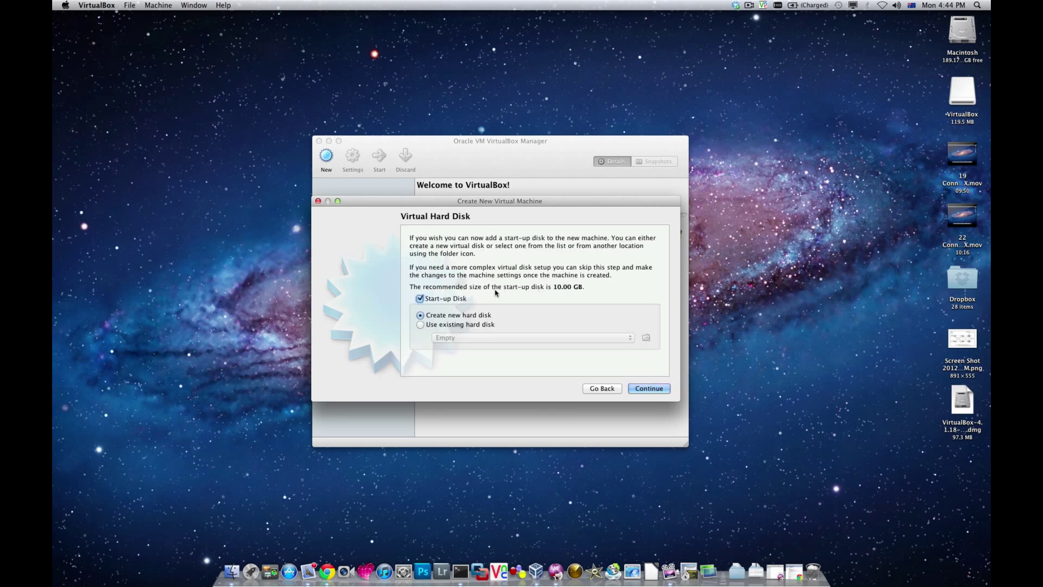
# Step: Use the existing Windows XP Pro.vmdk from the VirtualBox folder's Windows XP Pro subfolder as start-up disk and create the virtual machine
pyautogui.click(463, 325)
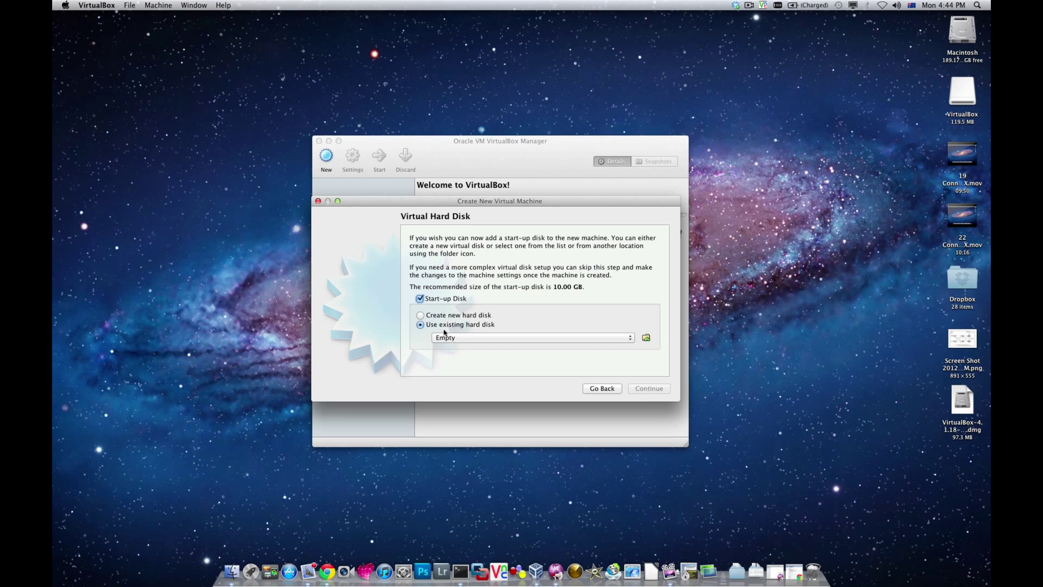
pyautogui.click(646, 338)
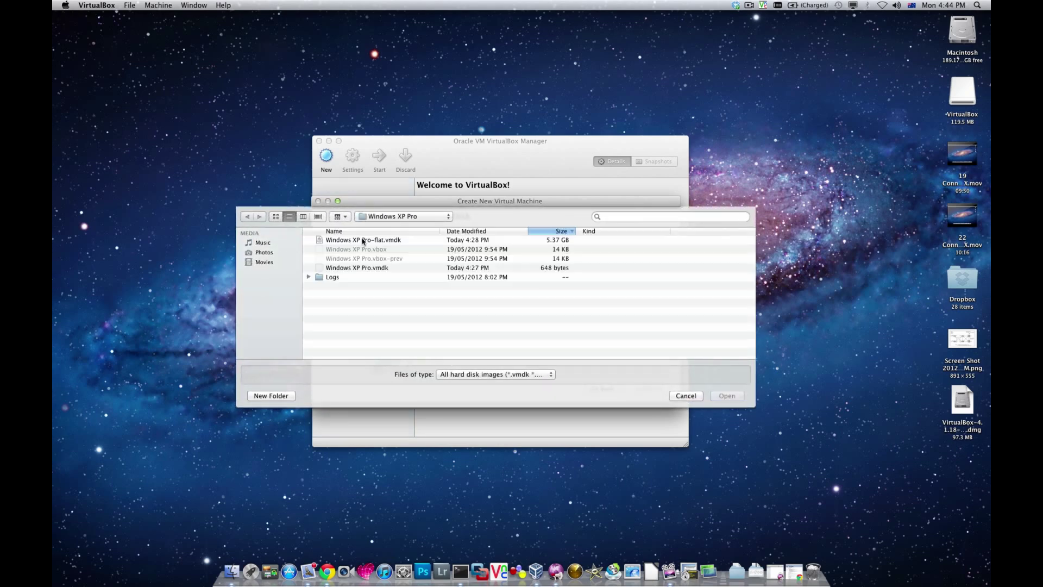
pyautogui.click(383, 217)
pyautogui.click(383, 226)
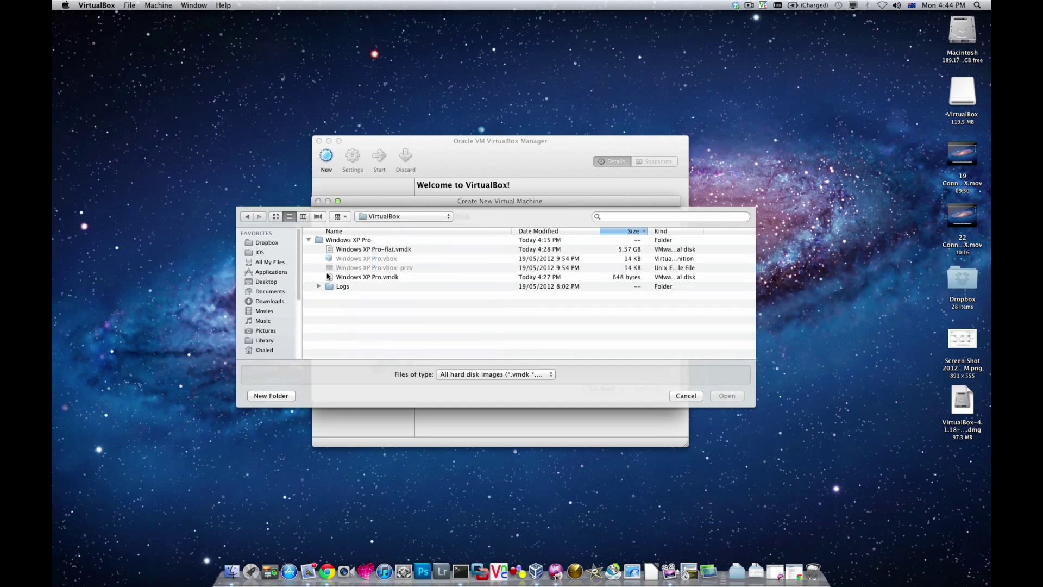
pyautogui.click(336, 242)
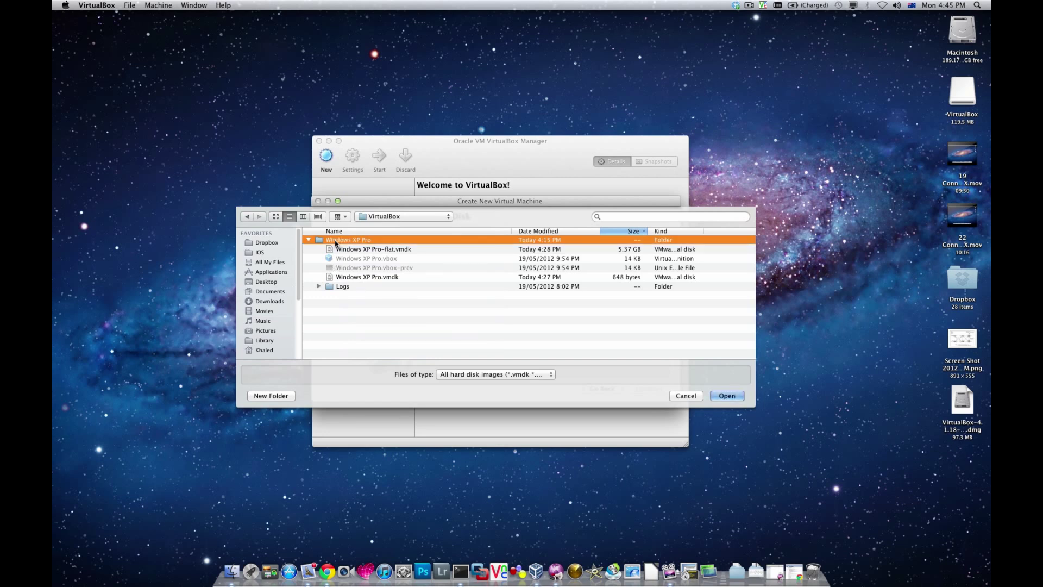
pyautogui.click(348, 278)
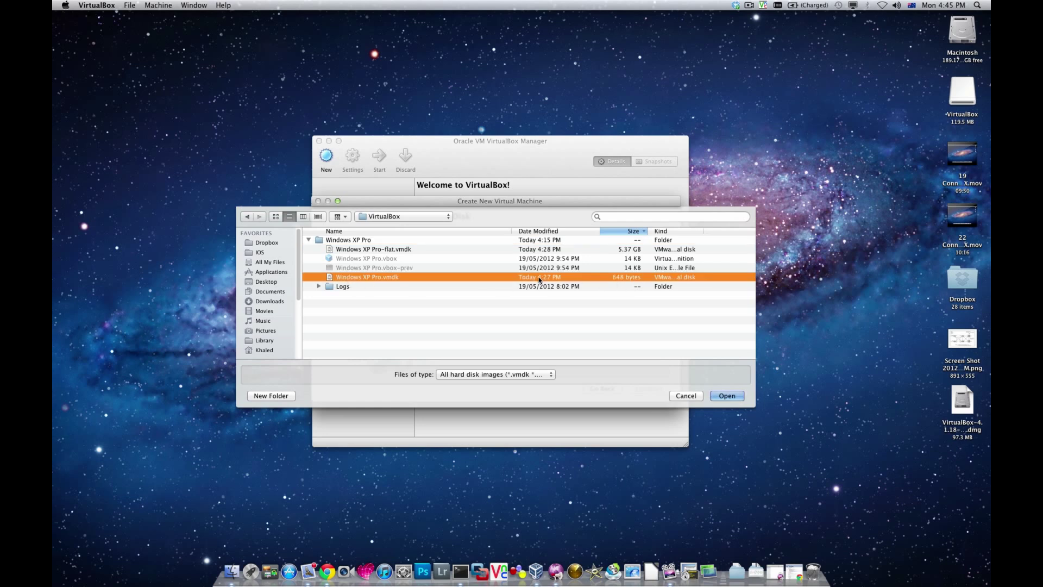
pyautogui.click(586, 249)
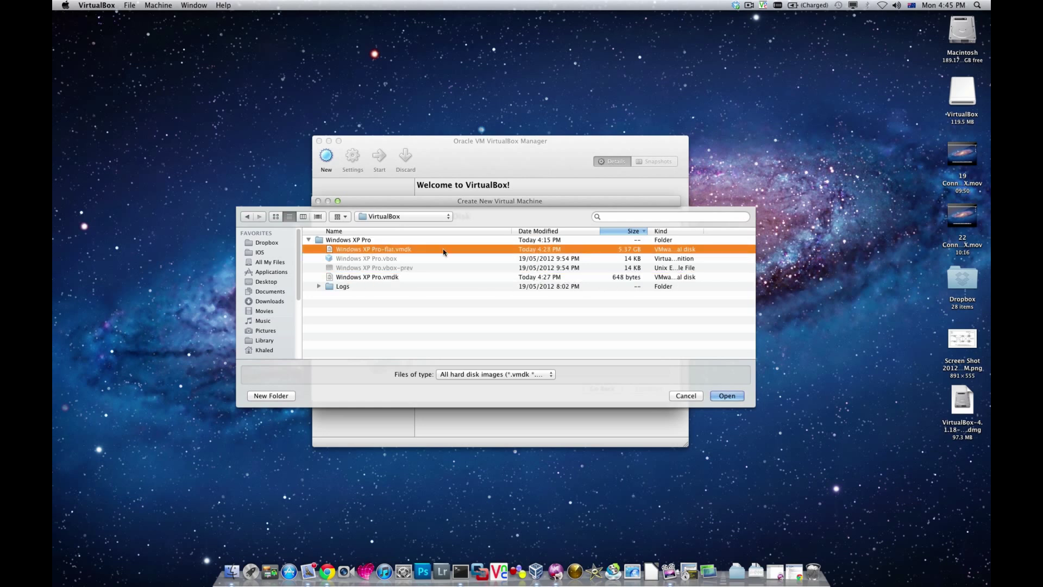
pyautogui.click(387, 278)
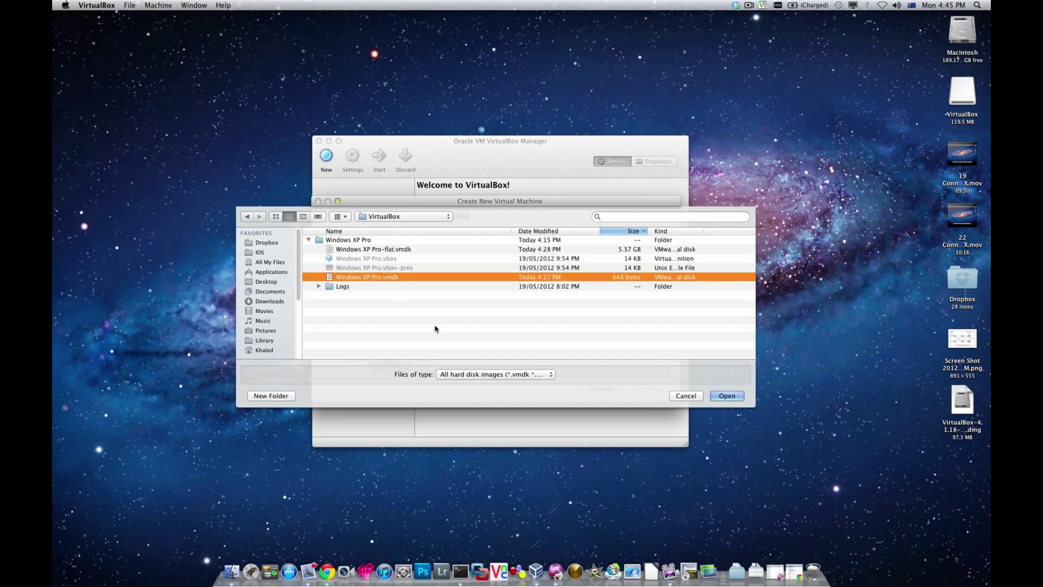
pyautogui.click(726, 396)
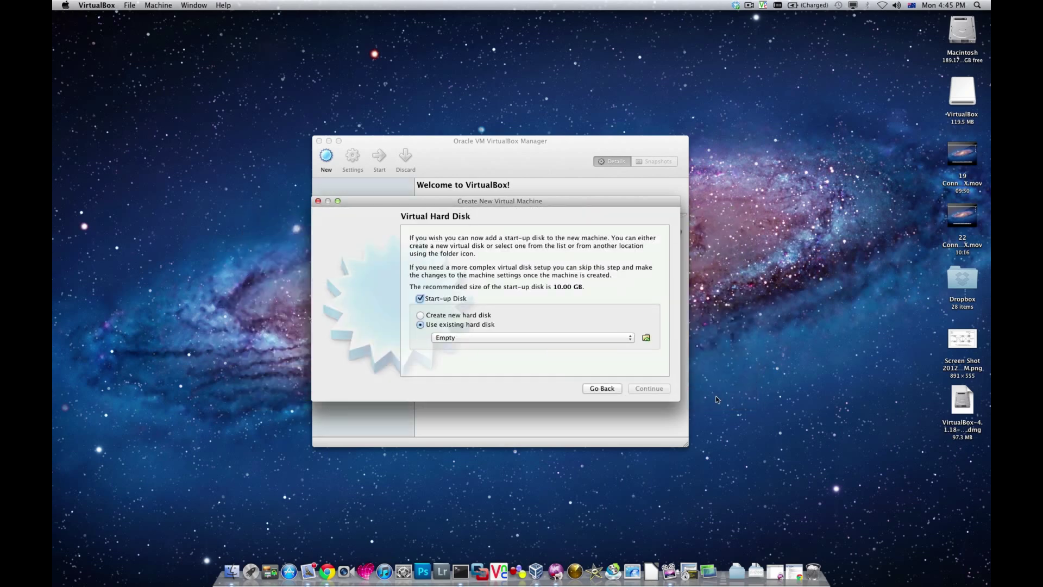
pyautogui.click(641, 390)
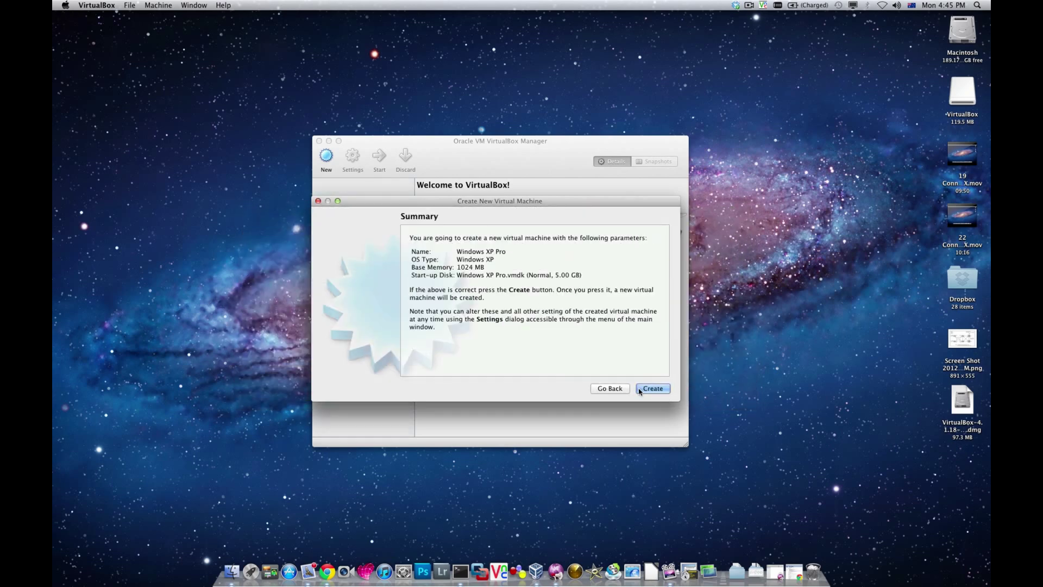
pyautogui.click(652, 389)
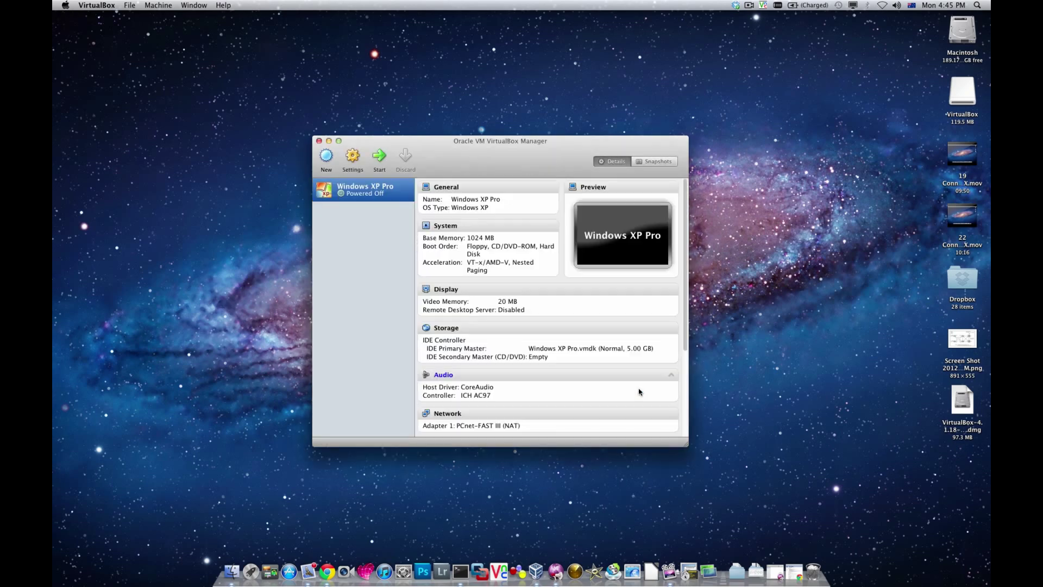
# Step: Start the Windows XP Pro virtual machine and arrange its window and the VirtualBox Manager window side by side
pyautogui.moveTo(508, 144); pyautogui.dragTo(504, 138)
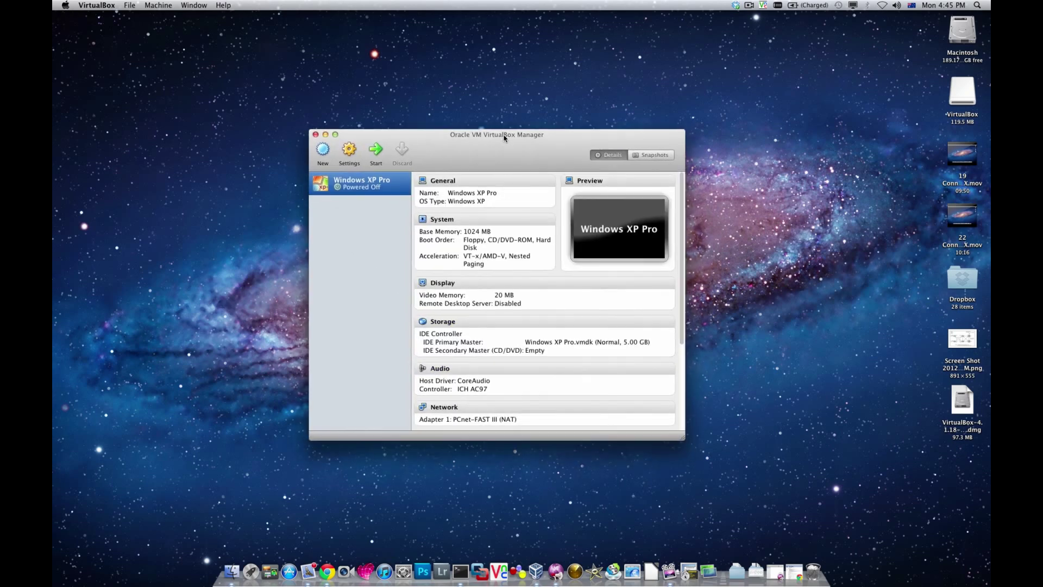
pyautogui.click(375, 155)
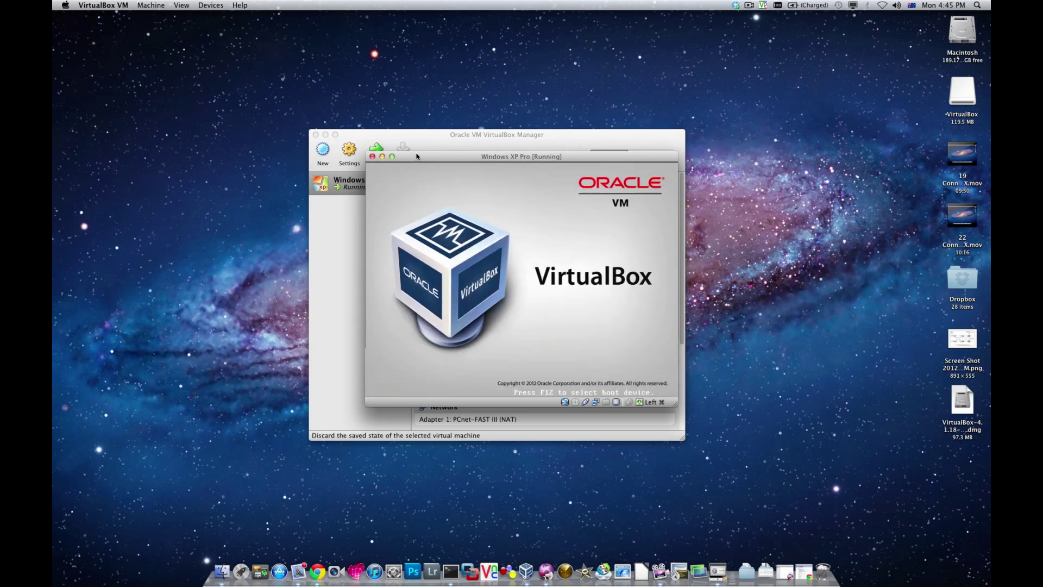
pyautogui.moveTo(458, 142); pyautogui.dragTo(322, 157)
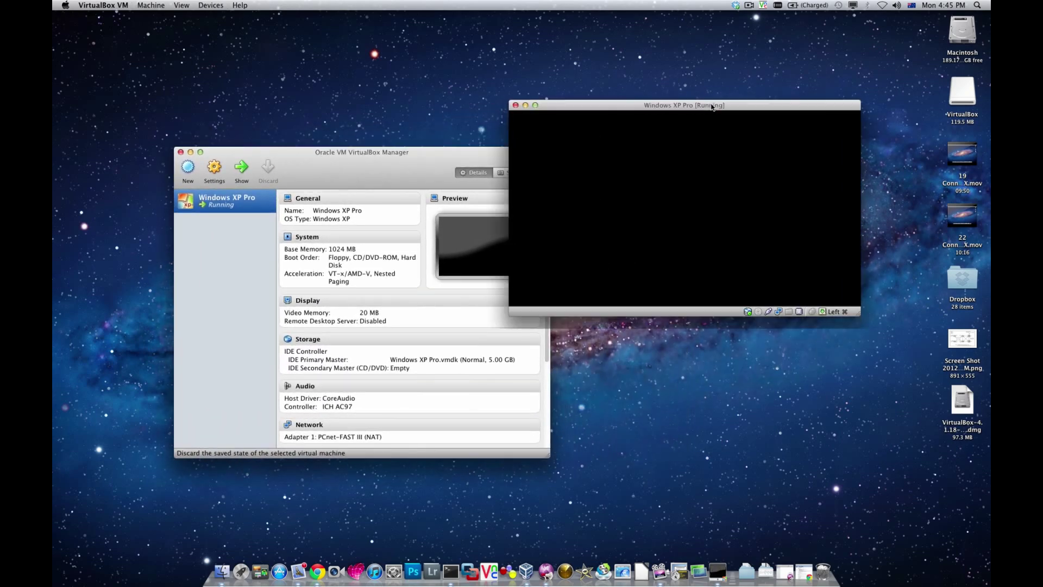
pyautogui.click(712, 107)
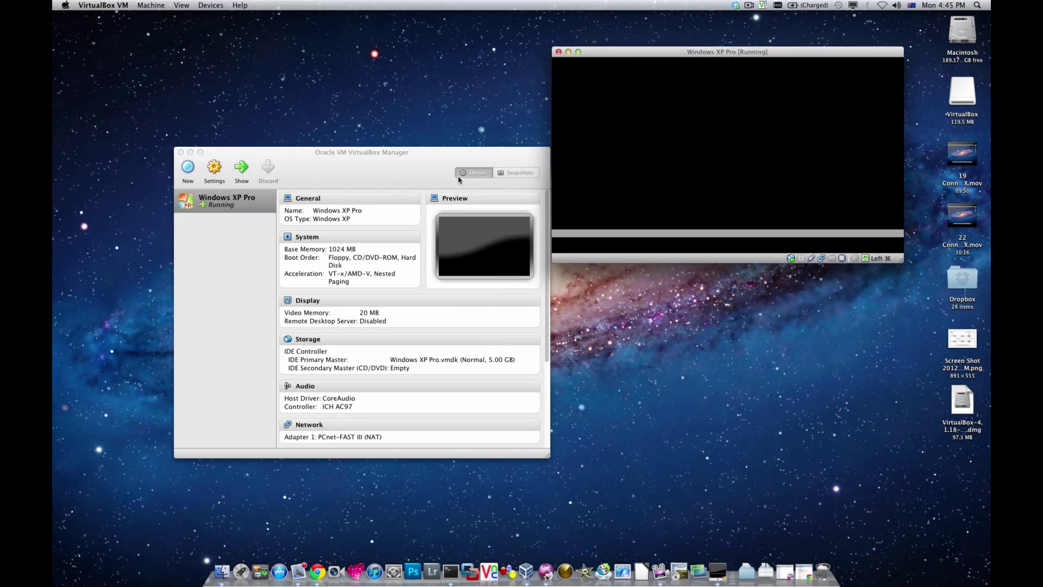
pyautogui.click(401, 170)
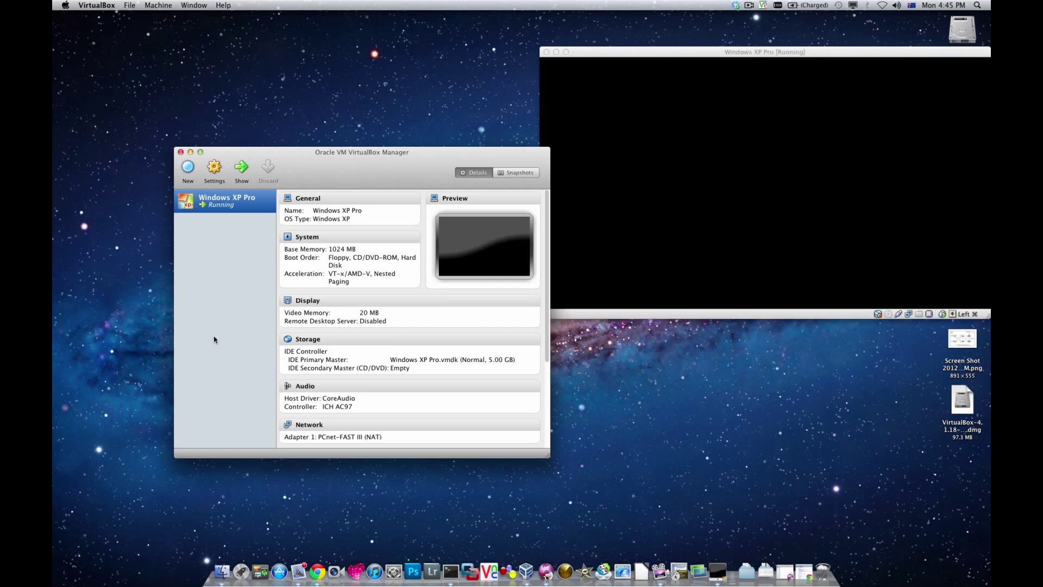
pyautogui.moveTo(492, 152); pyautogui.dragTo(412, 197)
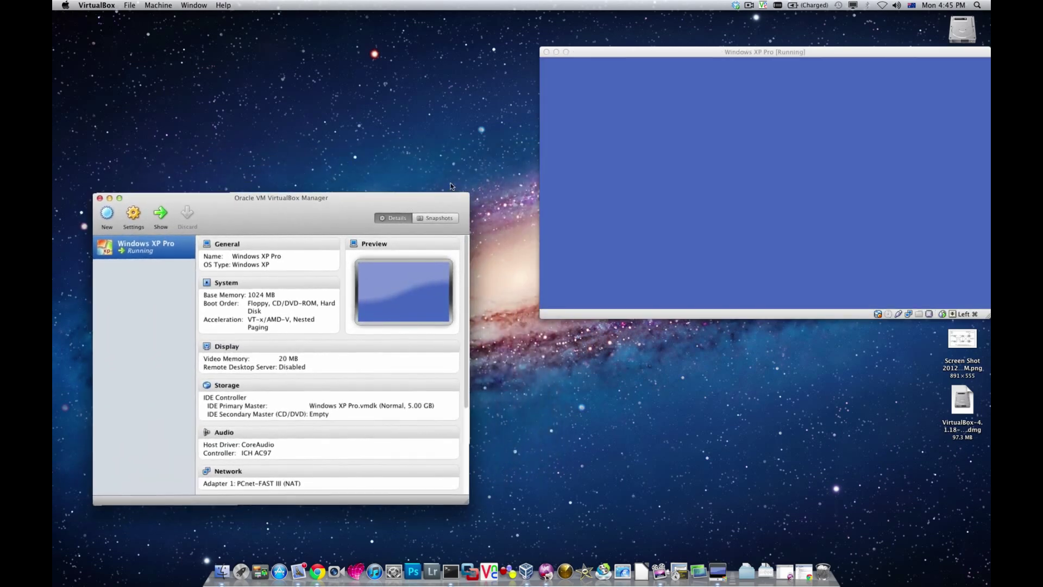
pyautogui.moveTo(726, 52); pyautogui.dragTo(666, 31)
pyautogui.click(328, 213)
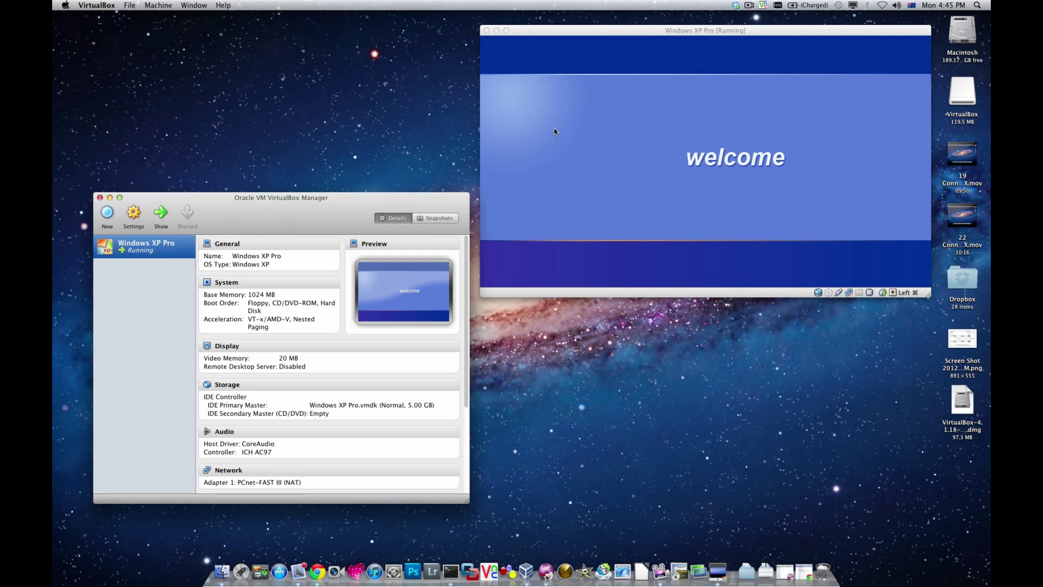
# Step: Shut down the running Windows XP guest system by turning off the computer from within Windows
pyautogui.rightClick(131, 253)
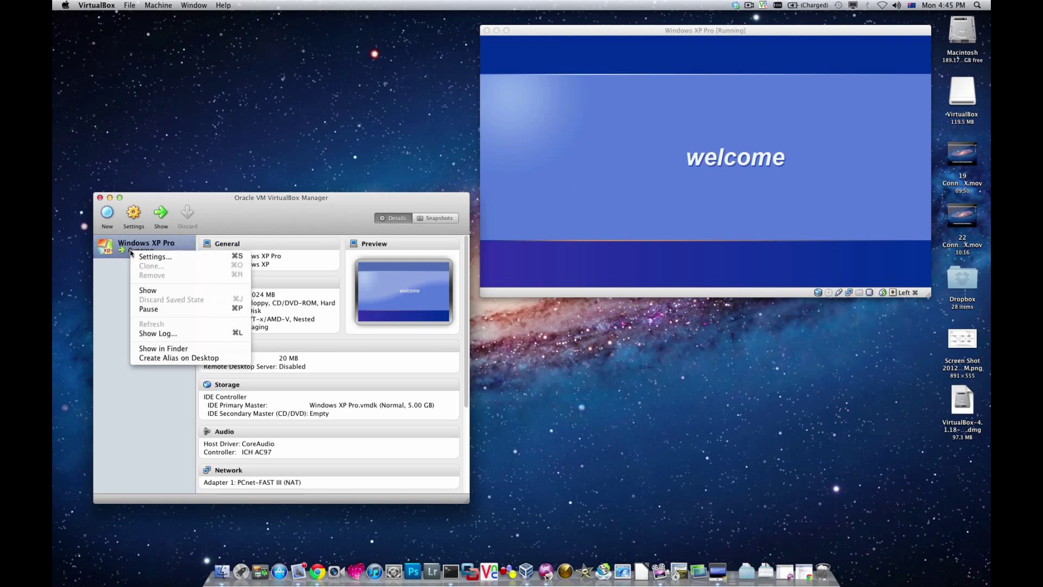
pyautogui.click(297, 222)
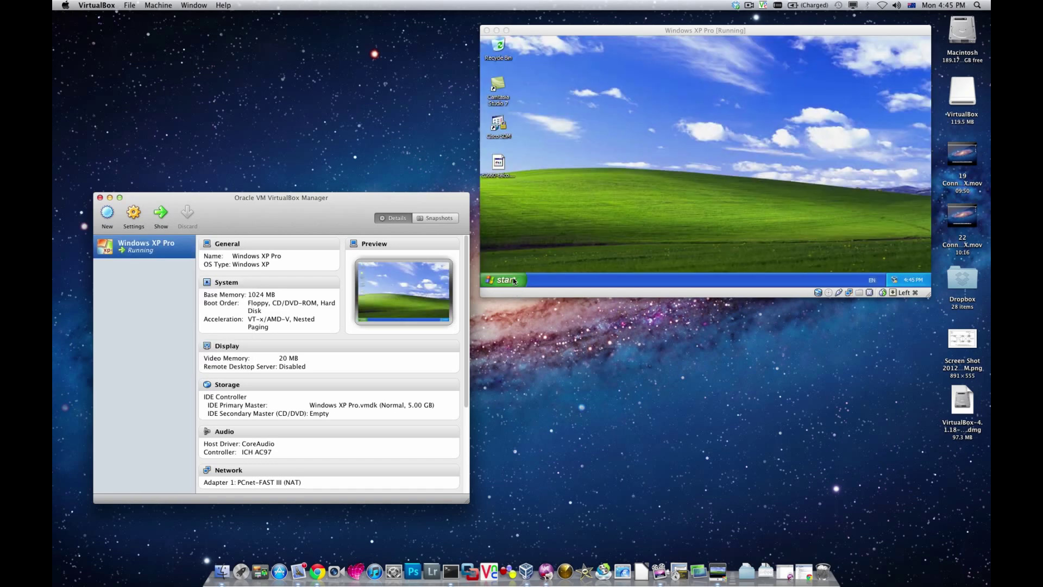
pyautogui.click(510, 279)
pyautogui.click(611, 262)
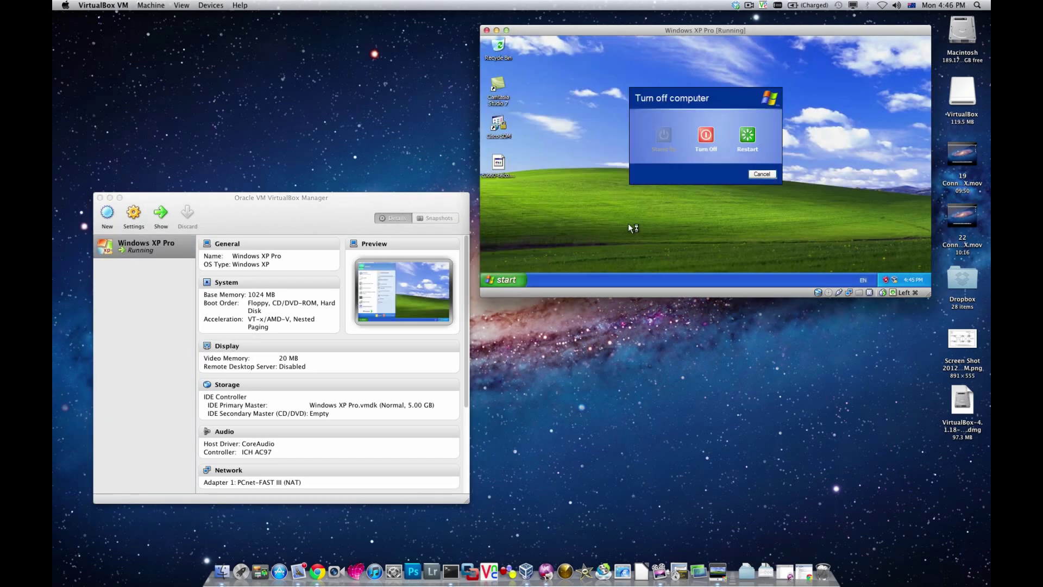
pyautogui.click(705, 136)
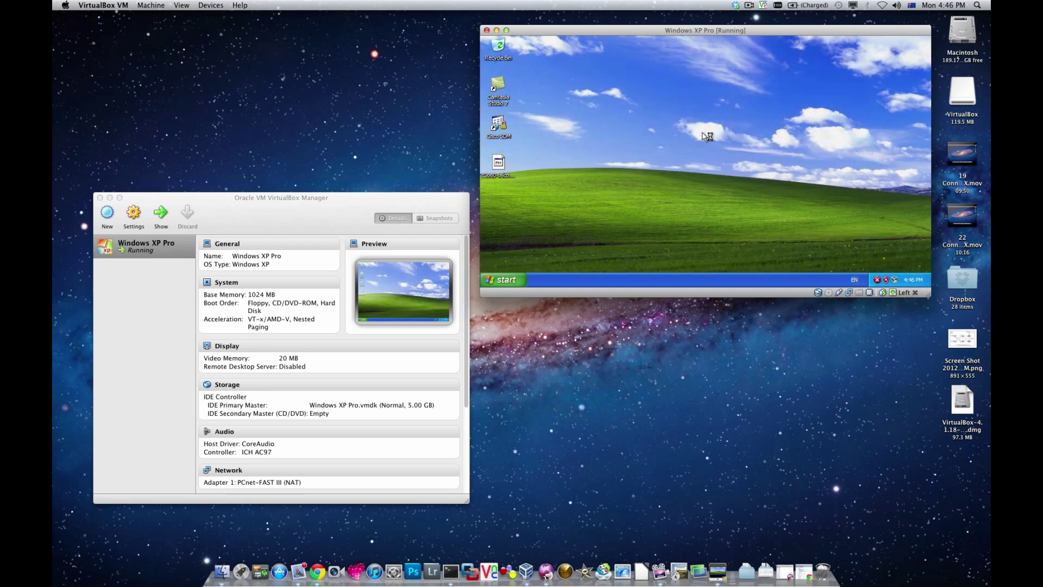
# Step: Move the VirtualBox Manager window to the middle of the desktop
pyautogui.click(321, 208)
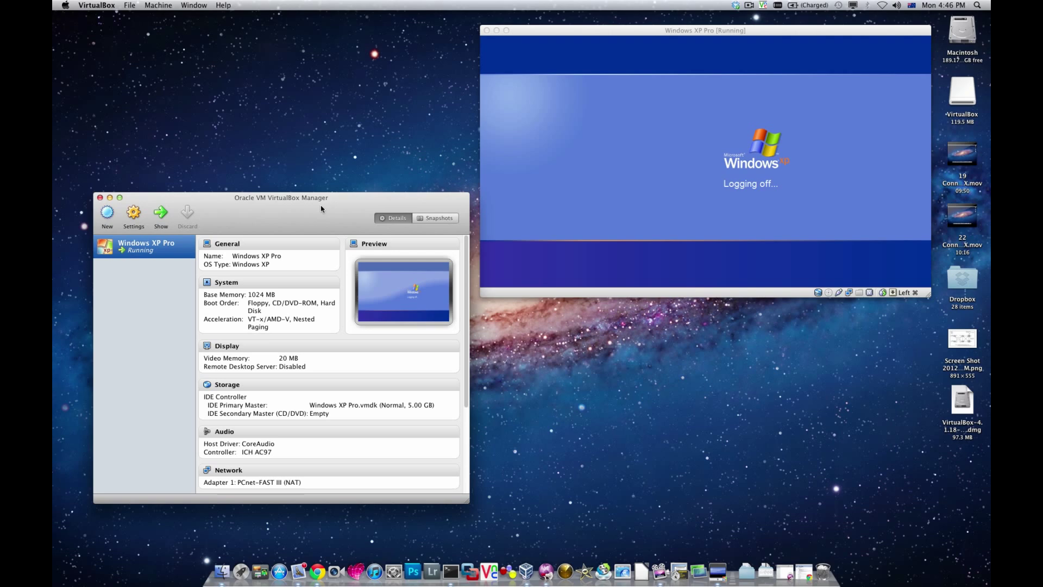
pyautogui.moveTo(321, 208); pyautogui.dragTo(330, 171)
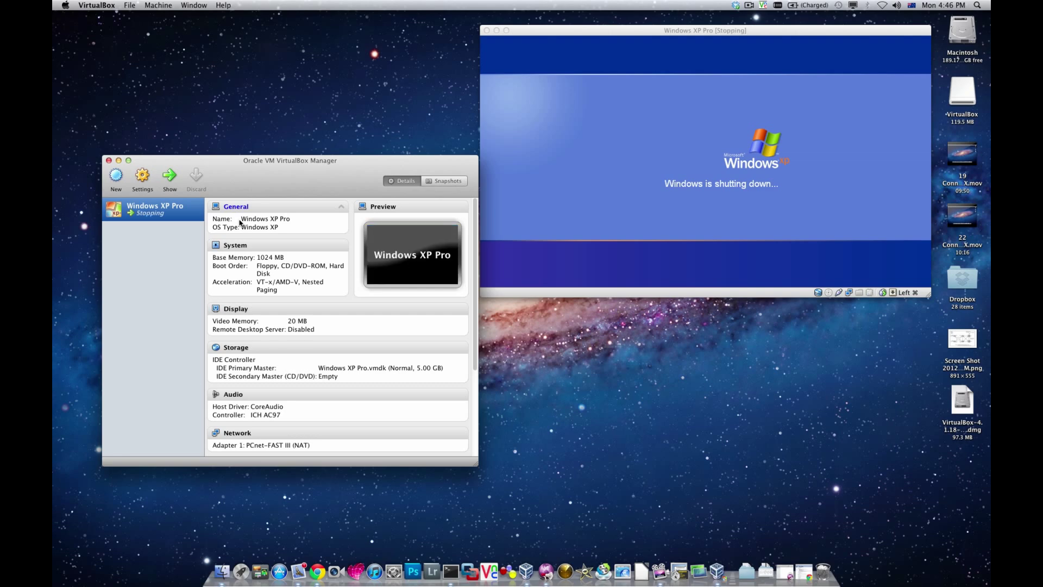
pyautogui.moveTo(270, 177); pyautogui.dragTo(521, 163)
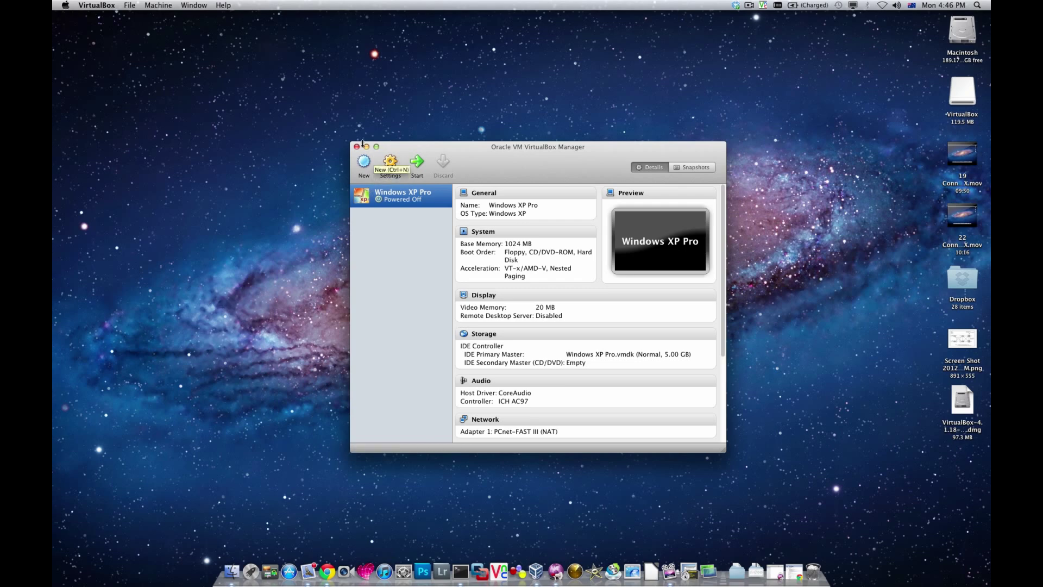
# Step: Add three host-only networks in VirtualBox's global network preferences and save the preferences
pyautogui.click(97, 6)
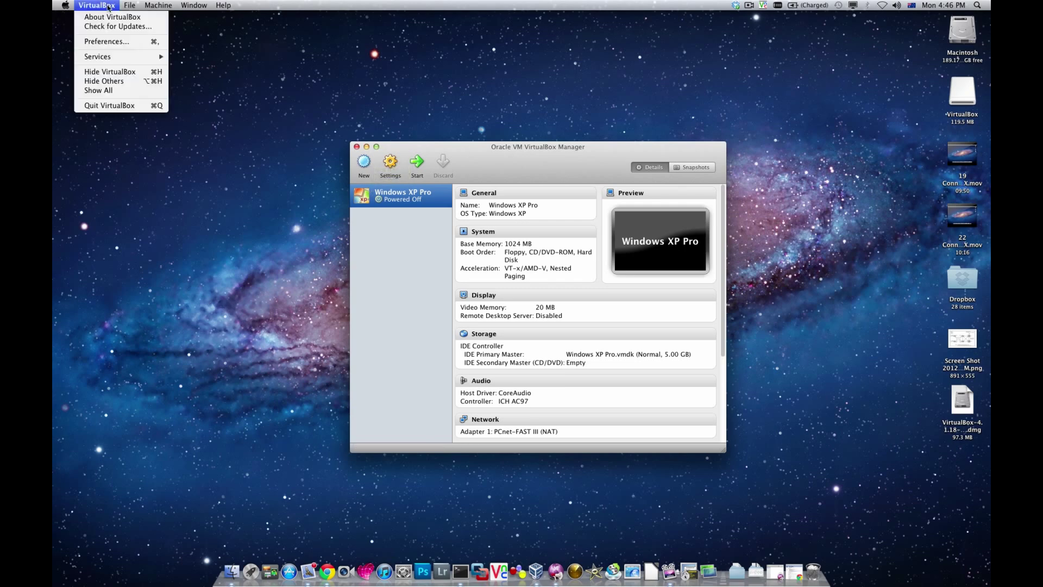
pyautogui.click(109, 42)
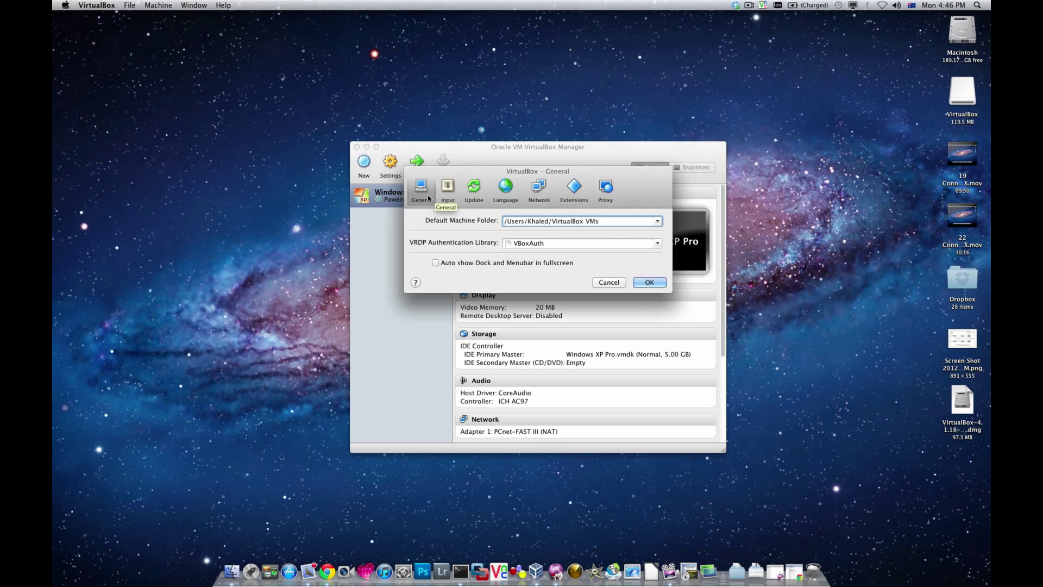
pyautogui.click(447, 191)
pyautogui.click(474, 192)
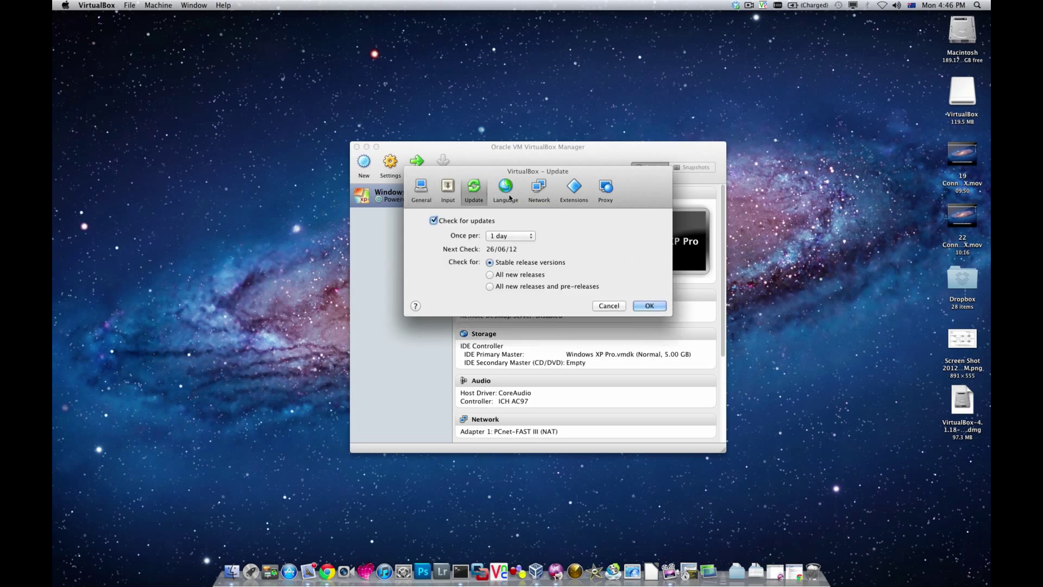
pyautogui.click(507, 193)
pyautogui.click(539, 191)
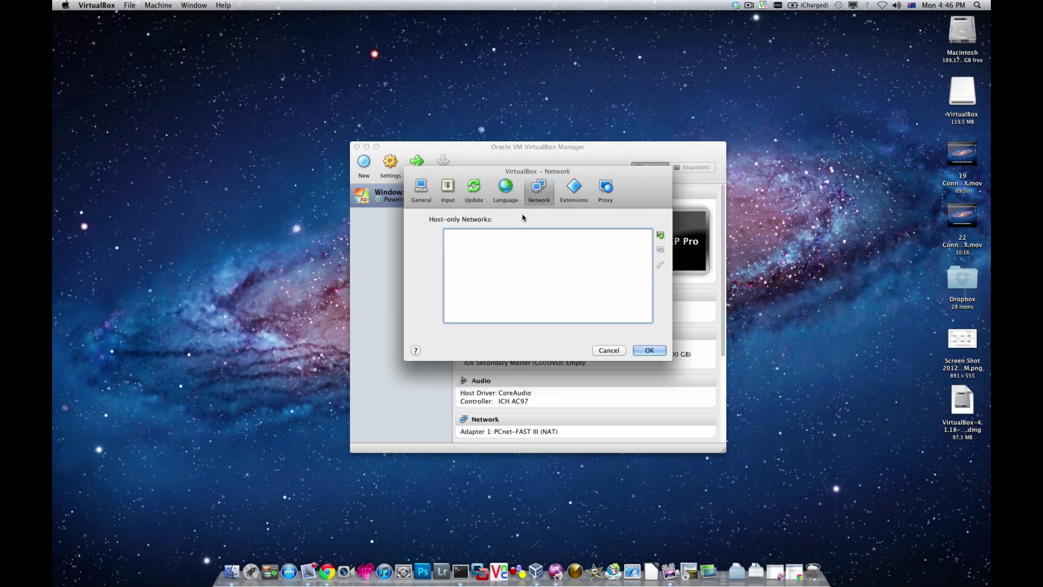
pyautogui.moveTo(624, 171); pyautogui.dragTo(629, 146)
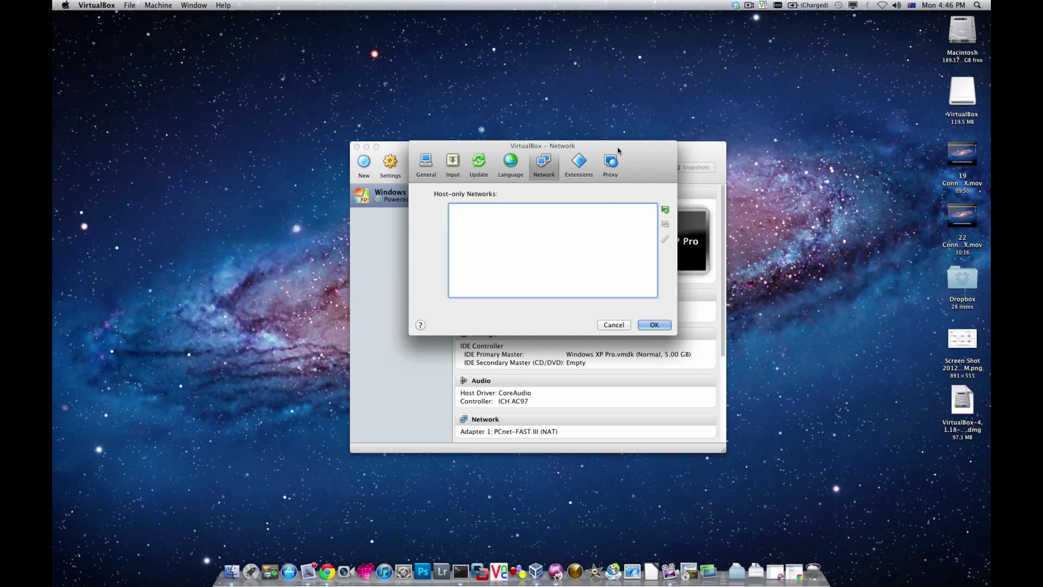
pyautogui.click(665, 210)
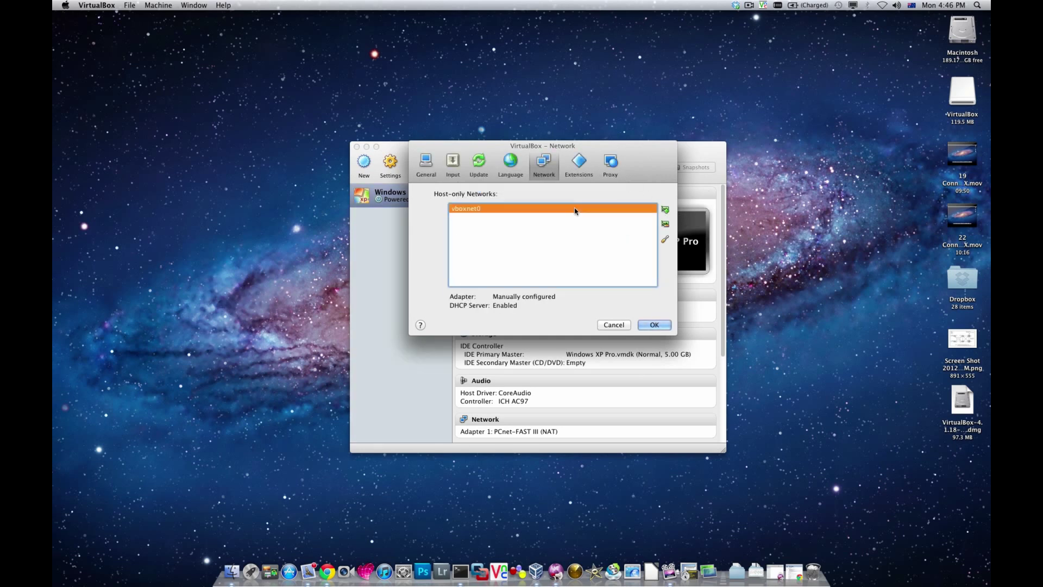
pyautogui.moveTo(574, 212)
pyautogui.click(665, 210)
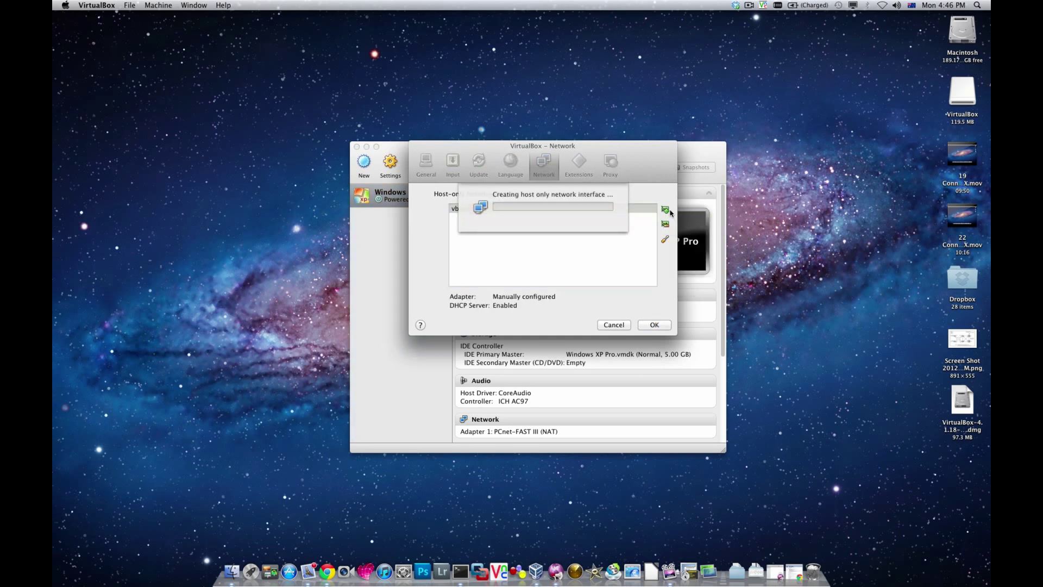
pyautogui.click(667, 211)
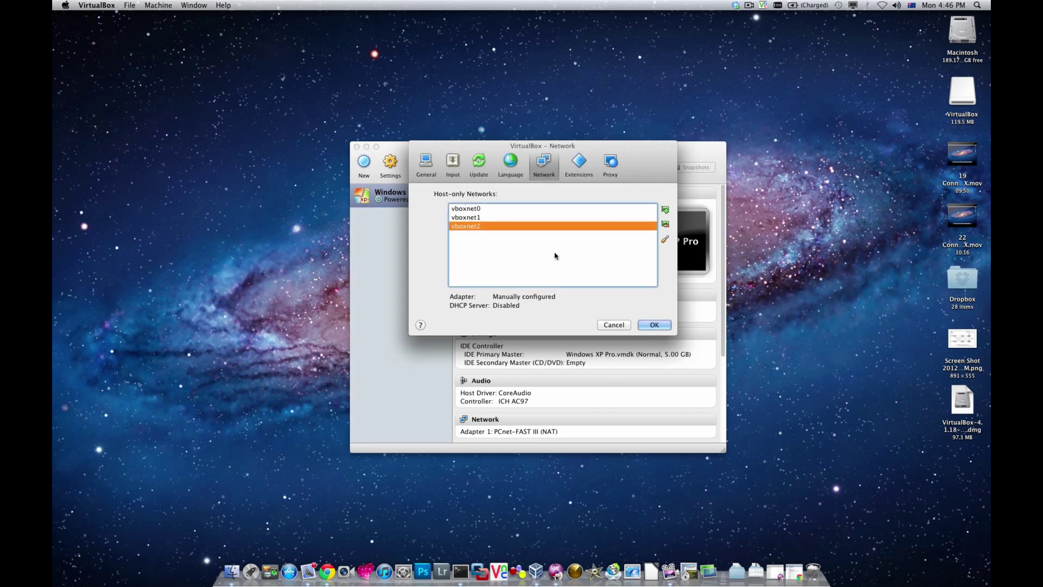
pyautogui.click(655, 325)
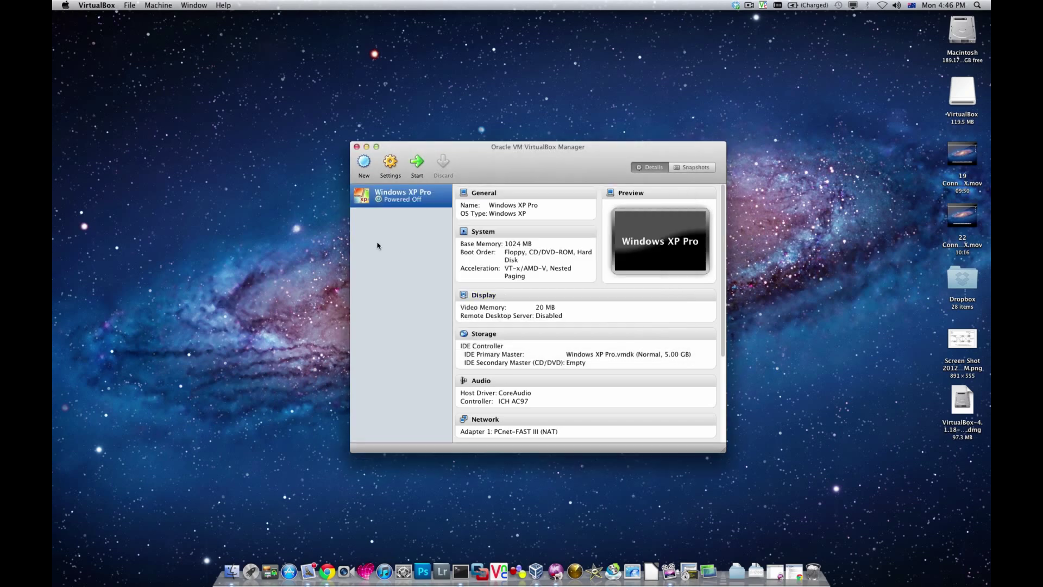
# Step: Disable Floppy in the boot order of the Windows XP Pro virtual machine's system settings
pyautogui.rightClick(395, 196)
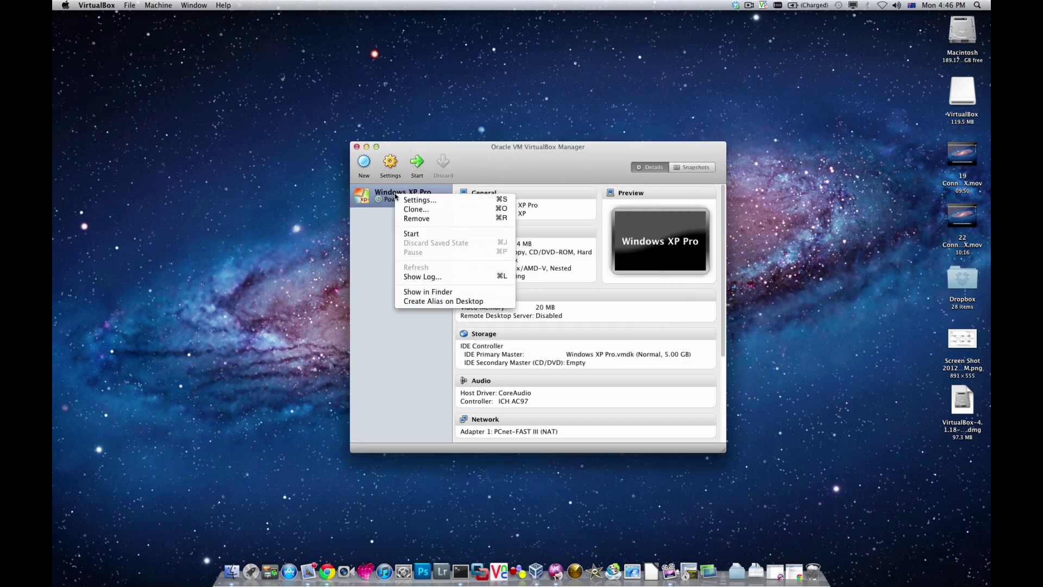
pyautogui.click(383, 232)
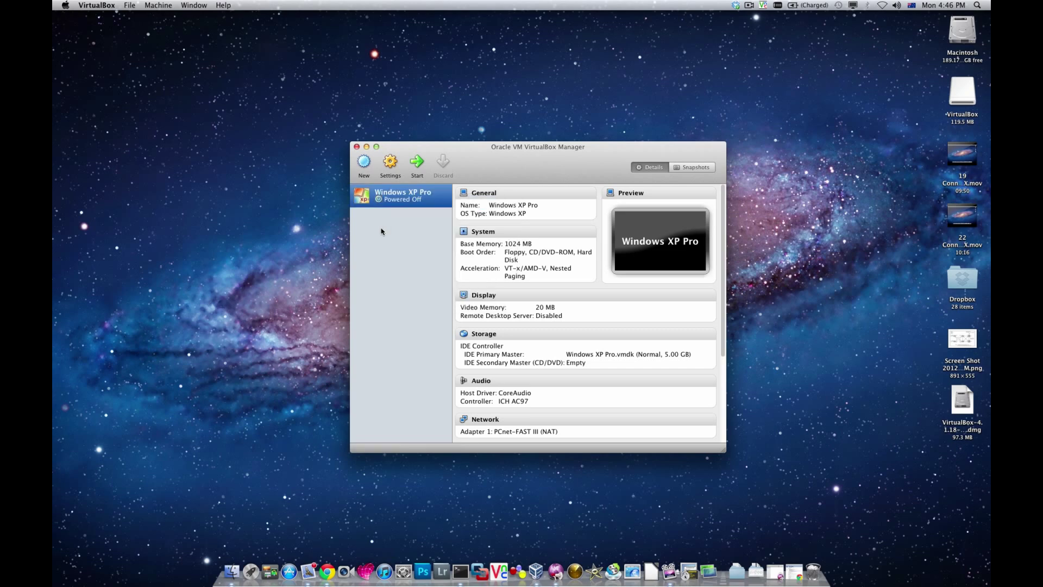
pyautogui.click(390, 161)
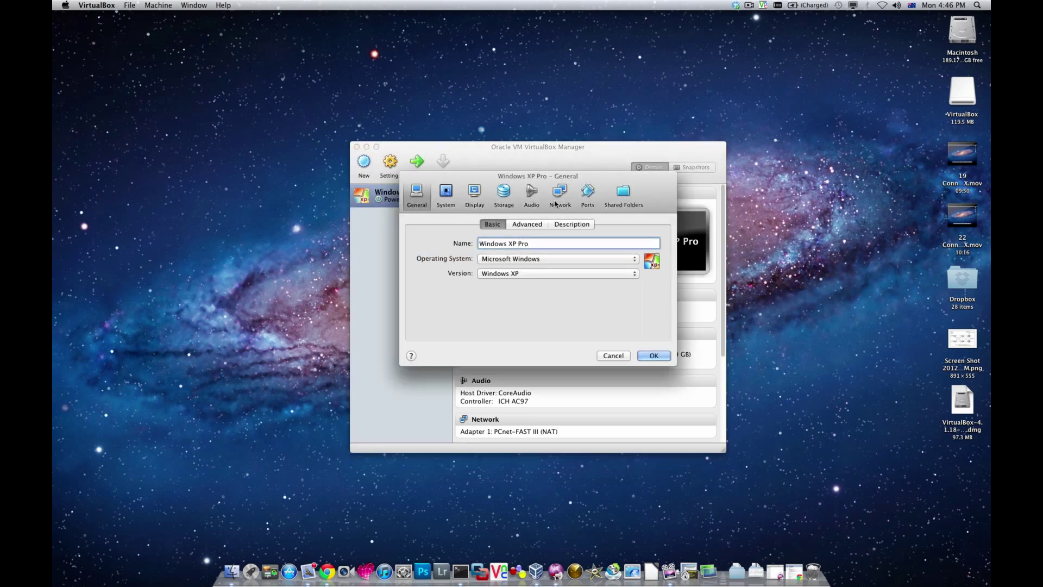
pyautogui.click(519, 225)
pyautogui.click(584, 226)
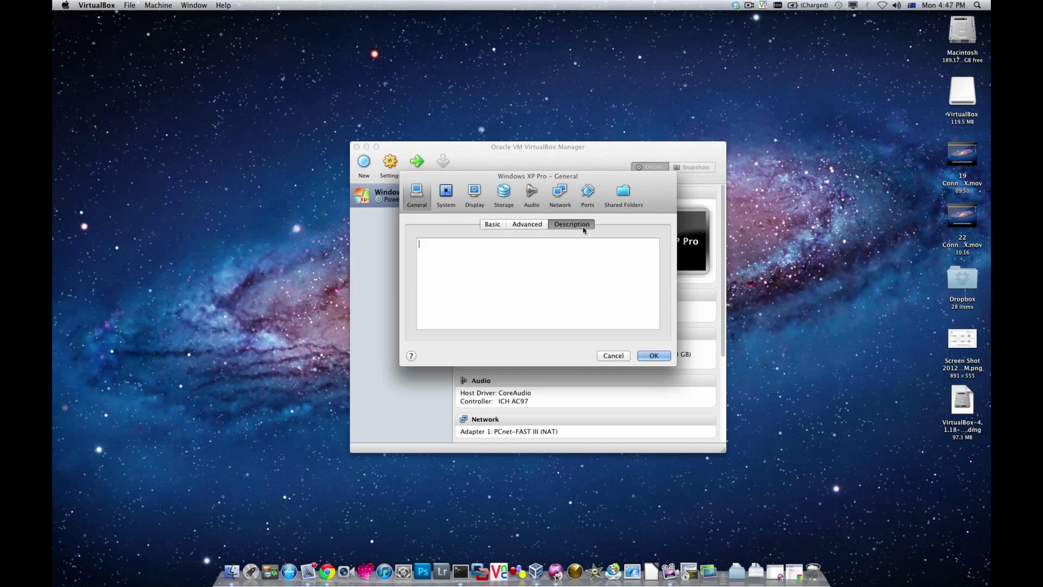
pyautogui.click(448, 204)
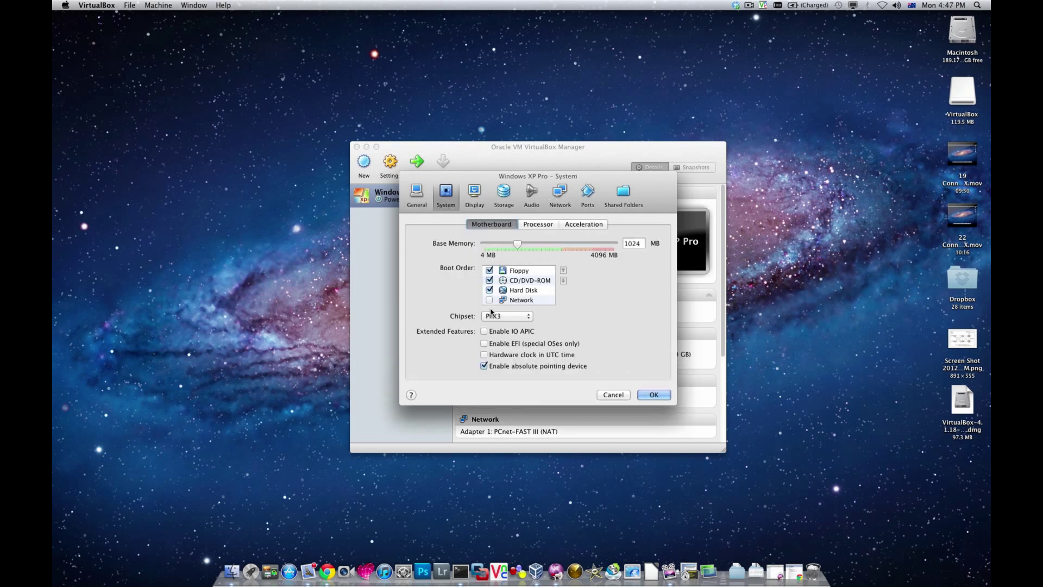
pyautogui.click(489, 270)
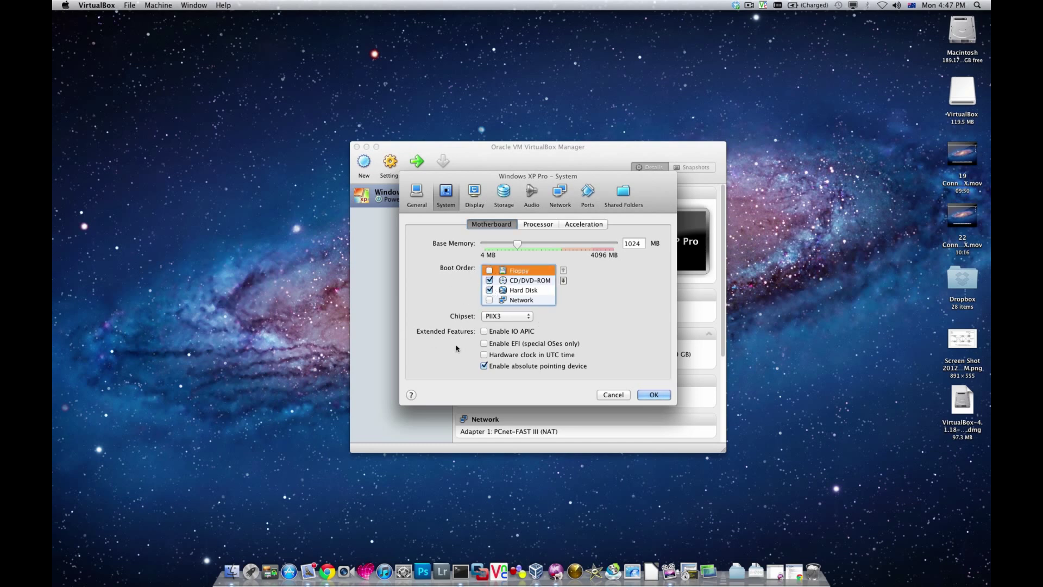
# Step: Review the virtual machine's processor, motherboard and hardware acceleration settings
pyautogui.click(538, 224)
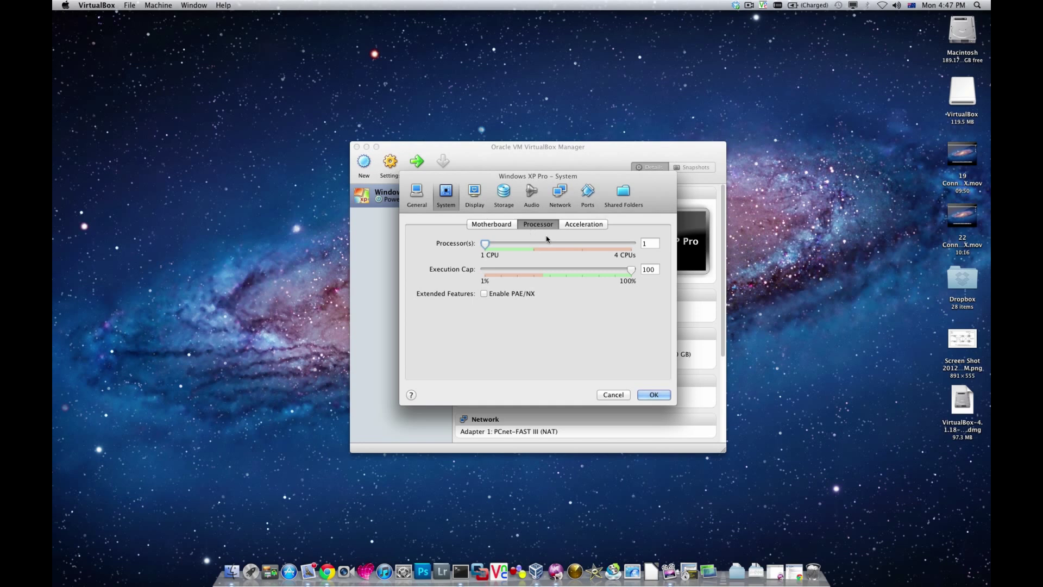
pyautogui.click(499, 226)
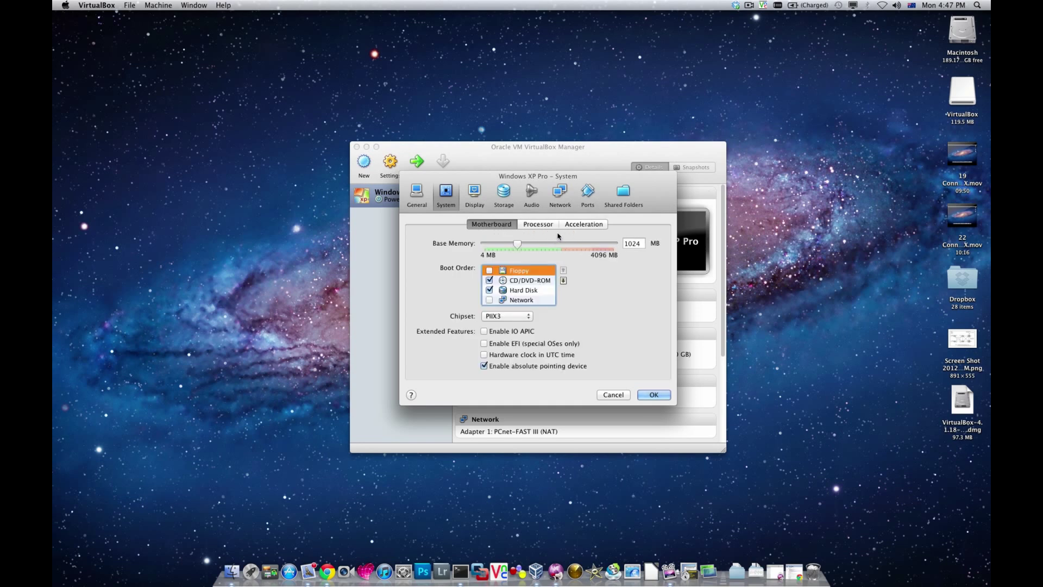
pyautogui.click(583, 224)
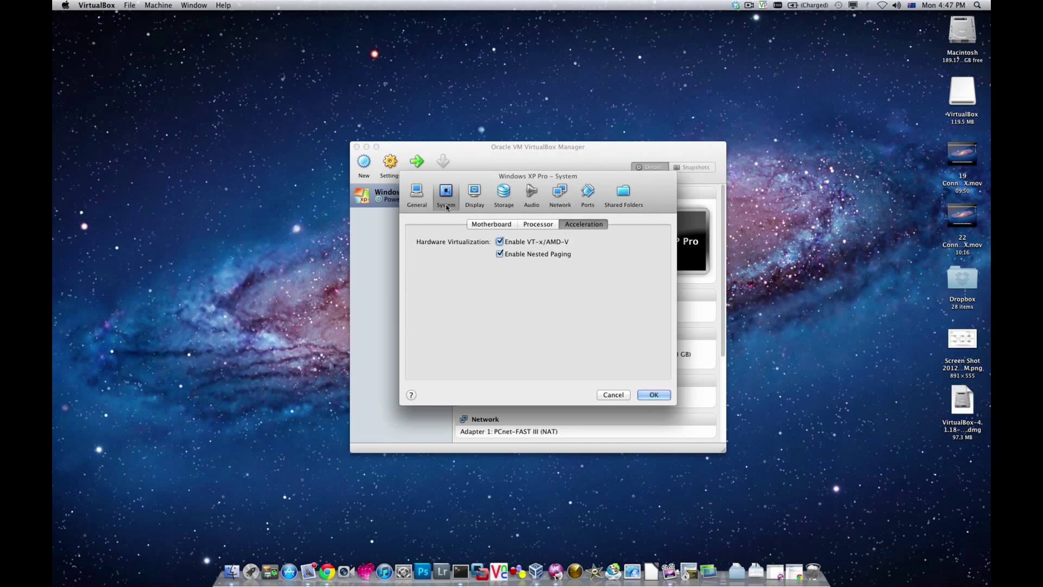
# Step: Set the virtual machine's video memory to 128 MB and enable both 3D acceleration and 2D video acceleration
pyautogui.click(475, 196)
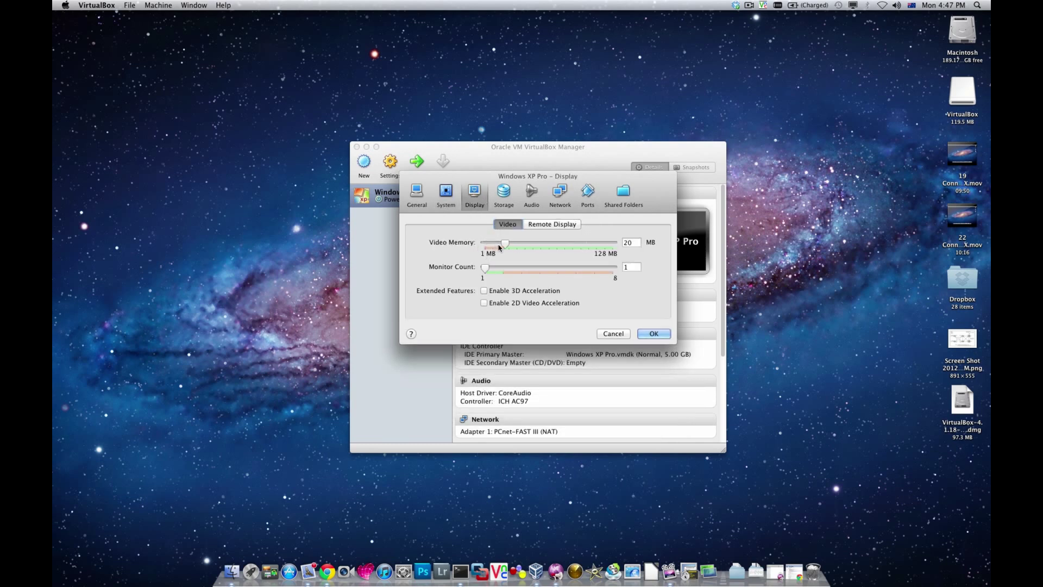
pyautogui.moveTo(503, 245); pyautogui.dragTo(615, 245)
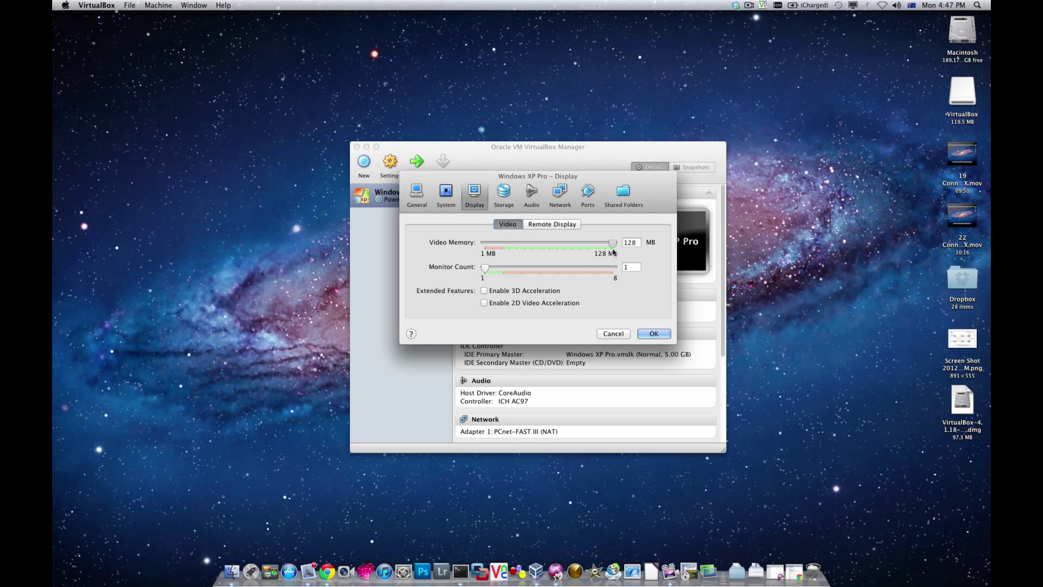
pyautogui.click(502, 292)
pyautogui.click(503, 305)
pyautogui.click(540, 228)
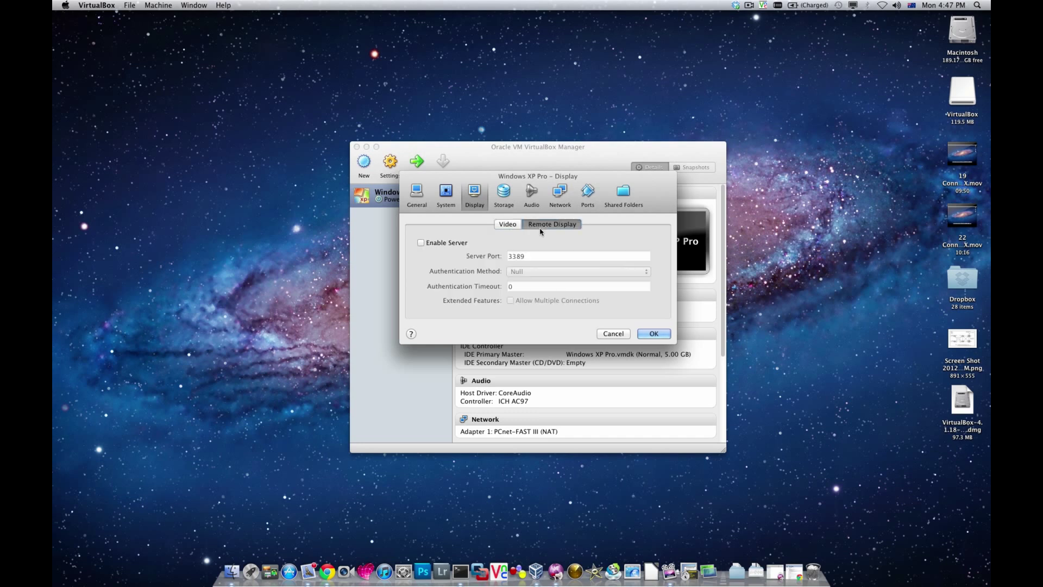
pyautogui.click(506, 225)
# Step: Attach the virtual machine's network Adapter 1 to a Host-only Adapter, keeping vboxnet0 as the network name
pyautogui.click(503, 195)
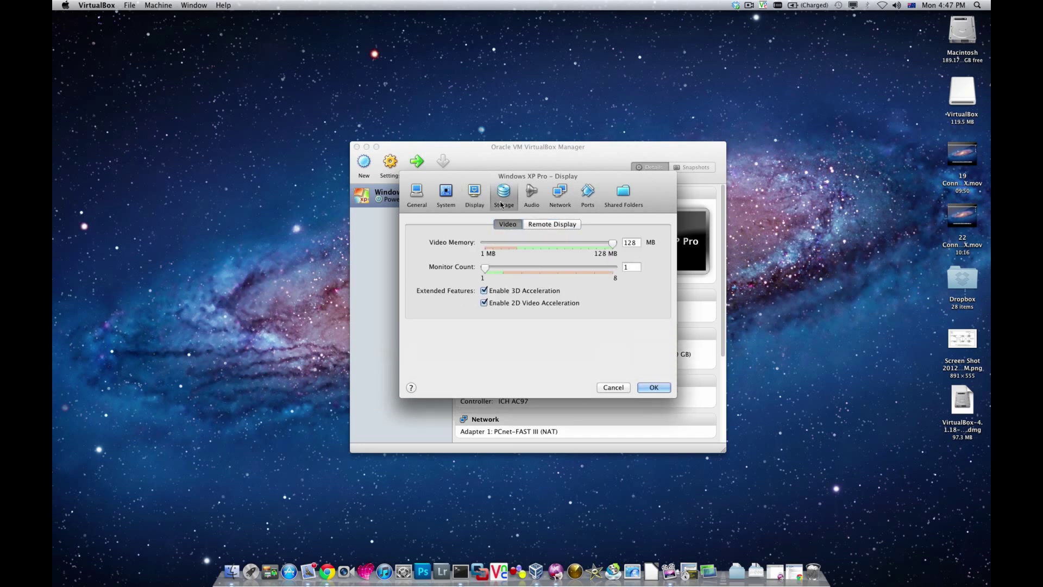
pyautogui.click(531, 194)
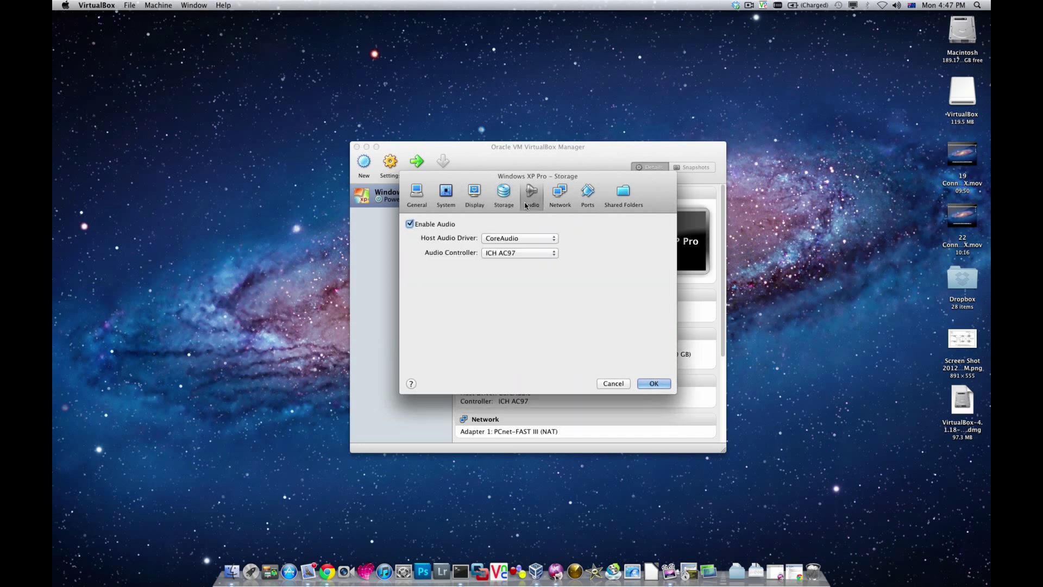
pyautogui.click(556, 201)
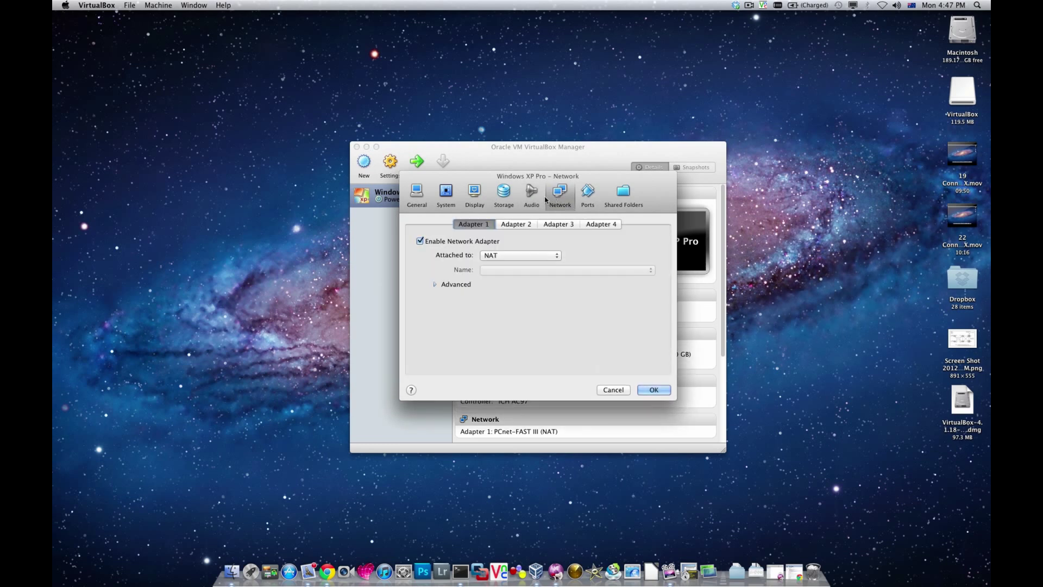
pyautogui.click(535, 195)
pyautogui.click(560, 195)
pyautogui.click(498, 256)
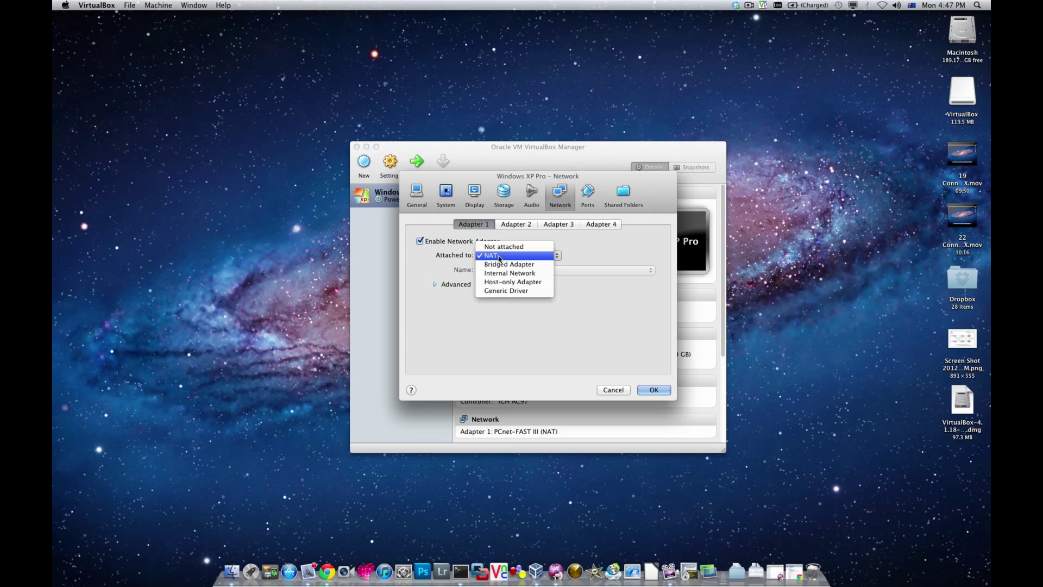
pyautogui.click(509, 283)
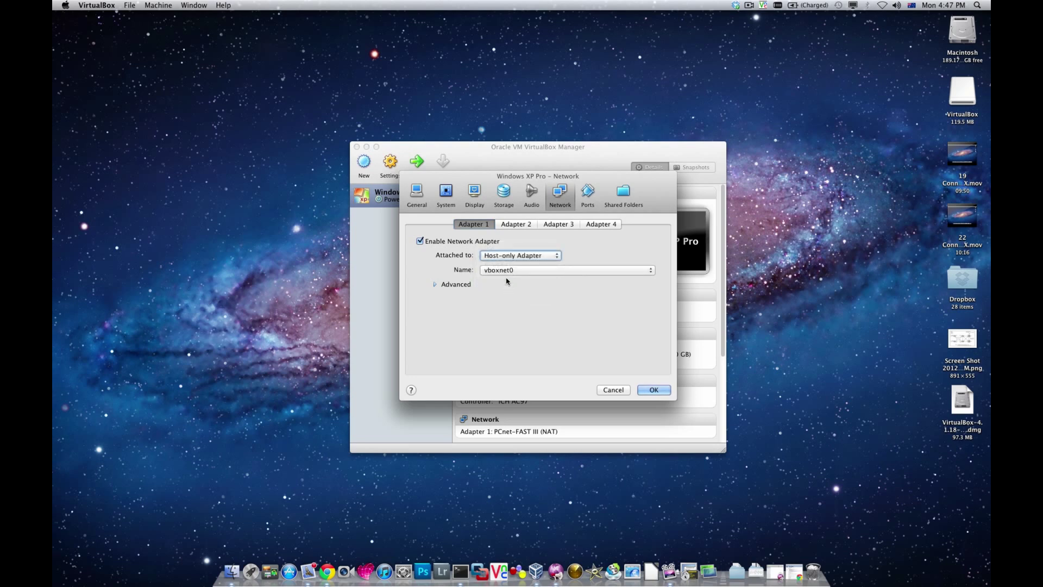
pyautogui.click(507, 272)
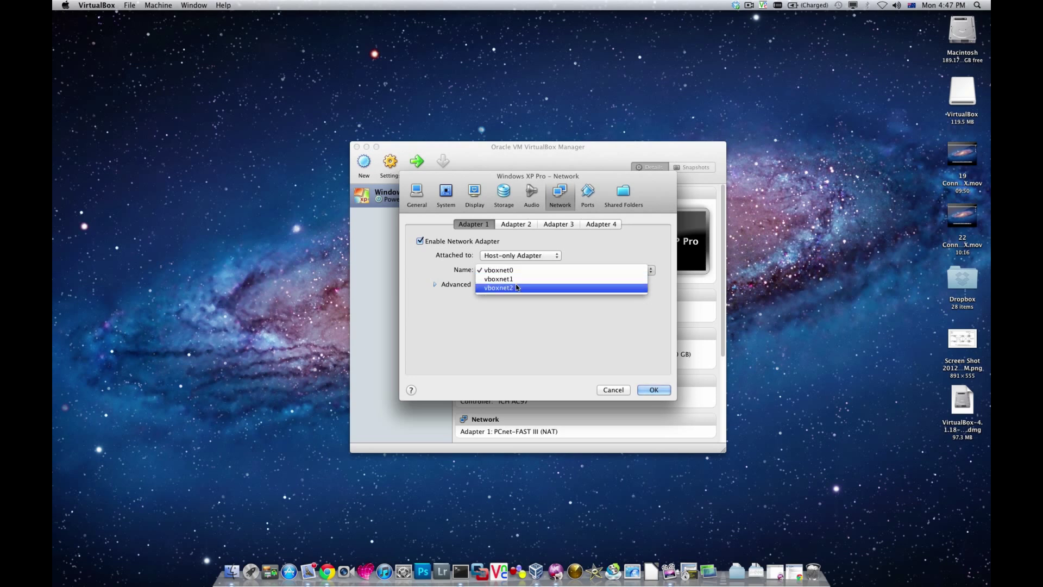
pyautogui.click(509, 311)
pyautogui.click(83, 5)
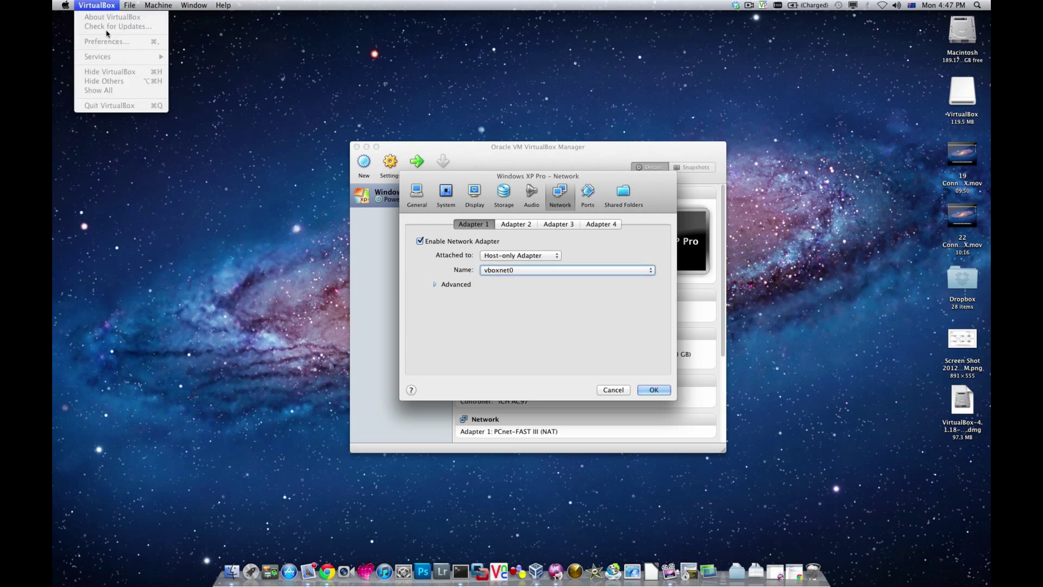
# Step: Set Adapter 1's host-only network name to vboxnet1 and turn off Cable connected in its advanced options
pyautogui.click(497, 314)
pyautogui.click(517, 271)
pyautogui.click(516, 280)
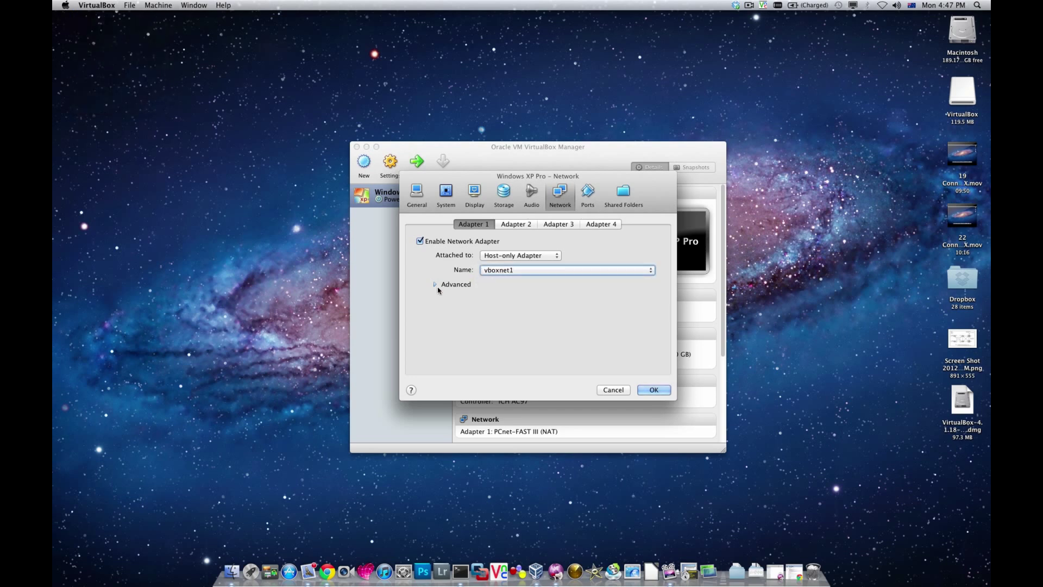
pyautogui.click(438, 288)
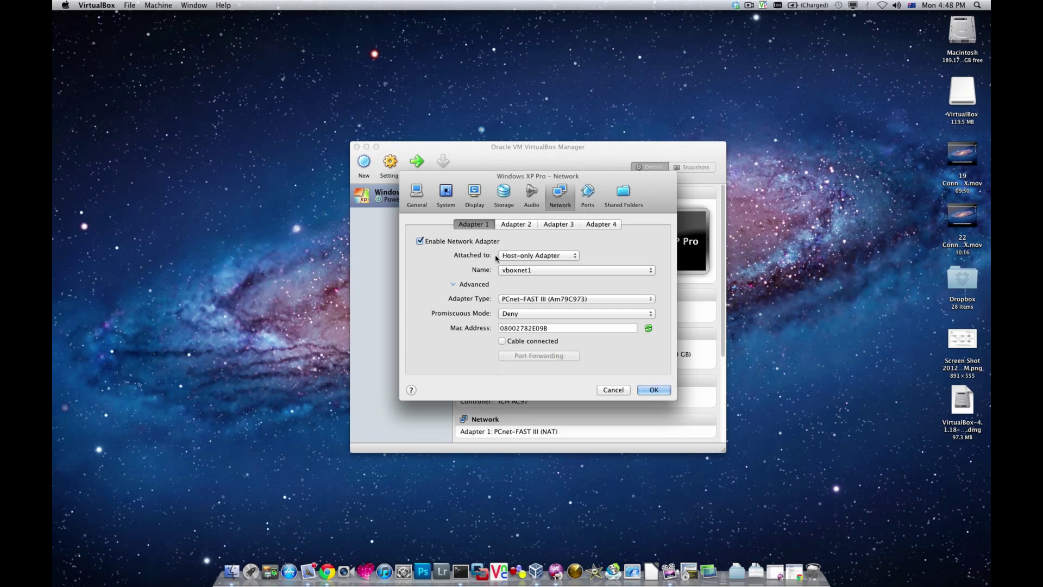
# Step: Enable network Adapter 2 as a Host-only Adapter on vboxnet2, with Cable connected turned off in its advanced options
pyautogui.click(511, 224)
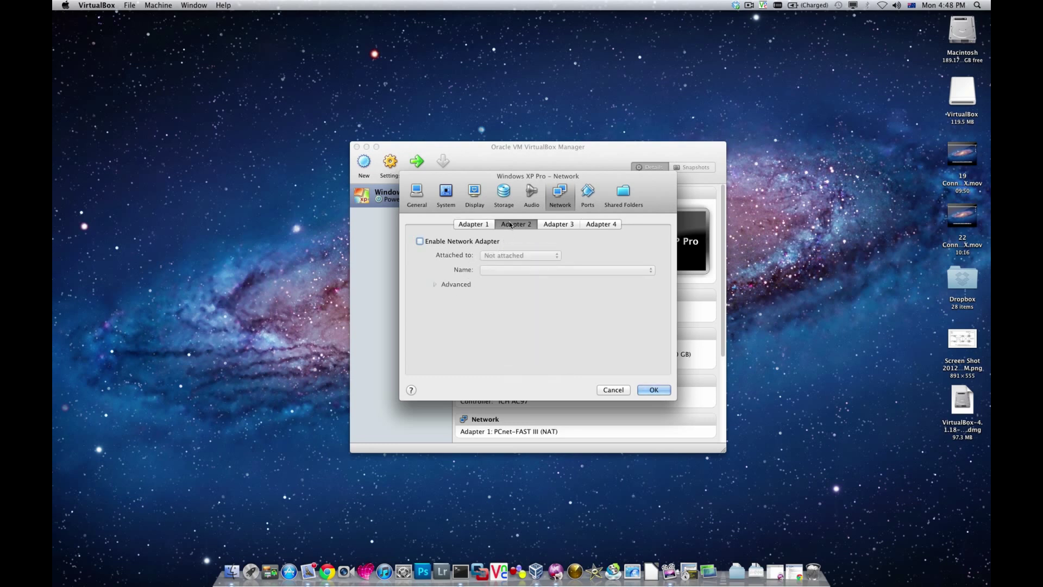
pyautogui.click(454, 242)
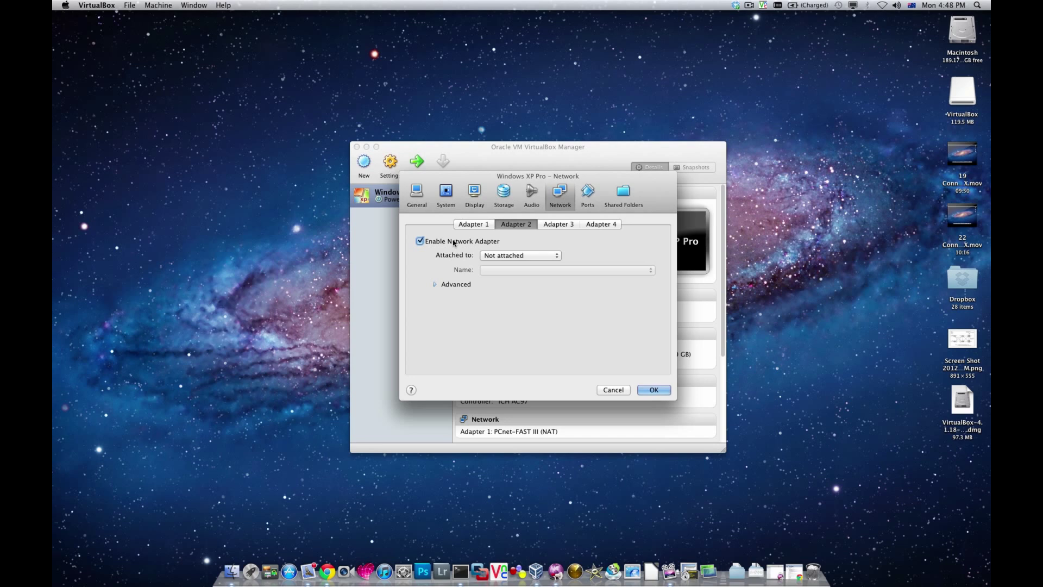
pyautogui.click(515, 256)
pyautogui.click(516, 291)
pyautogui.click(438, 285)
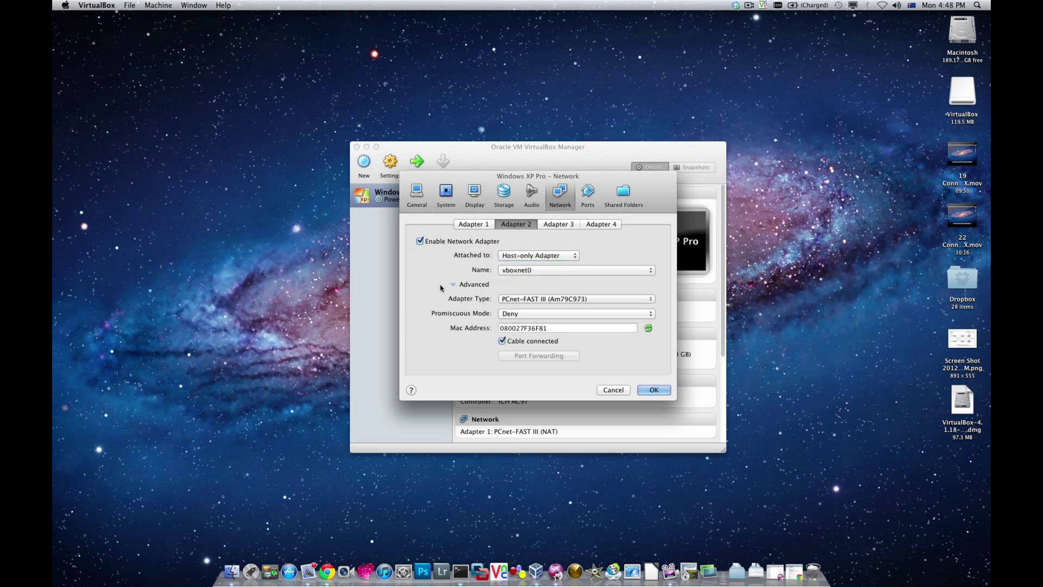
pyautogui.click(518, 270)
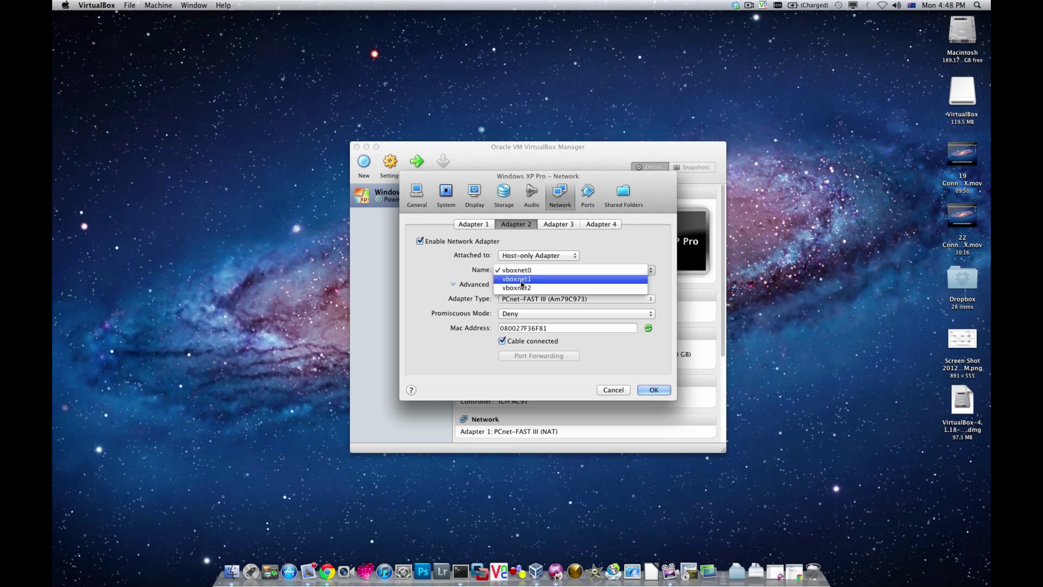
pyautogui.click(521, 288)
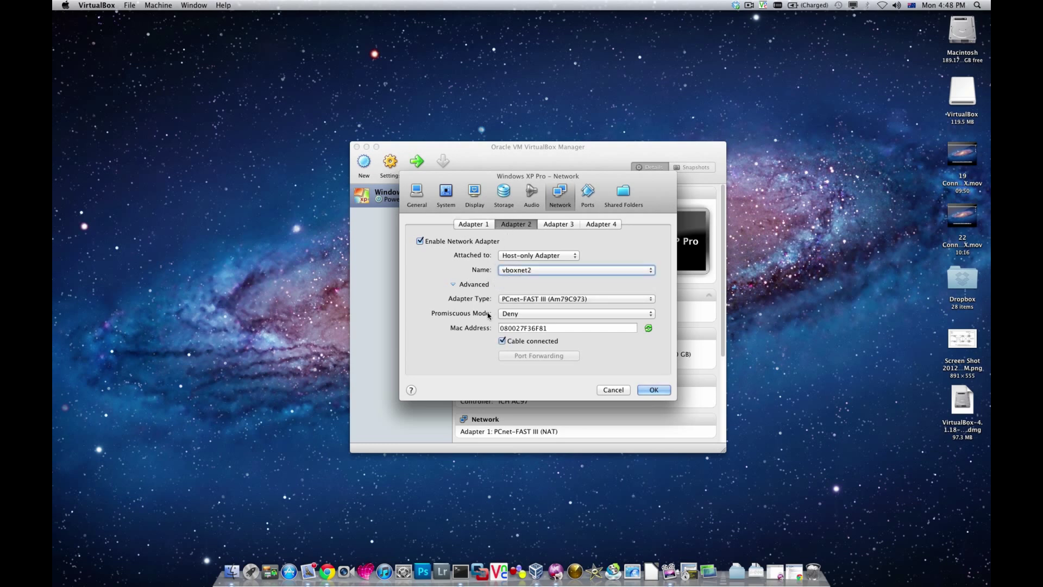
pyautogui.click(502, 340)
# Step: Check the virtual machine's port and shared folder settings and save the configuration
pyautogui.click(586, 195)
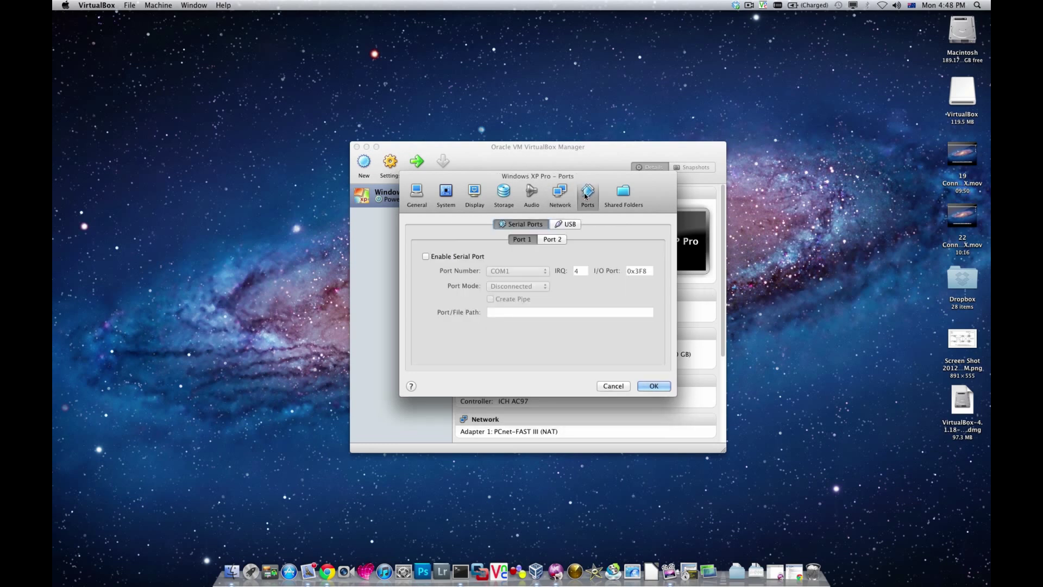
pyautogui.click(619, 195)
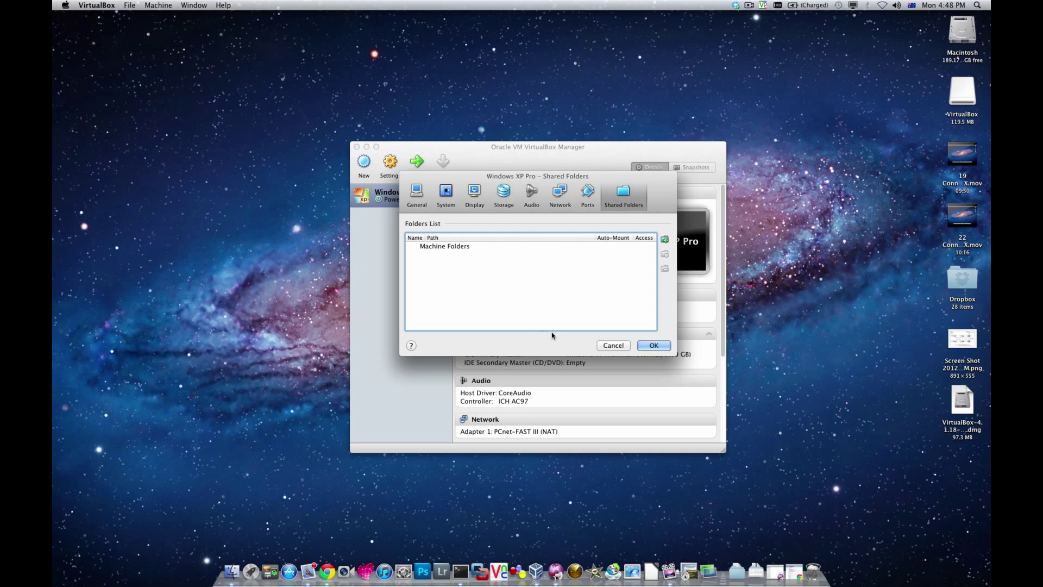
pyautogui.click(653, 345)
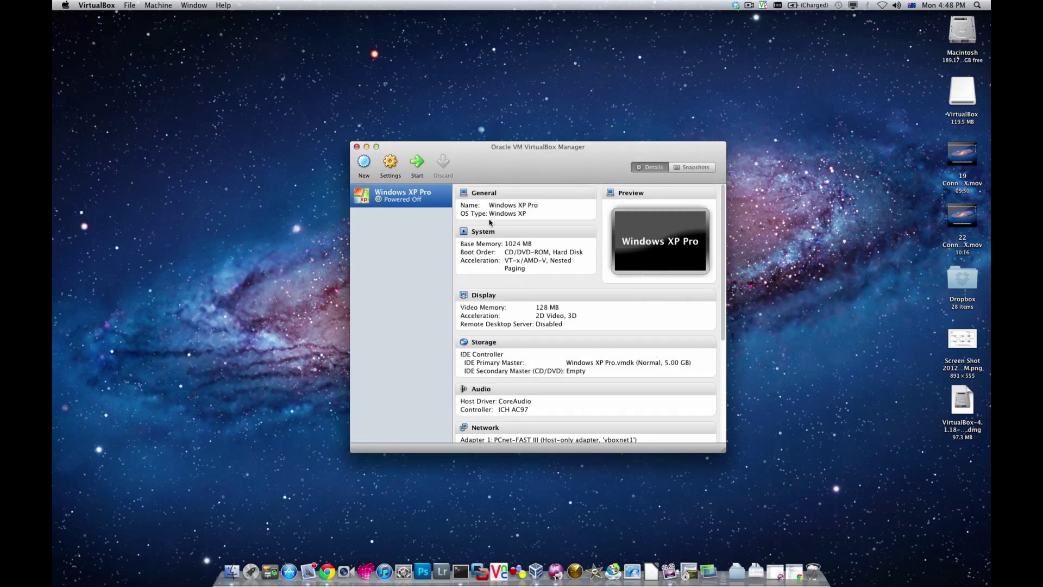
# Step: Start the Windows XP Pro virtual machine and arrange its window beside the VirtualBox Manager, dismissing the guest's security alert
pyautogui.moveTo(571, 157); pyautogui.dragTo(564, 154)
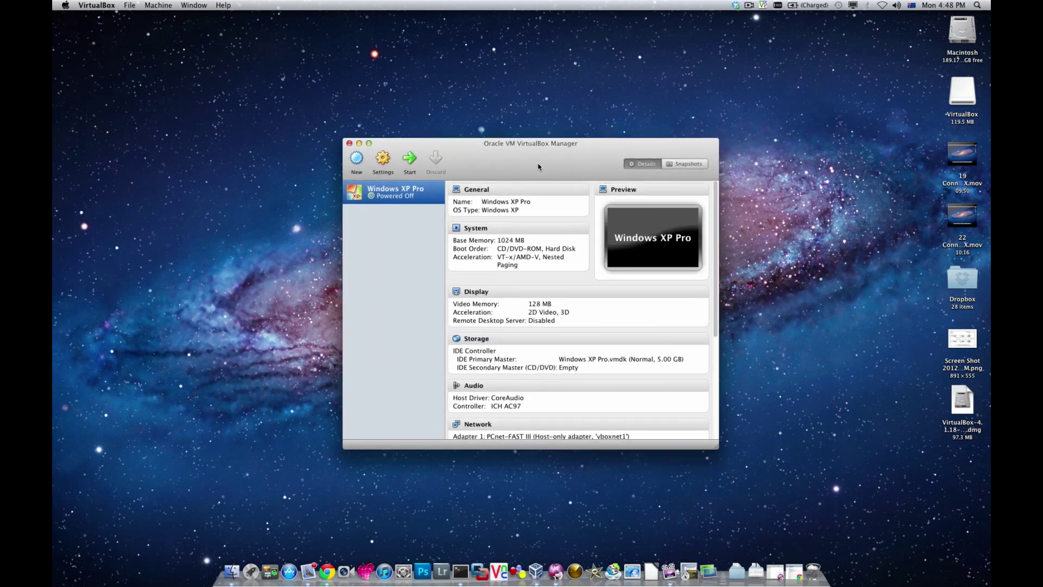
pyautogui.click(410, 159)
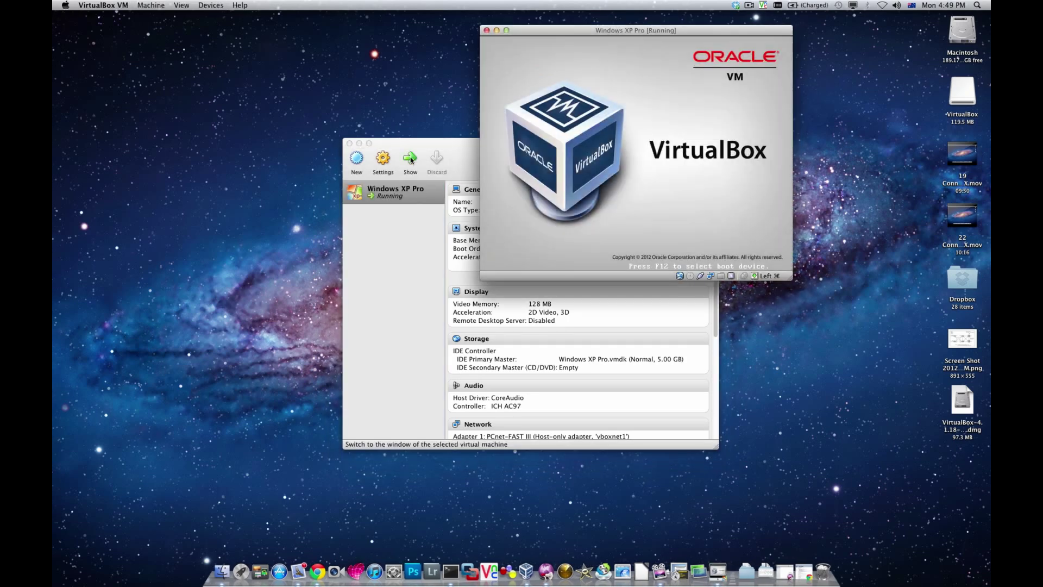
pyautogui.moveTo(450, 144); pyautogui.dragTo(241, 197)
pyautogui.moveTo(603, 36); pyautogui.dragTo(679, 46)
pyautogui.moveTo(351, 194); pyautogui.dragTo(373, 163)
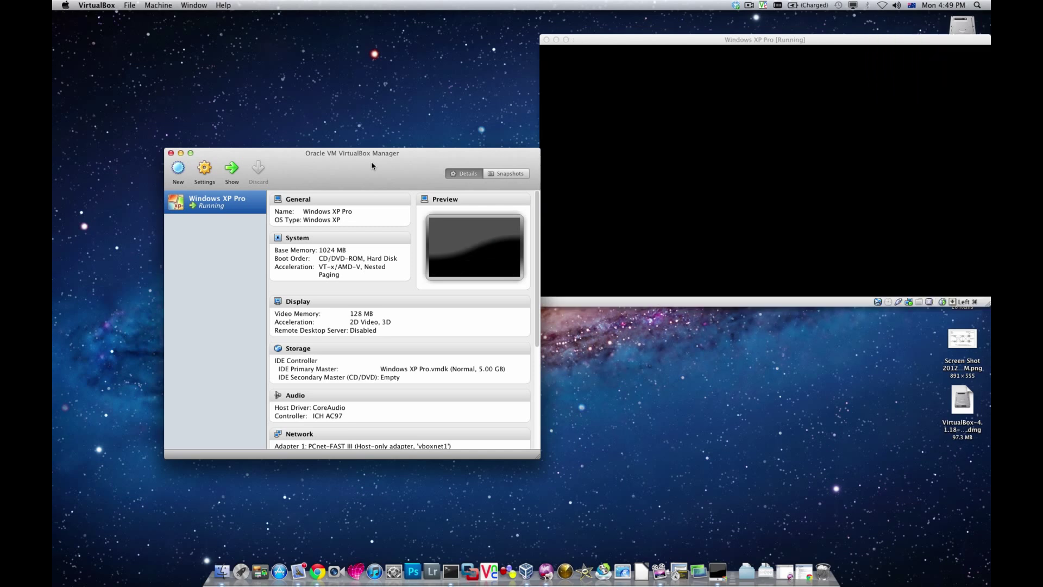
pyautogui.moveTo(879, 43); pyautogui.dragTo(844, 33)
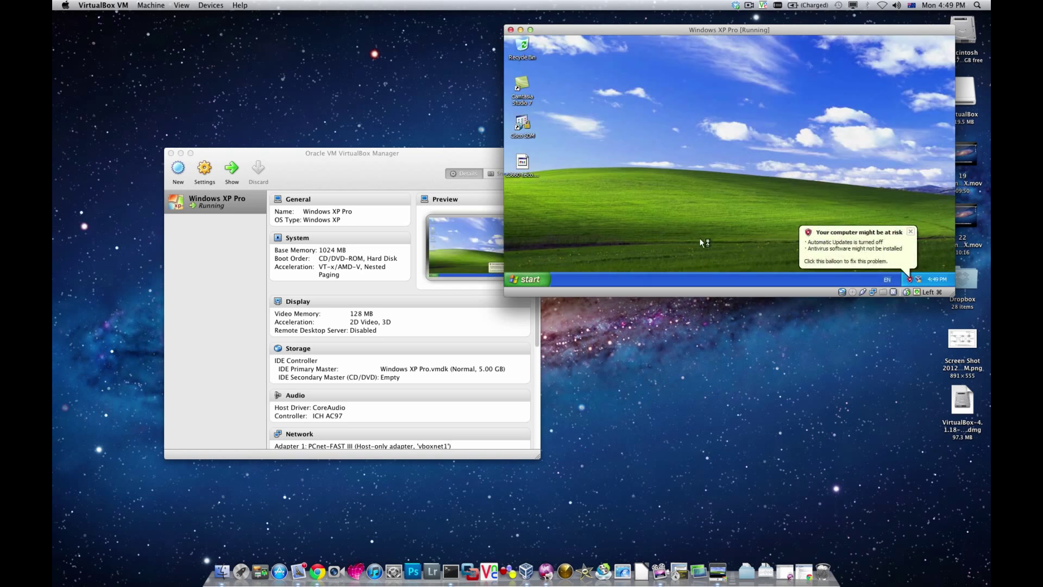
pyautogui.click(910, 232)
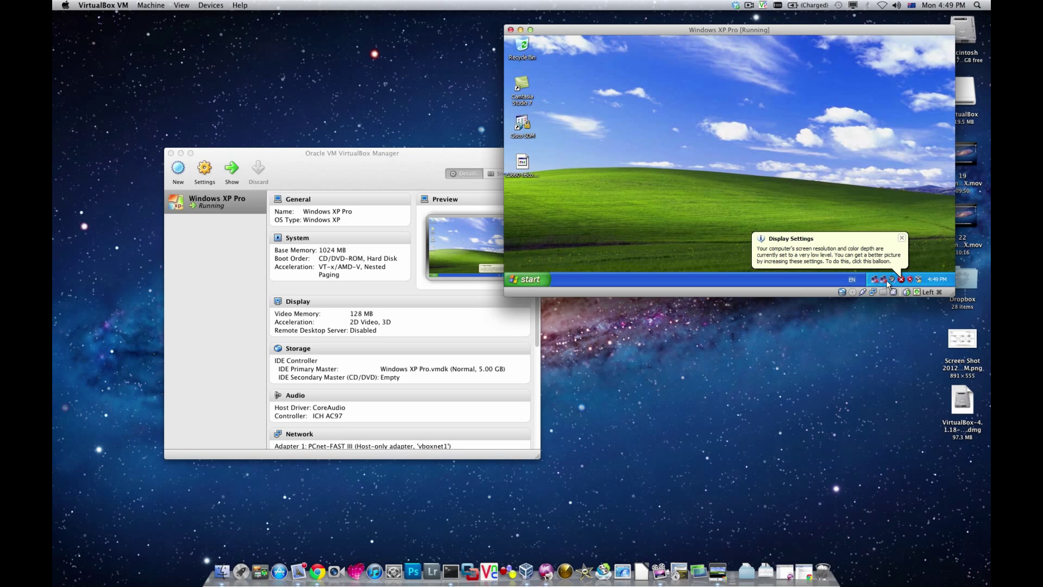
# Step: Review the network settings of the running Windows XP Pro virtual machine
pyautogui.click(234, 207)
pyautogui.click(204, 168)
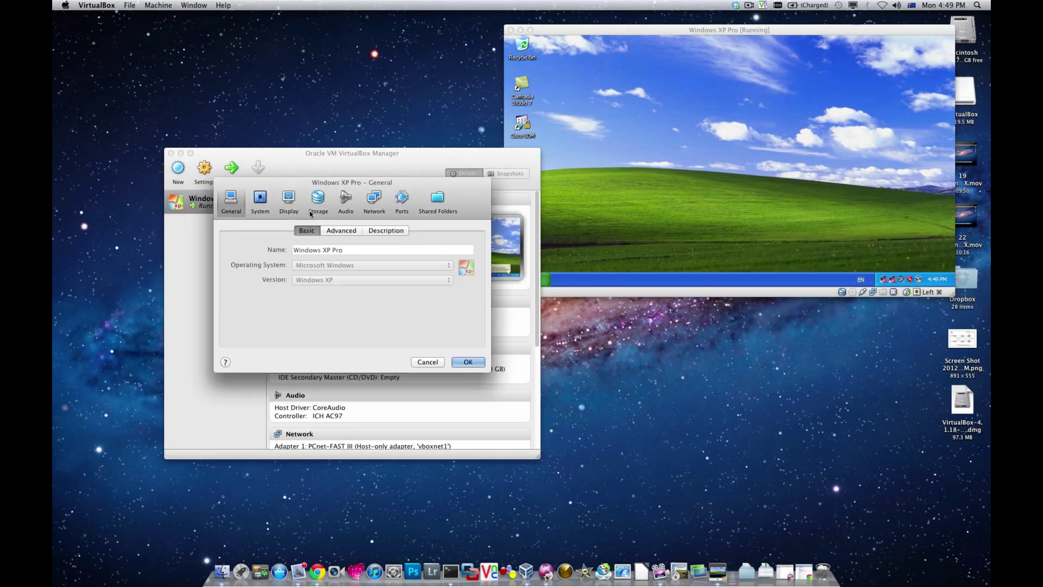
pyautogui.click(379, 206)
pyautogui.click(427, 396)
pyautogui.click(650, 221)
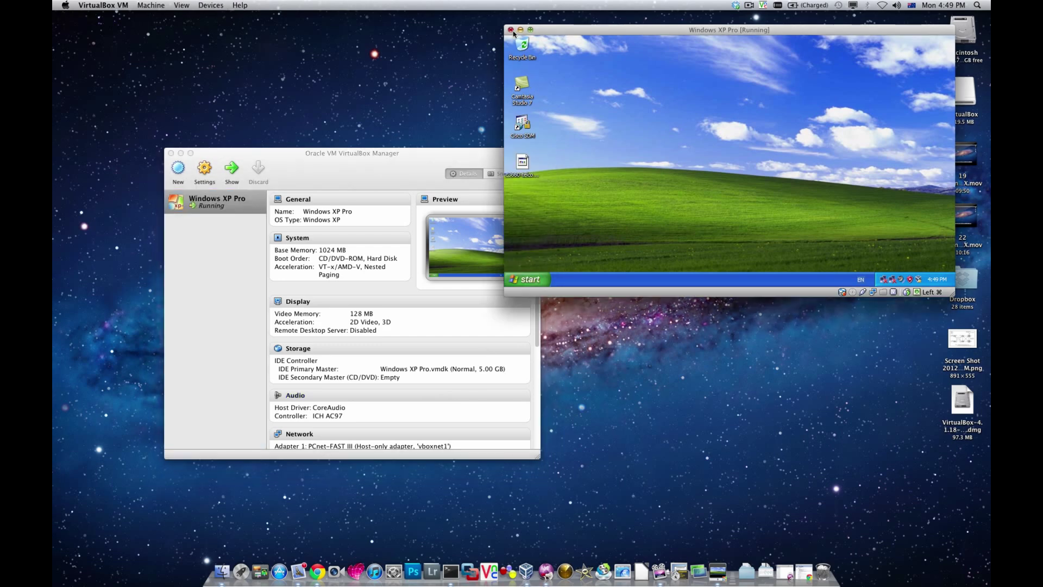
# Step: Shut down Windows XP inside the virtual machine and close the VirtualBox Manager window
pyautogui.click(528, 279)
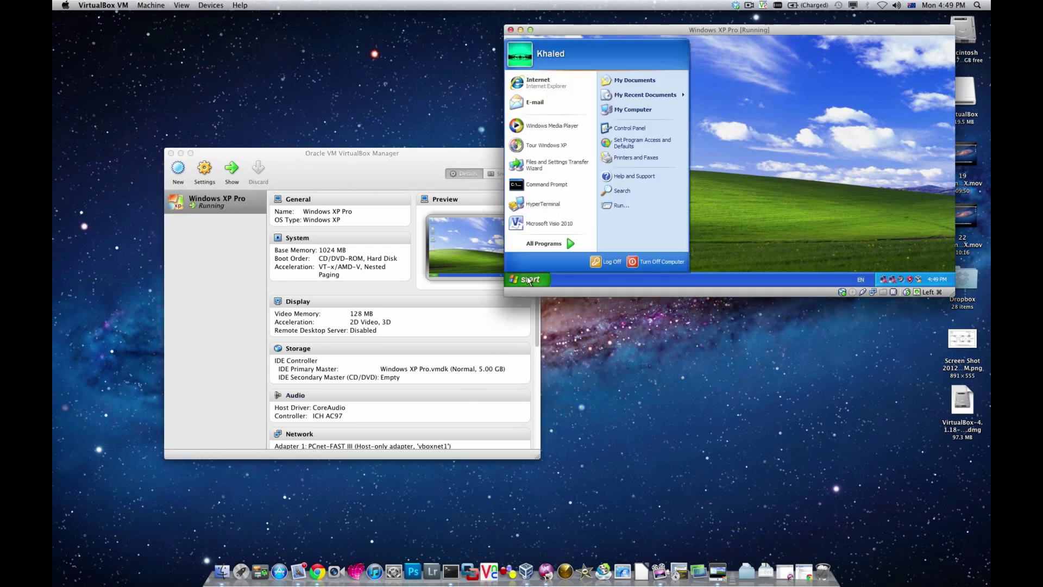
pyautogui.click(643, 263)
pyautogui.click(732, 136)
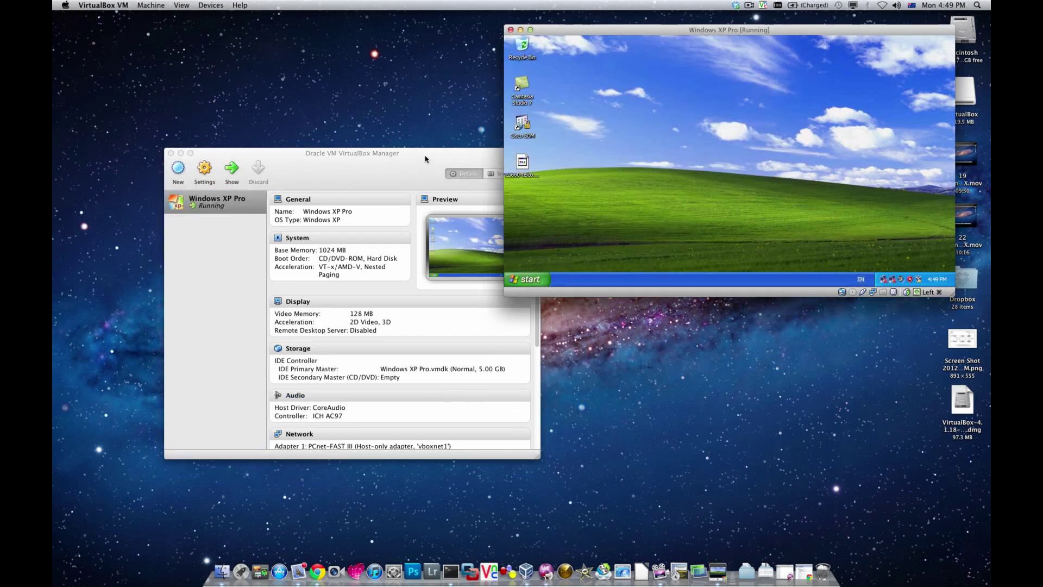
pyautogui.moveTo(414, 167); pyautogui.dragTo(500, 174)
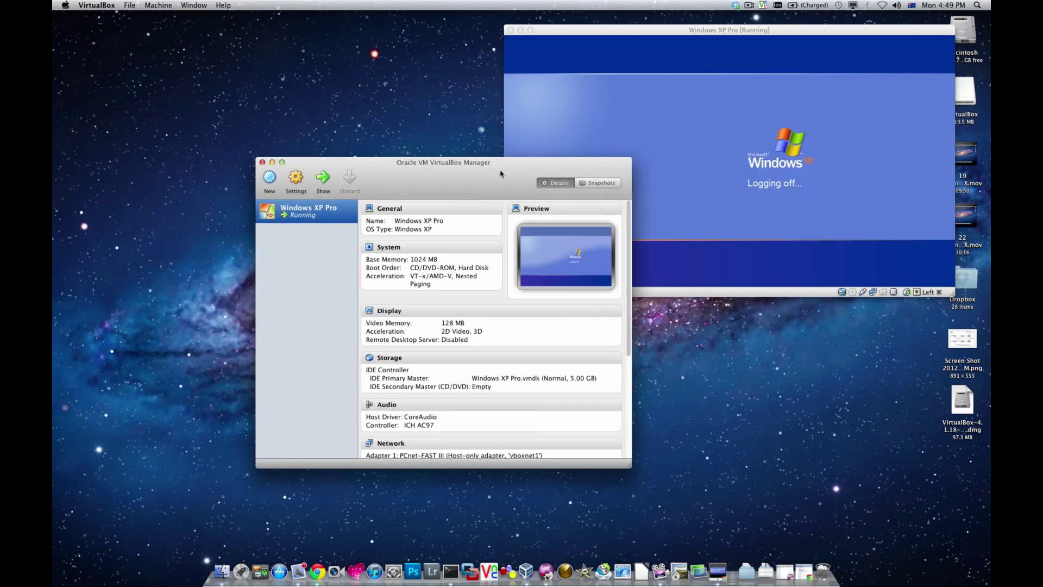
pyautogui.click(262, 162)
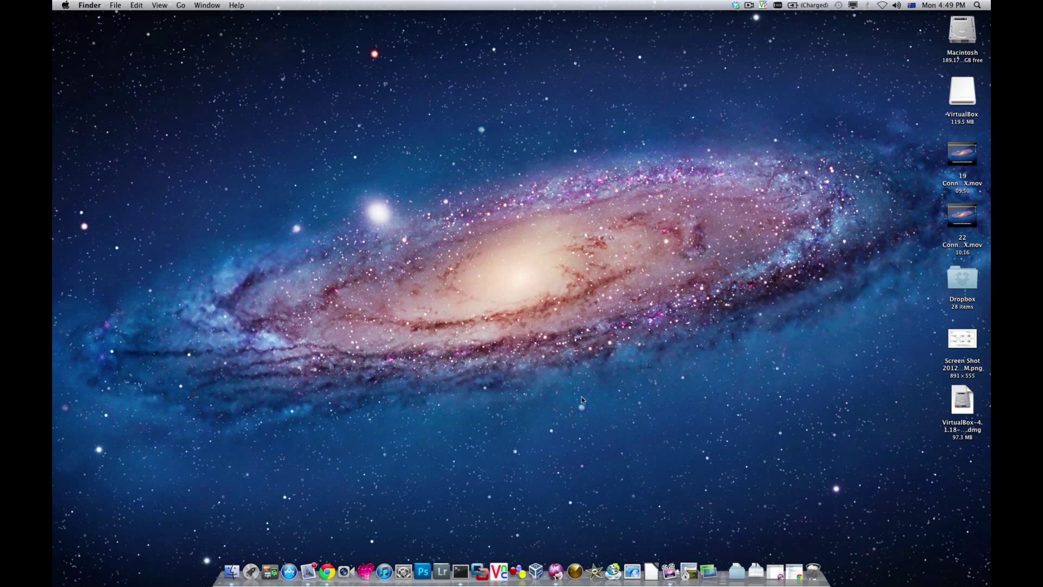
# Step: Launch GNS3 and enlarge its main window until the whole toolbar fits
pyautogui.click(521, 572)
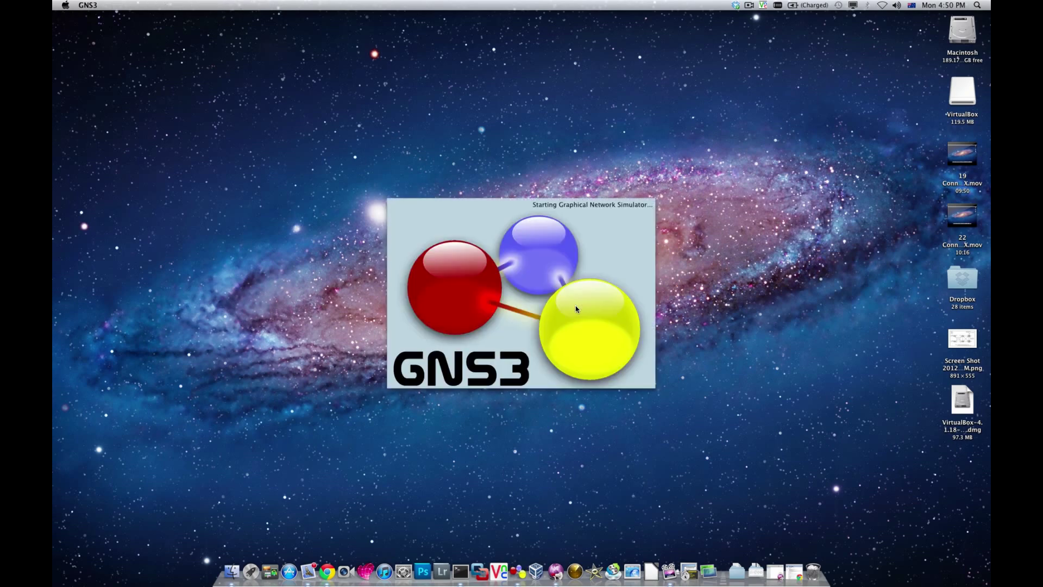
pyautogui.click(637, 259)
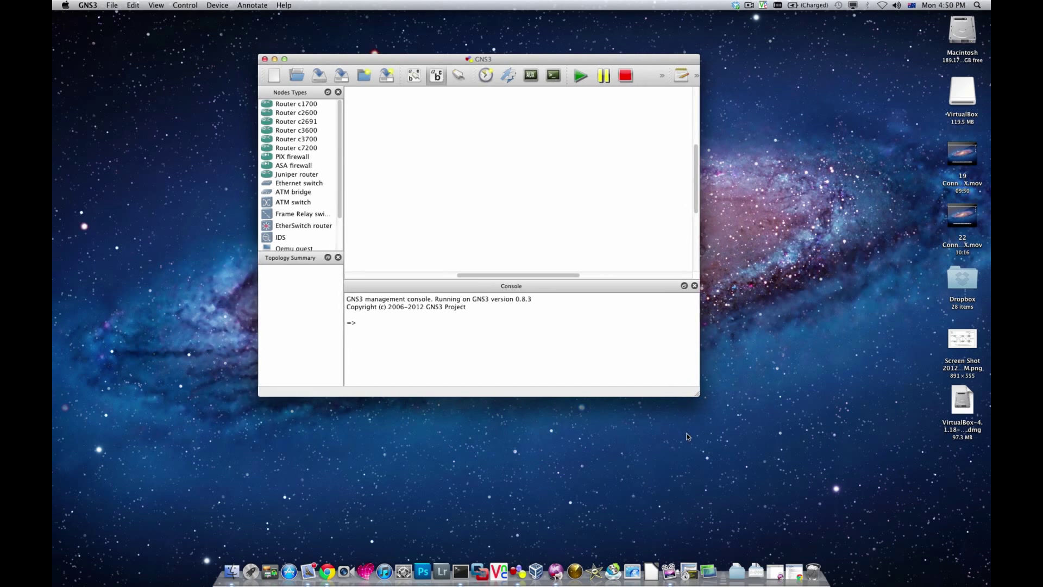
pyautogui.moveTo(698, 393); pyautogui.dragTo(809, 459)
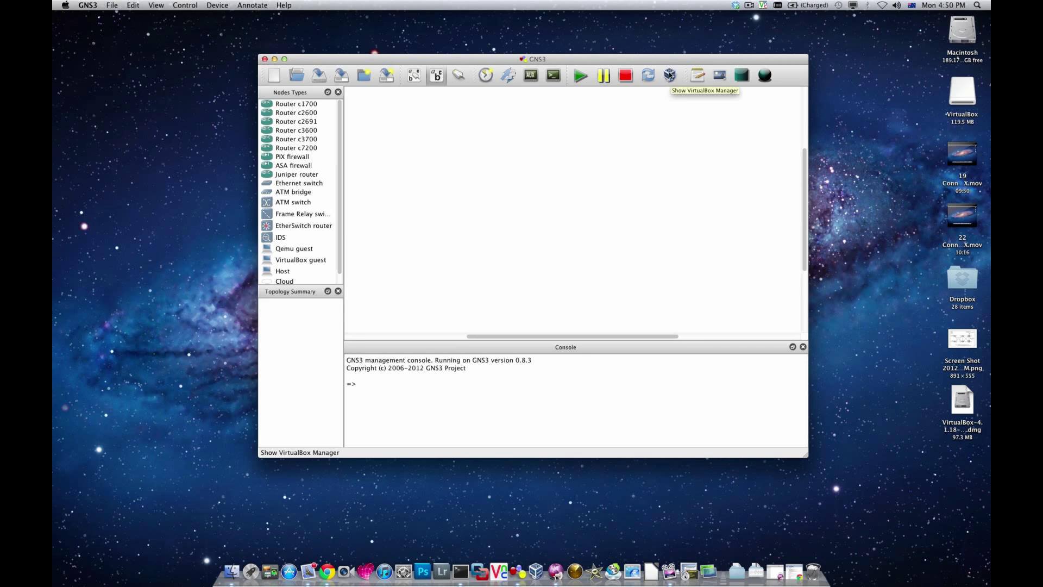
pyautogui.click(100, 5)
pyautogui.moveTo(109, 6)
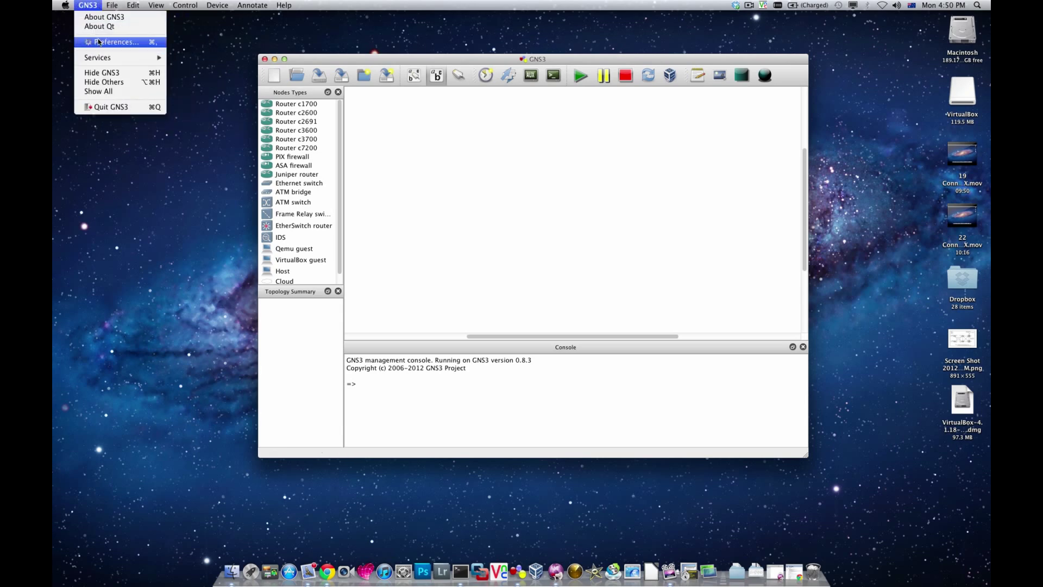
pyautogui.click(99, 42)
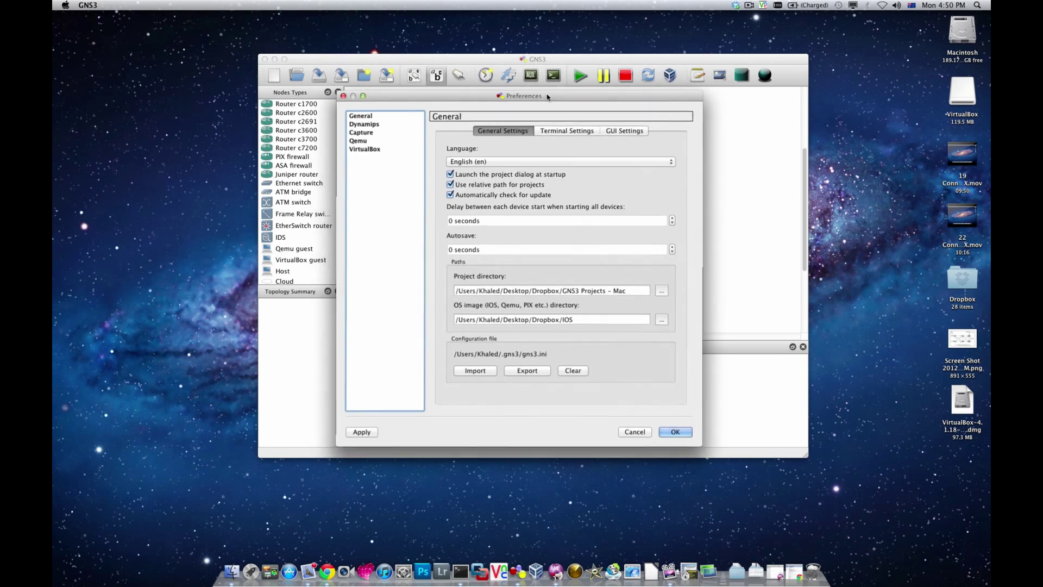
pyautogui.click(378, 150)
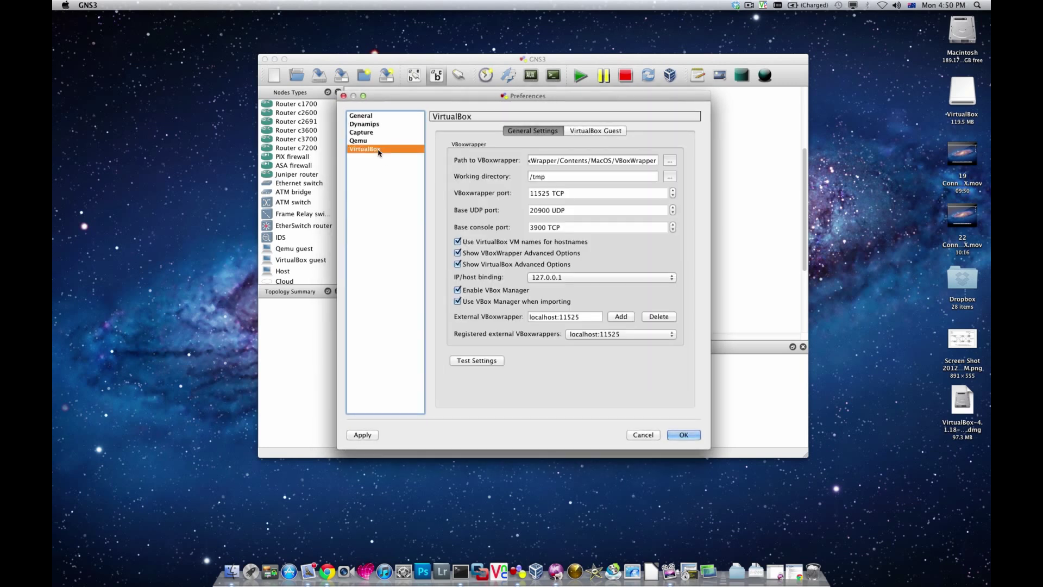
pyautogui.click(79, 4)
pyautogui.click(639, 436)
# Step: Check which GNS3 version is installed in the program's About information
pyautogui.click(87, 5)
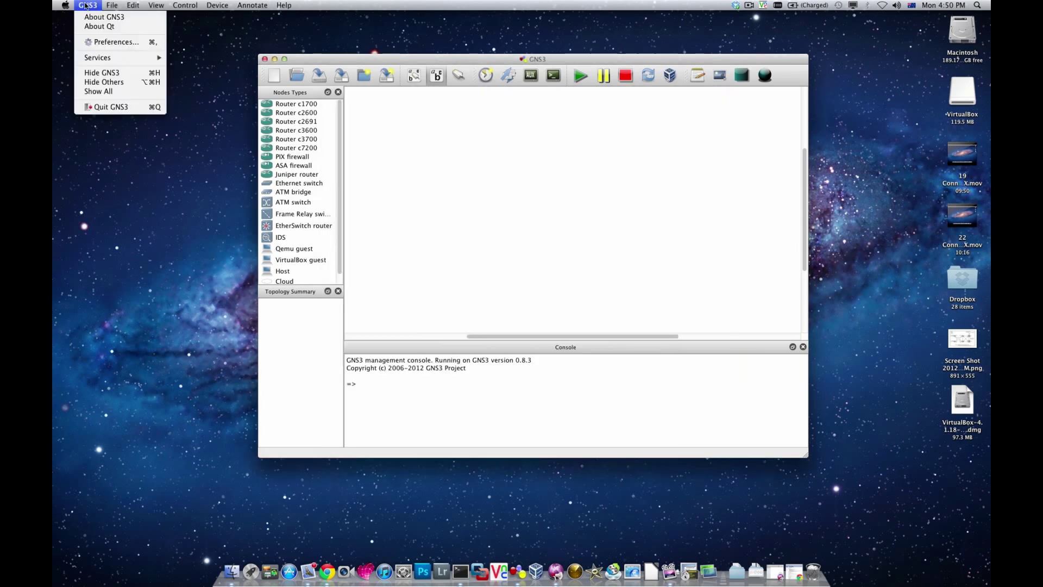
pyautogui.click(104, 17)
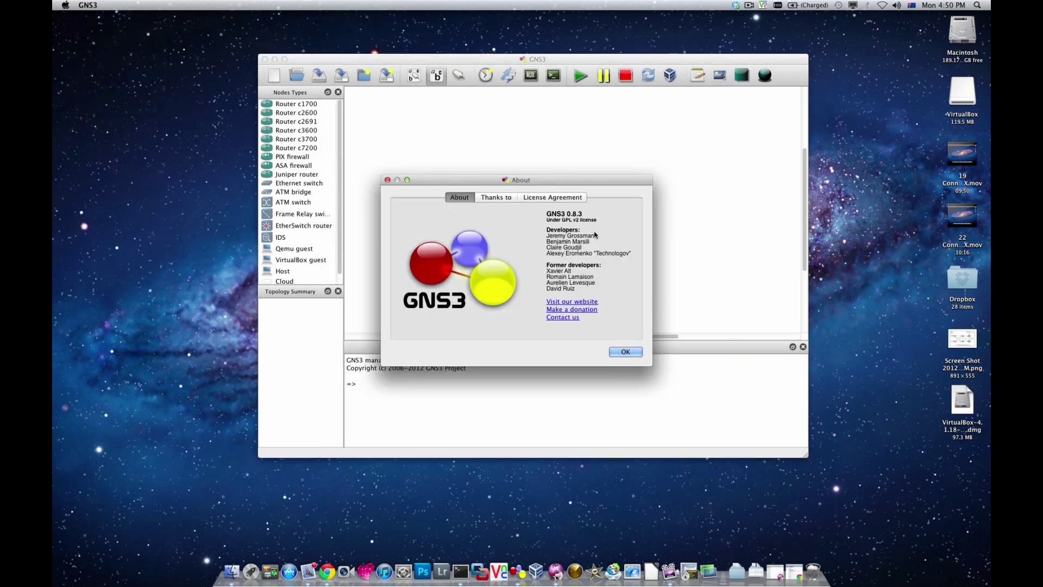
pyautogui.click(625, 352)
# Step: Test the VirtualBox settings in the GNS3 preferences and refresh the VM list for VirtualBox guests
pyautogui.click(87, 5)
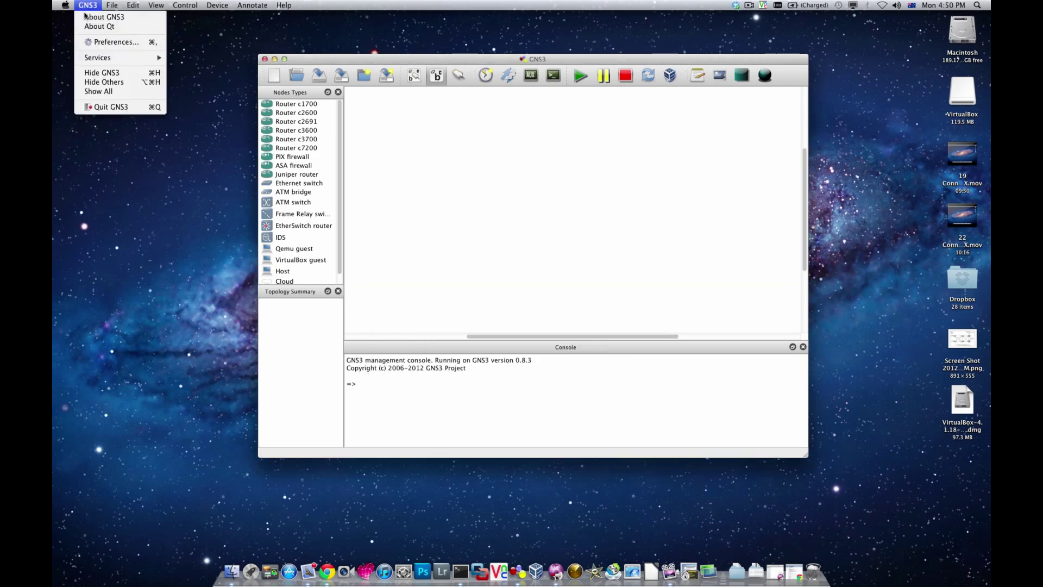
pyautogui.click(91, 43)
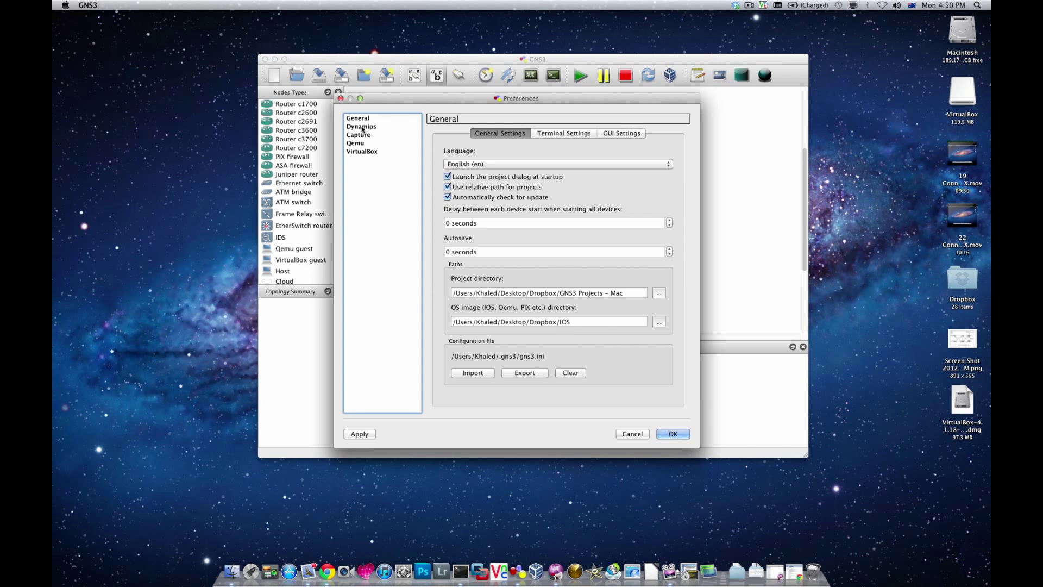
pyautogui.click(362, 152)
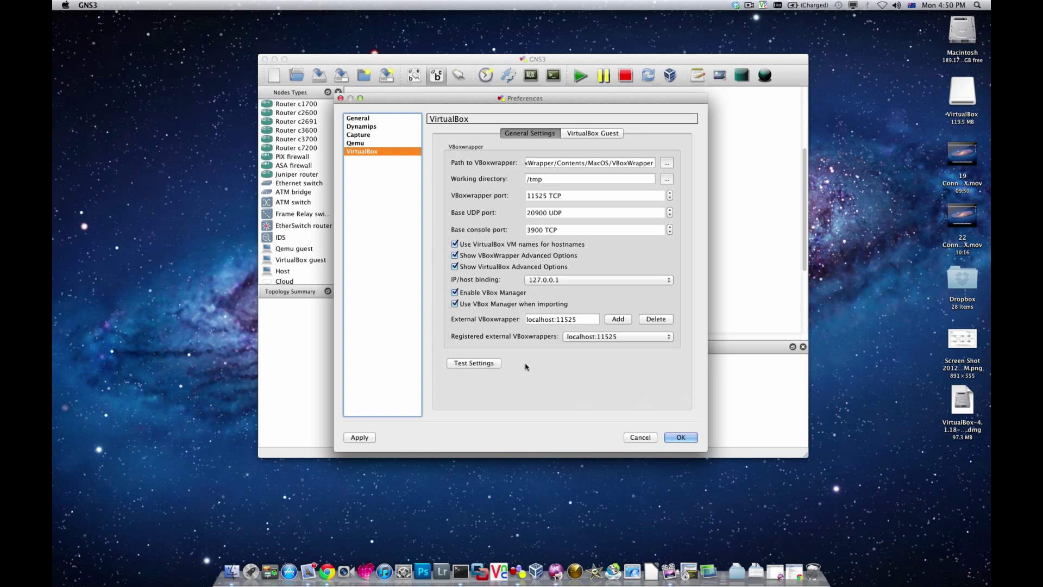
pyautogui.click(468, 365)
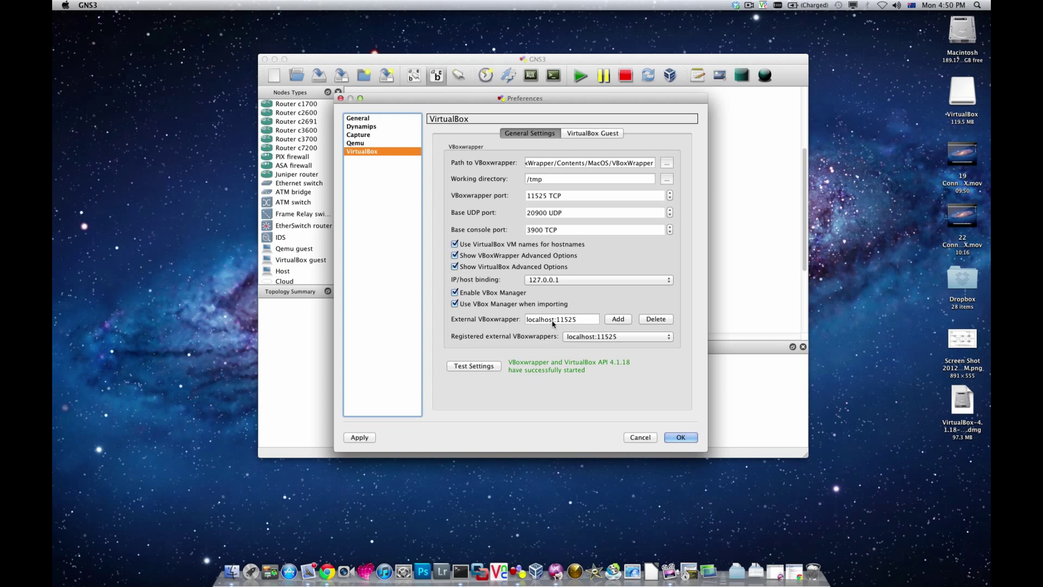
pyautogui.click(586, 134)
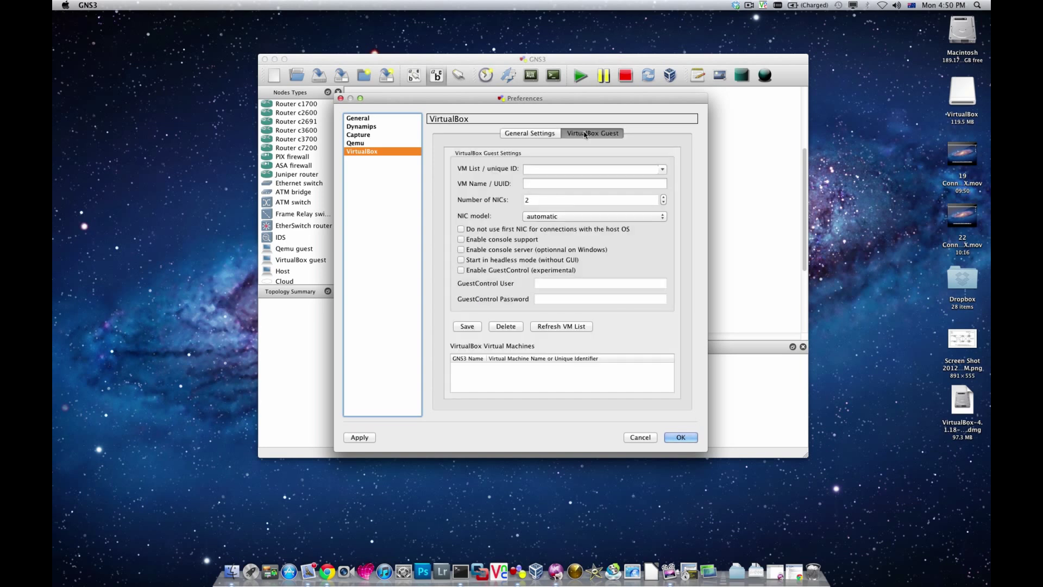
pyautogui.click(550, 327)
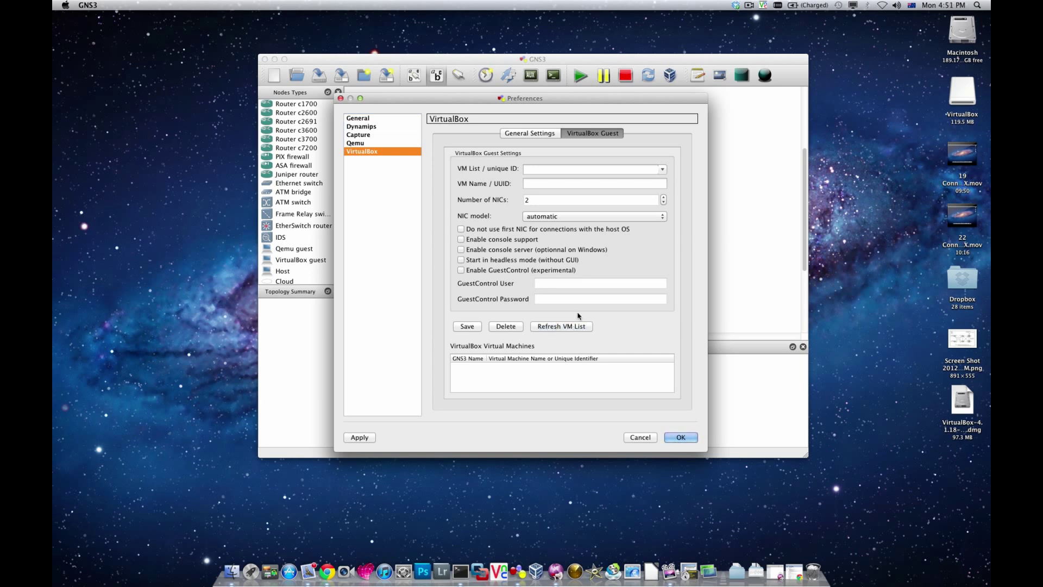
# Step: Save the Windows XP Pro virtual machine as a VirtualBox guest and confirm the preferences
pyautogui.click(663, 171)
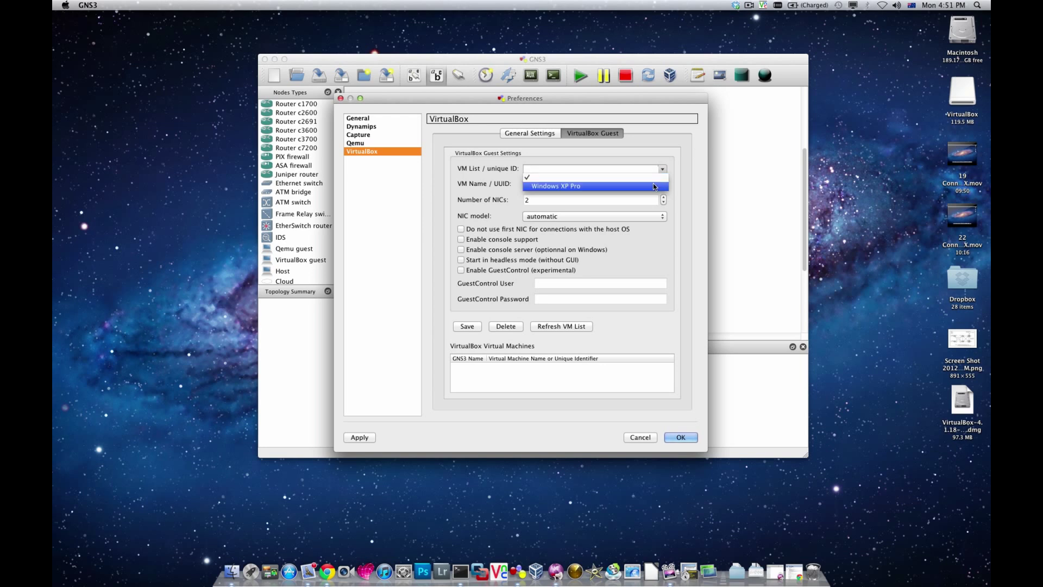
pyautogui.click(653, 186)
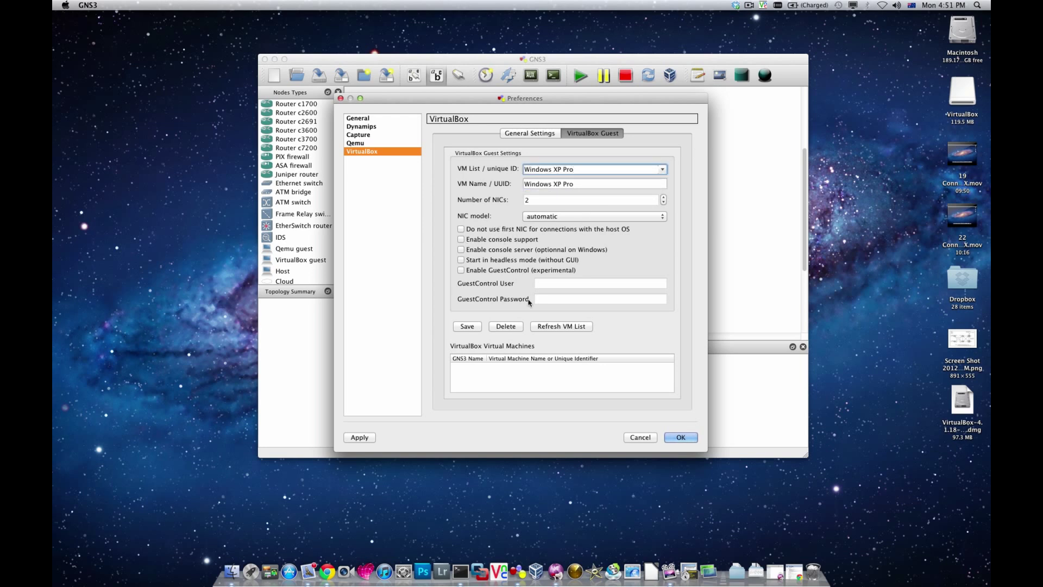
pyautogui.click(465, 327)
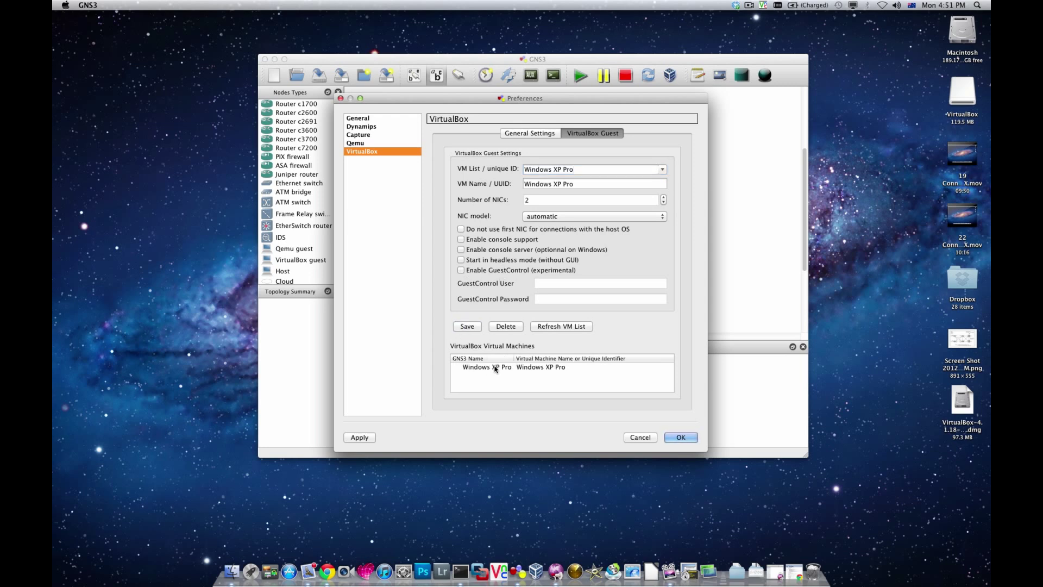
pyautogui.click(678, 437)
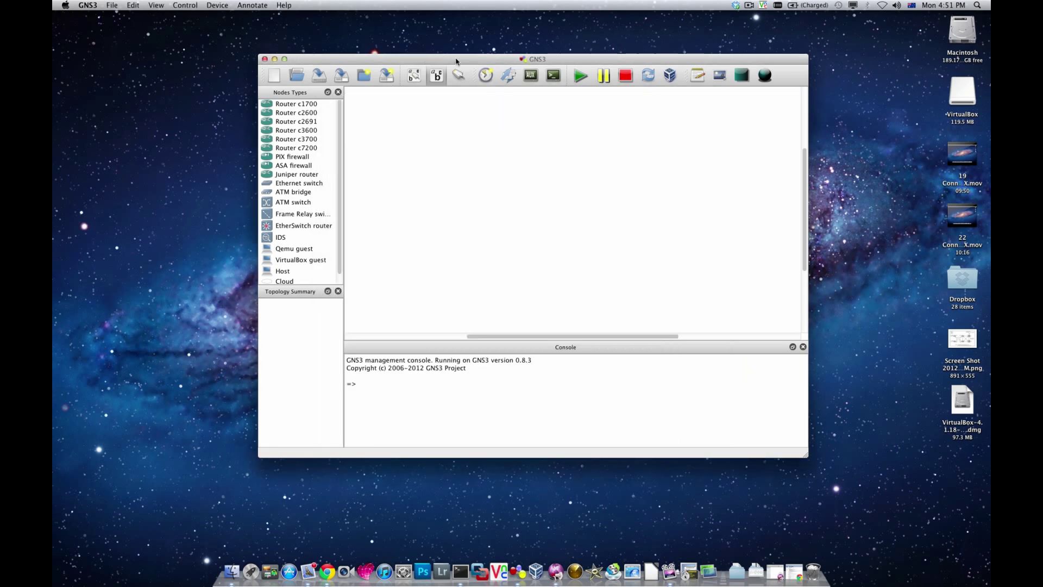
# Step: Add a c3600 router to the empty topology and position it on one side of the workspace
pyautogui.moveTo(457, 60); pyautogui.dragTo(406, 51)
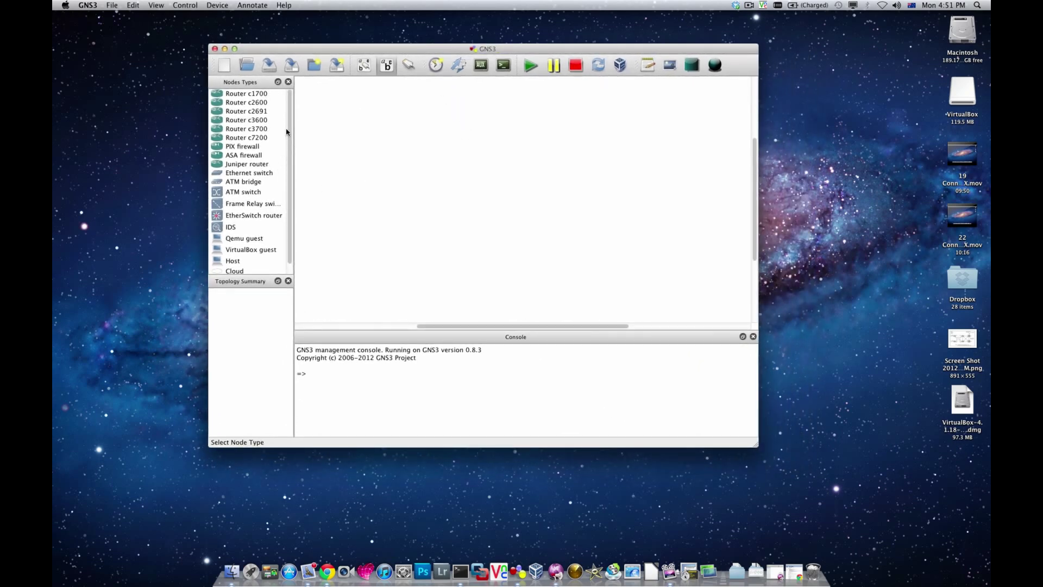
pyautogui.scroll(-1, 284, 156)
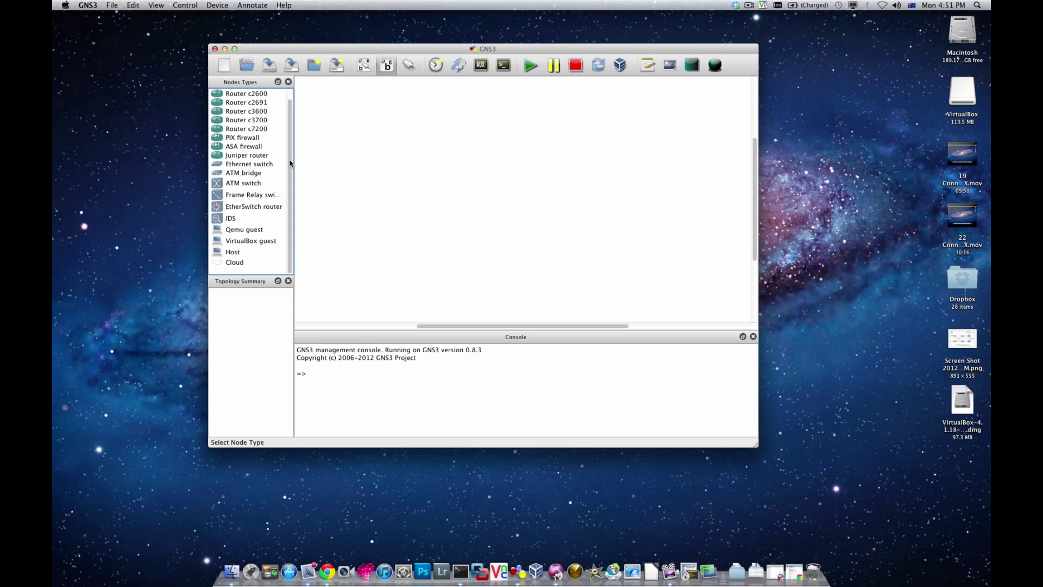
pyautogui.scroll(1, 289, 147)
pyautogui.moveTo(253, 121); pyautogui.dragTo(391, 186)
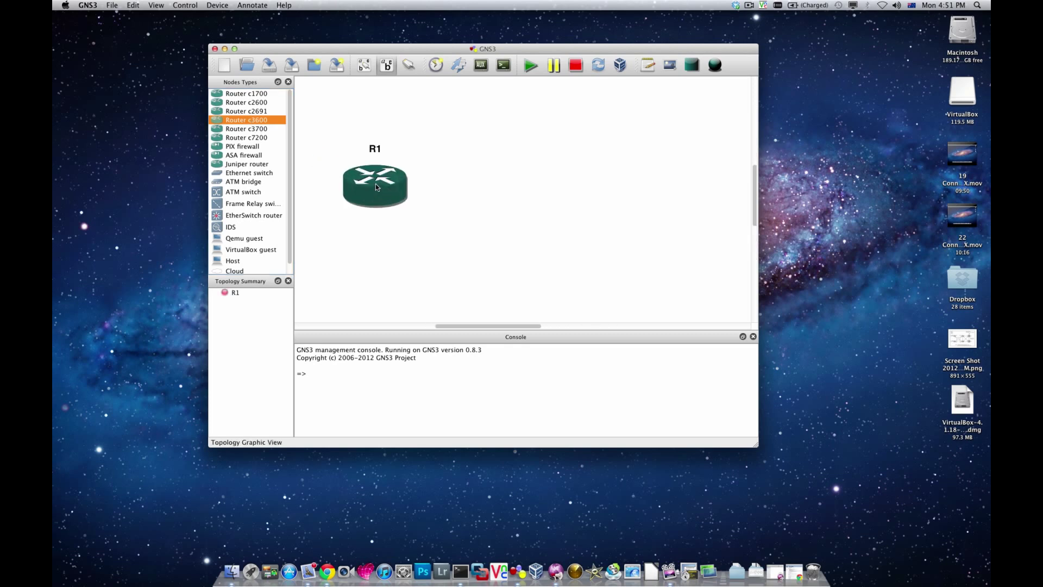
pyautogui.moveTo(391, 191); pyautogui.dragTo(383, 197)
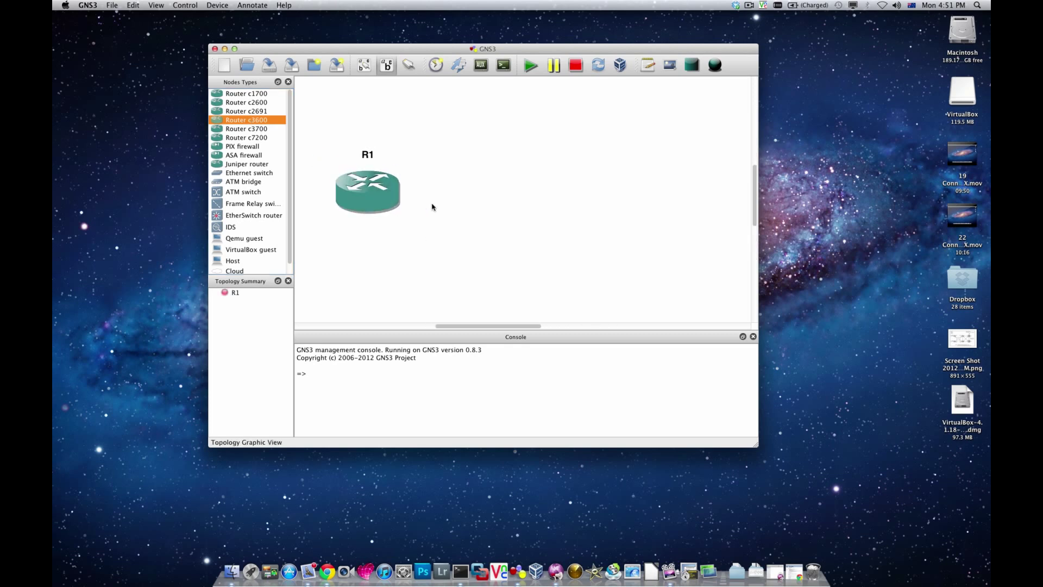
# Step: Add the Windows XP Pro VirtualBox guest to the topology, level with router R1
pyautogui.scroll(-1, 290, 155)
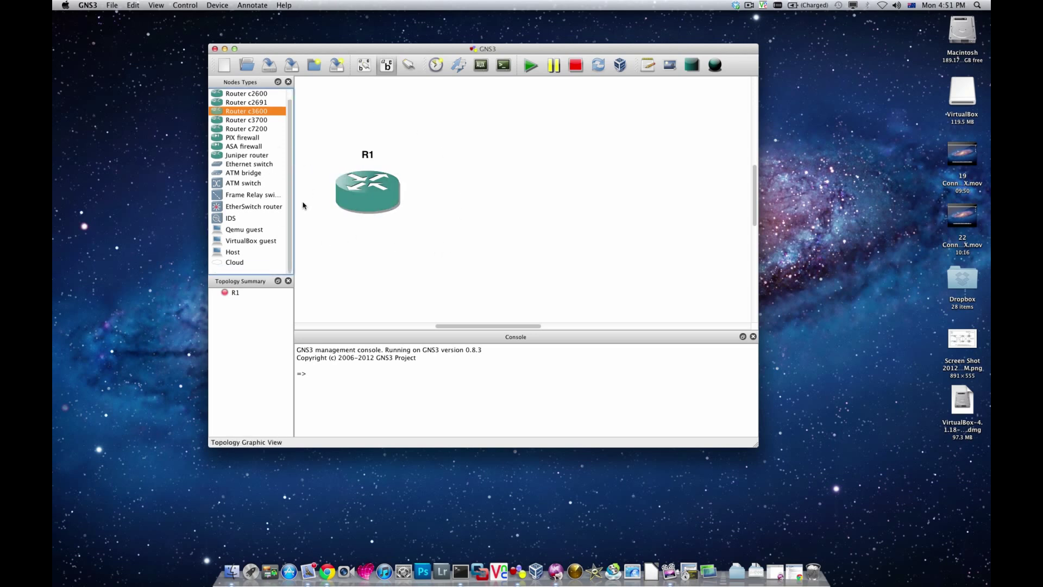
pyautogui.click(241, 253)
pyautogui.click(242, 243)
pyautogui.moveTo(242, 243); pyautogui.dragTo(605, 199)
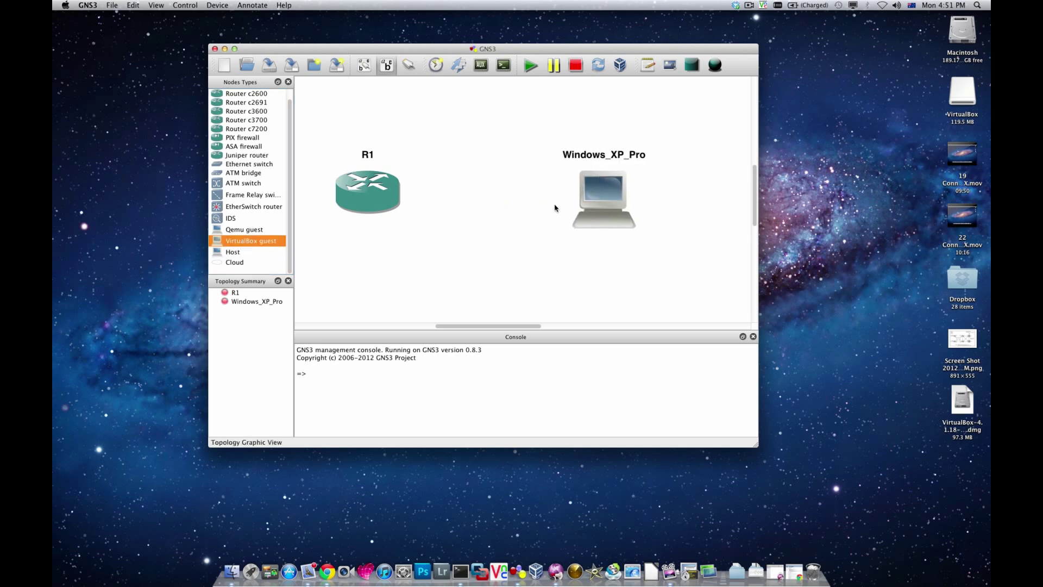
# Step: Link R1's f0/0 interface to e2 on the Windows XP guest and align the guest so the link runs level
pyautogui.click(409, 65)
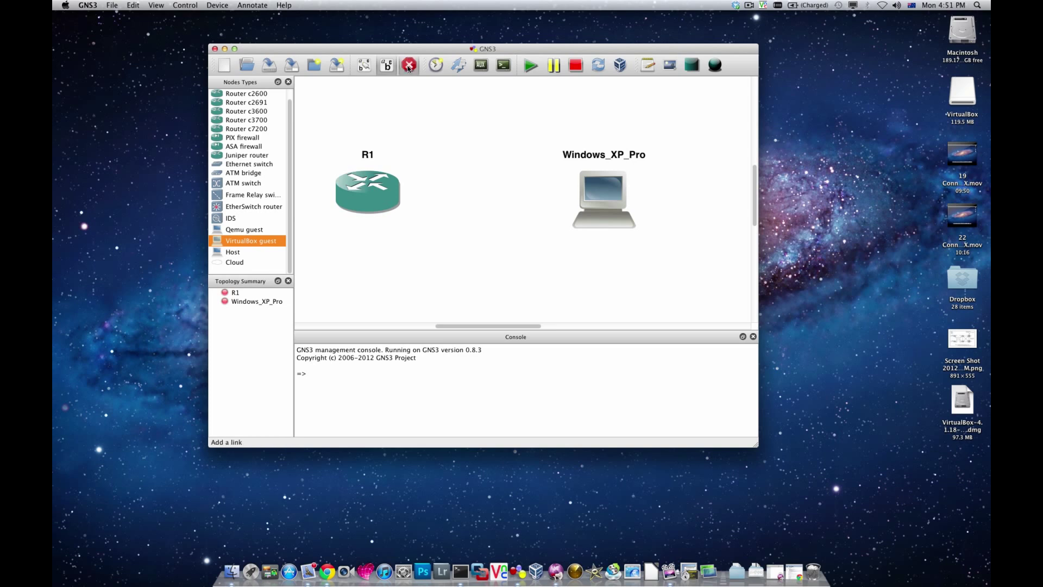
pyautogui.click(388, 193)
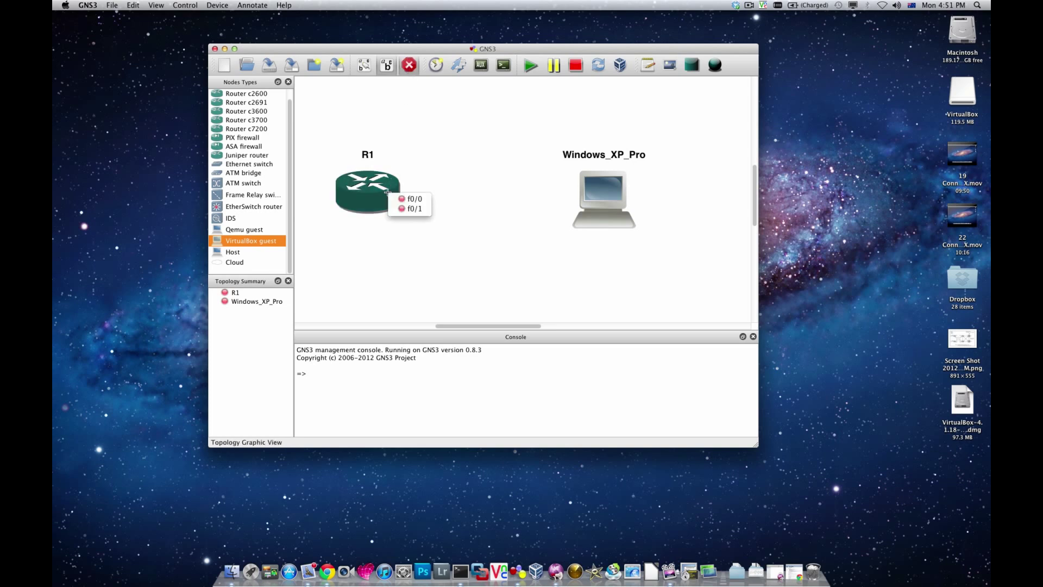
pyautogui.click(417, 201)
pyautogui.click(604, 192)
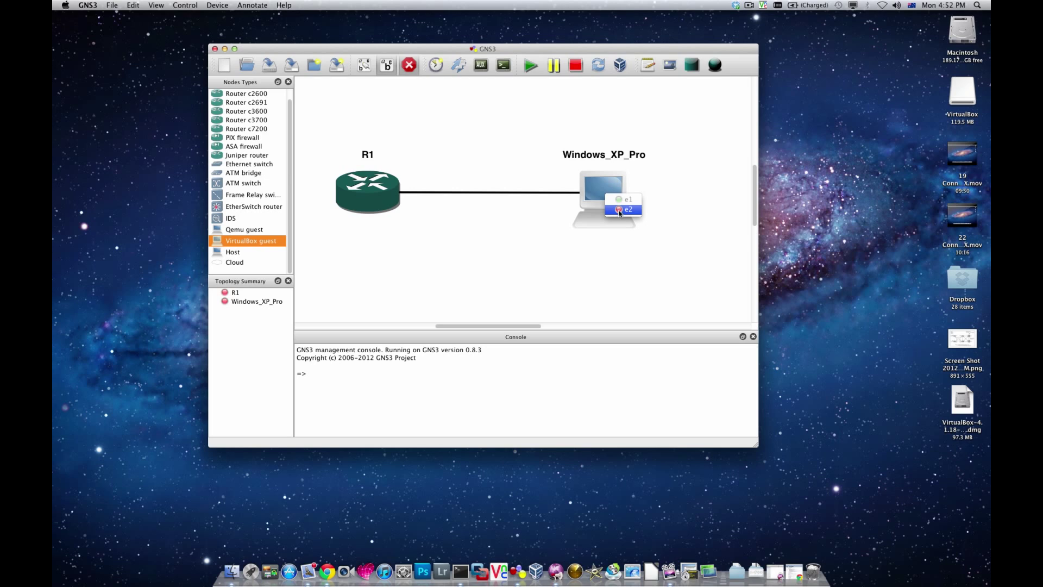
pyautogui.click(620, 210)
pyautogui.click(622, 210)
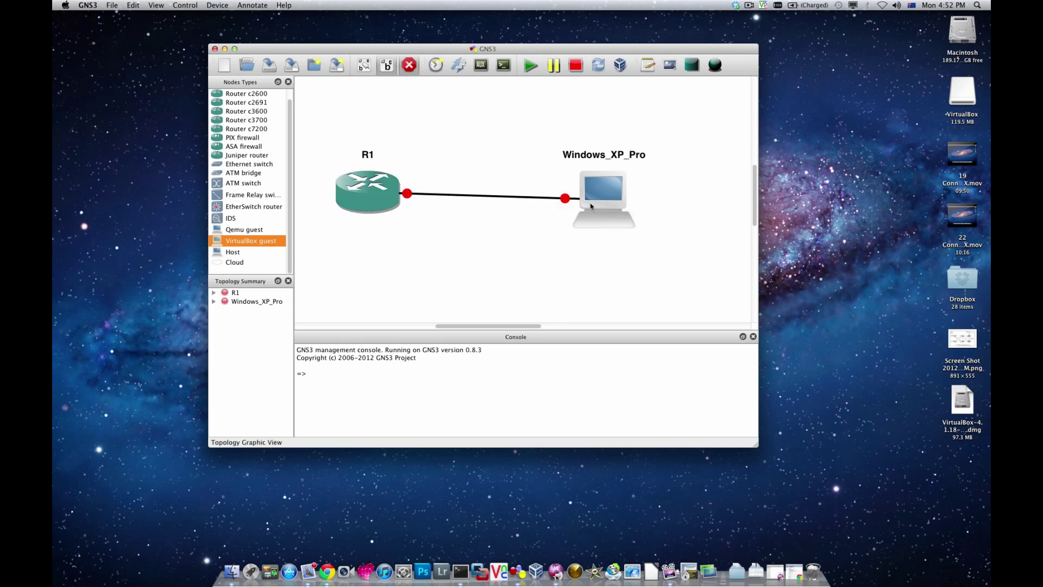
pyautogui.click(406, 67)
pyautogui.moveTo(594, 200); pyautogui.dragTo(594, 194)
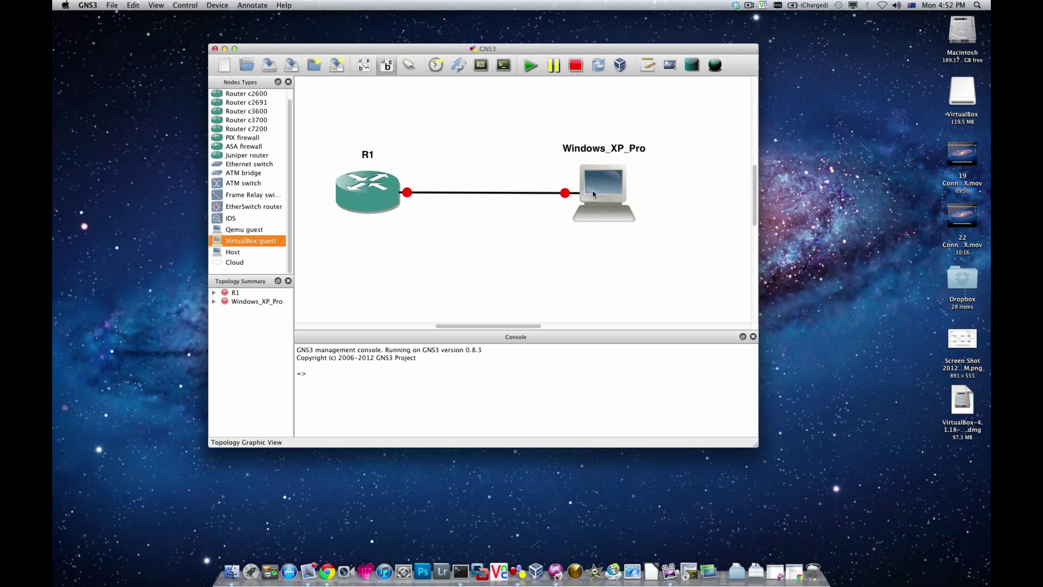
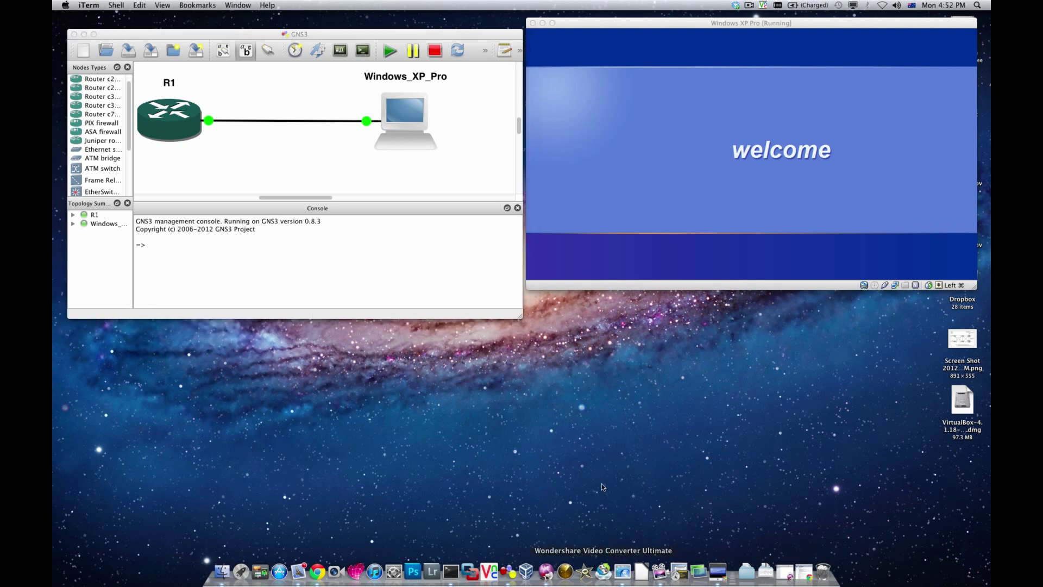
# Step: Shorten the GNS3 window and open R1's console session in iTerm
pyautogui.moveTo(515, 317); pyautogui.dragTo(506, 290)
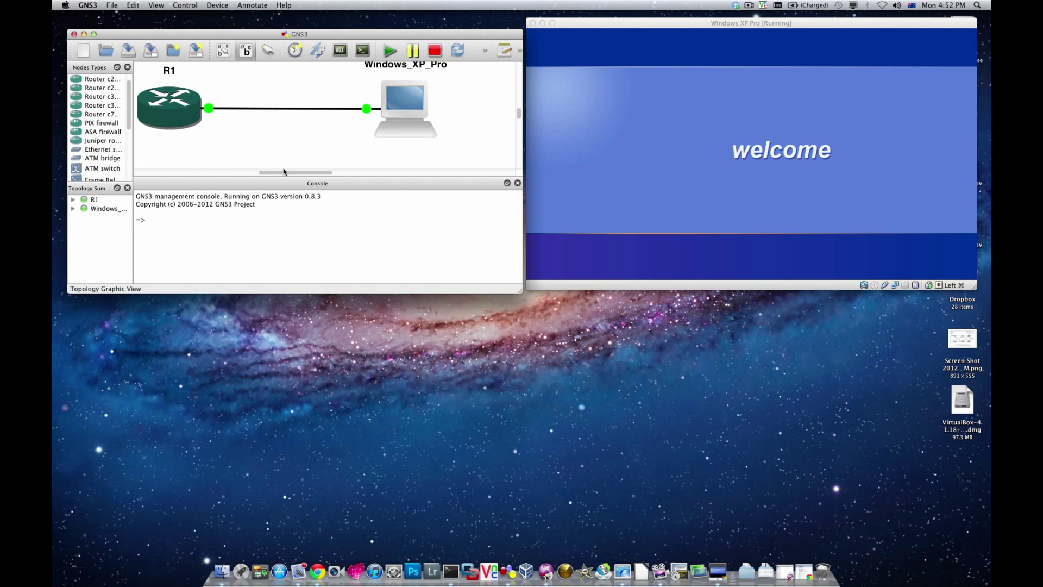
pyautogui.hscroll(-2, 284, 173)
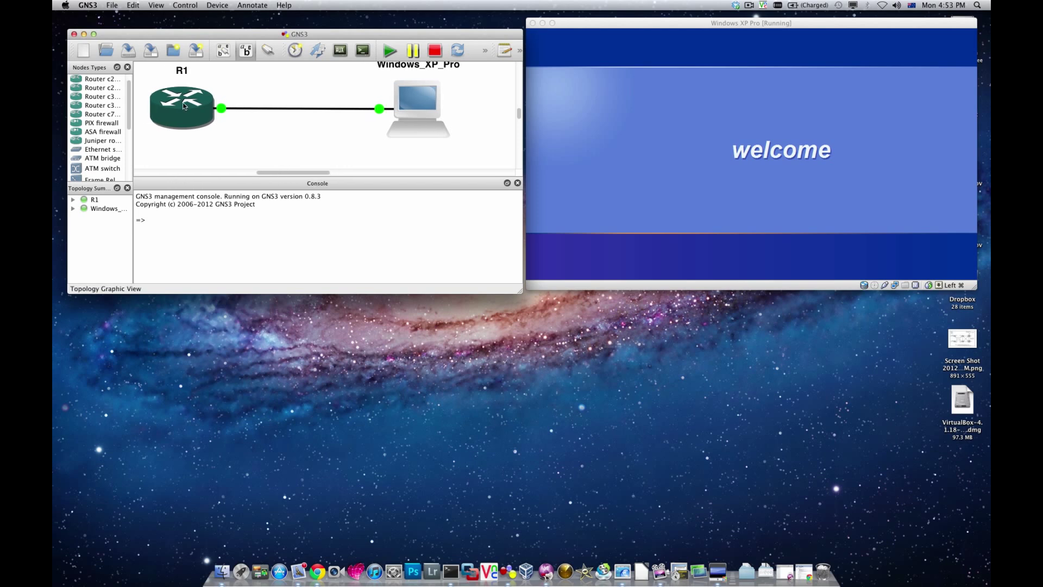
pyautogui.click(622, 570)
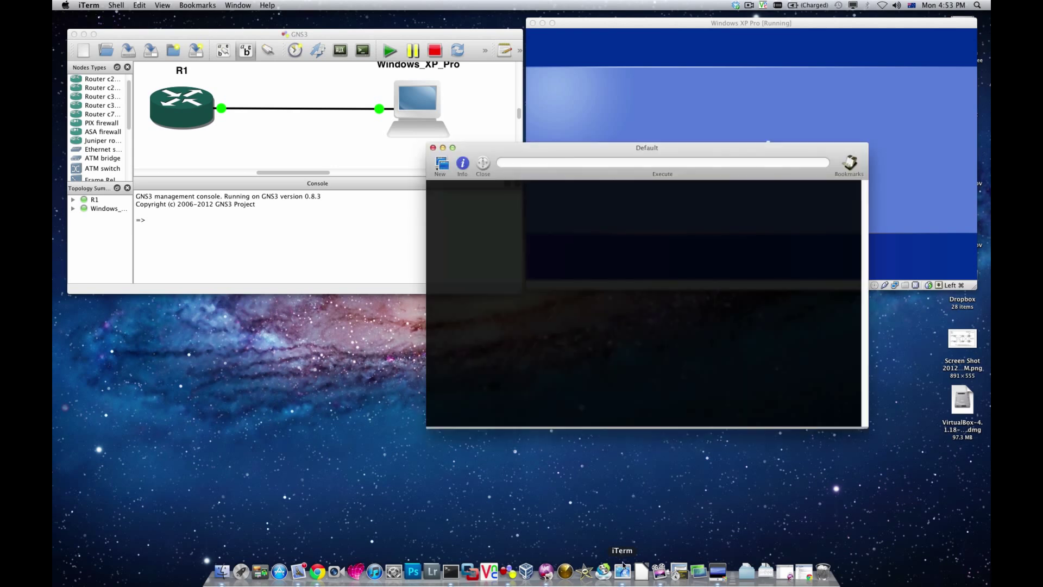
pyautogui.doubleClick(189, 112)
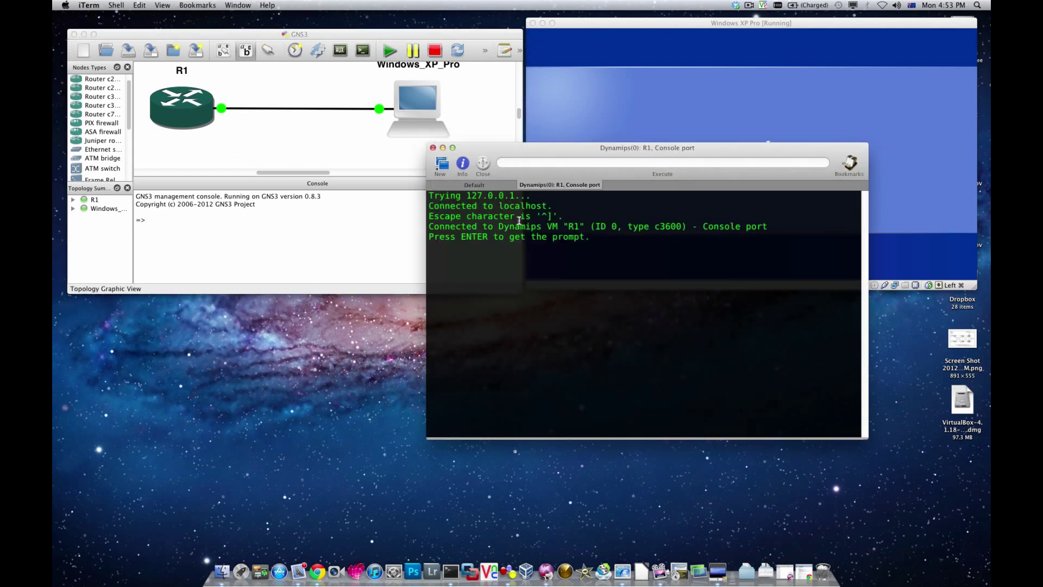
# Step: Close the unused Default terminal tab and place R1's console window beneath the GNS3 window
pyautogui.rightClick(496, 187)
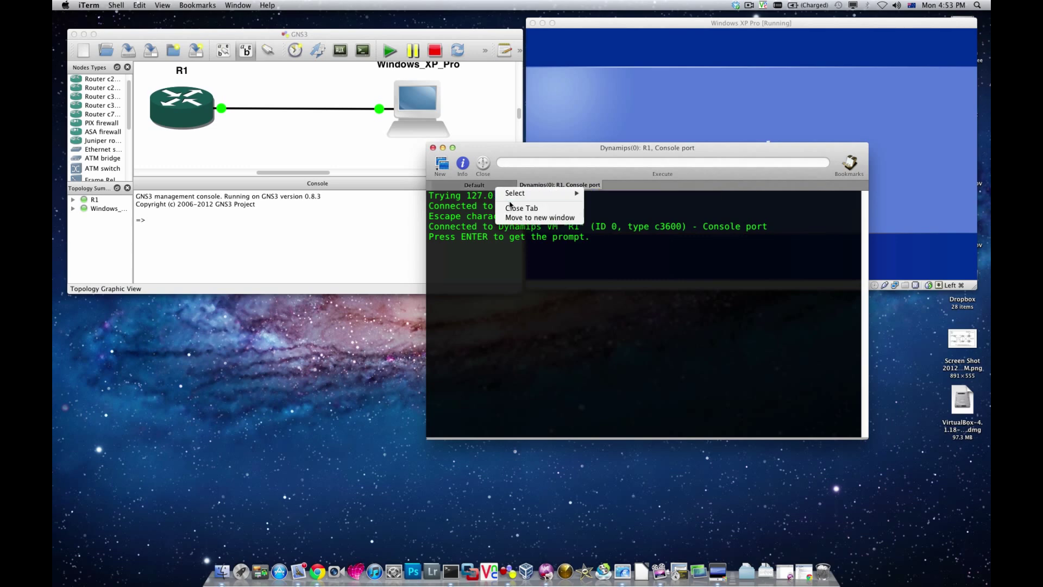
pyautogui.click(512, 208)
pyautogui.moveTo(560, 160); pyautogui.dragTo(222, 317)
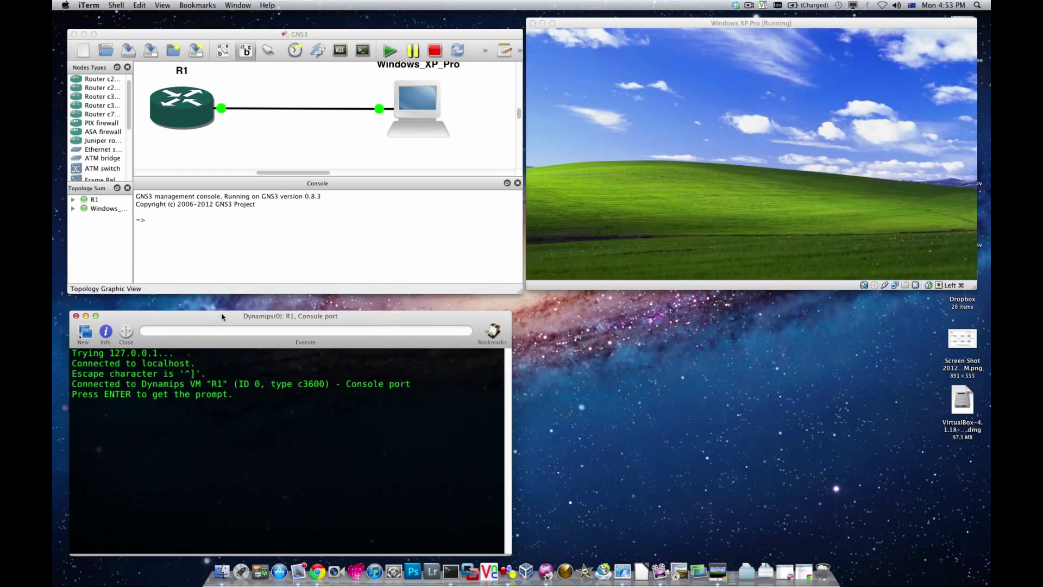
pyautogui.rightClick(215, 319)
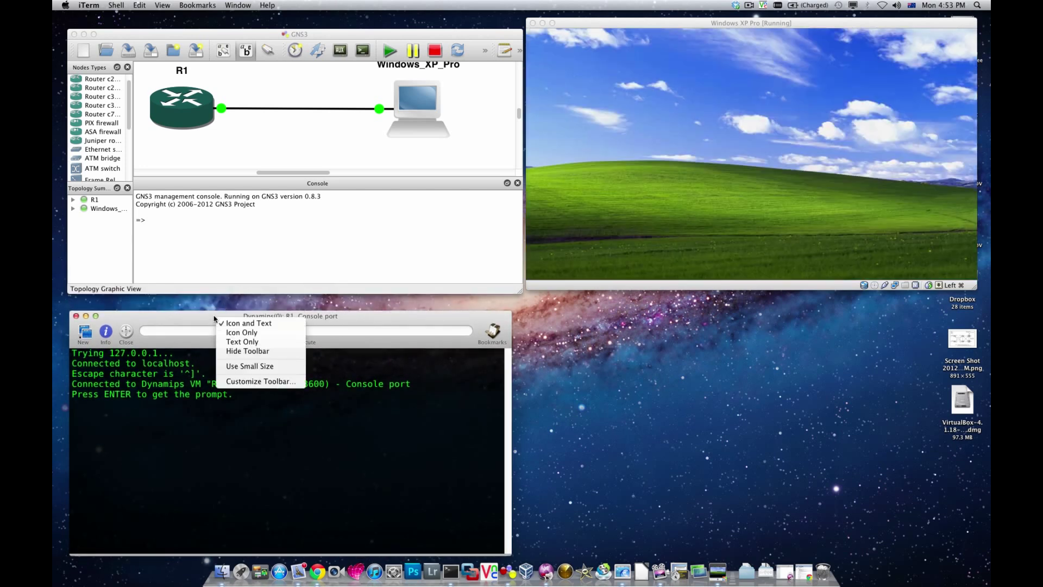
pyautogui.click(212, 316)
# Step: Bring up the router prompt in R1's console session
pyautogui.click(856, 136)
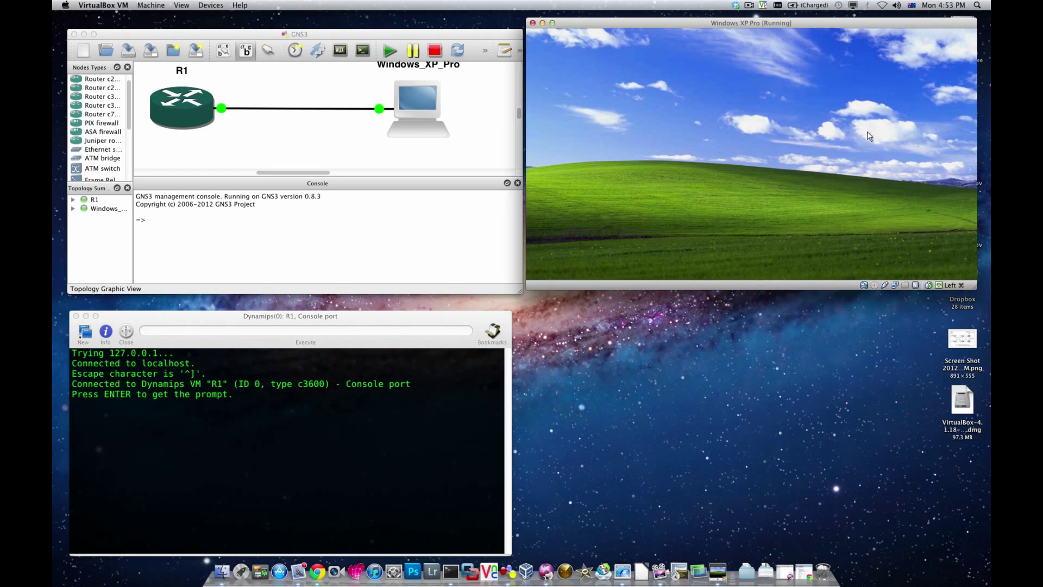
pyautogui.click(475, 398)
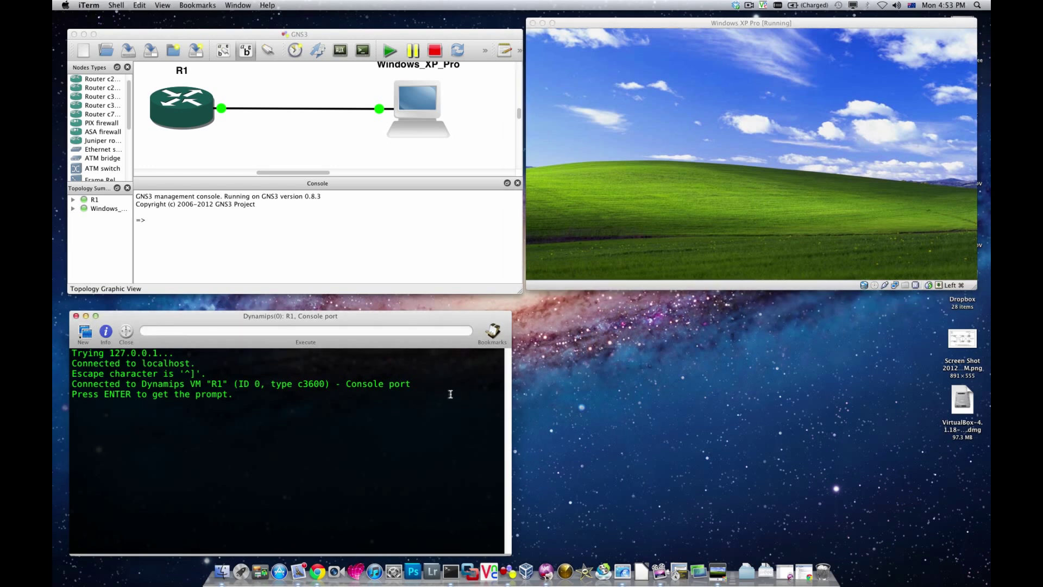
pyautogui.press('Return')
pyautogui.press('Return')
pyautogui.press('Return')
pyautogui.press('Return')
# Step: Dock the GNS3 Console pane beneath the Topology Summary to give the topology more room
pyautogui.click(383, 201)
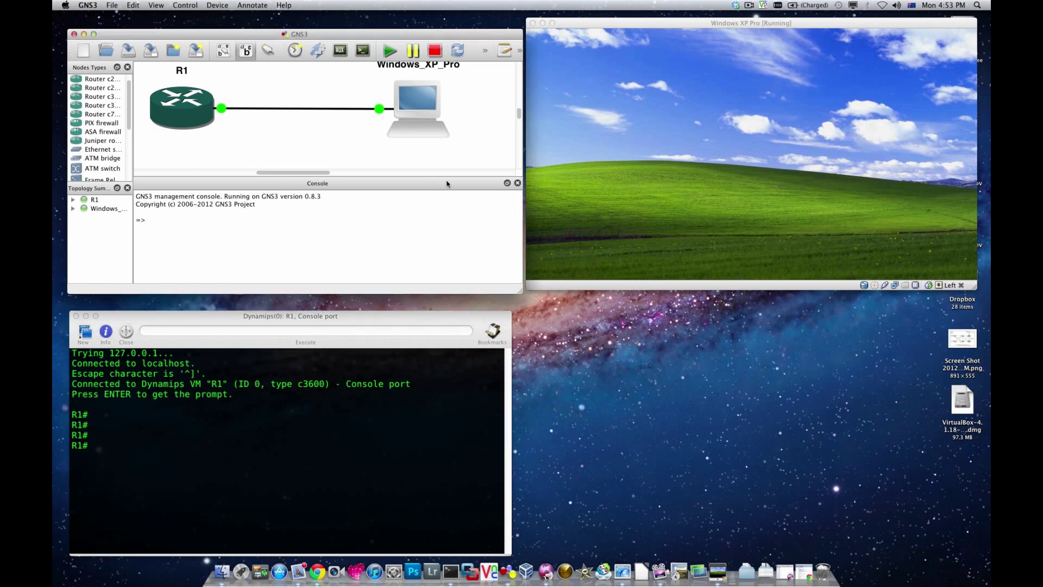
pyautogui.moveTo(391, 188); pyautogui.dragTo(98, 275)
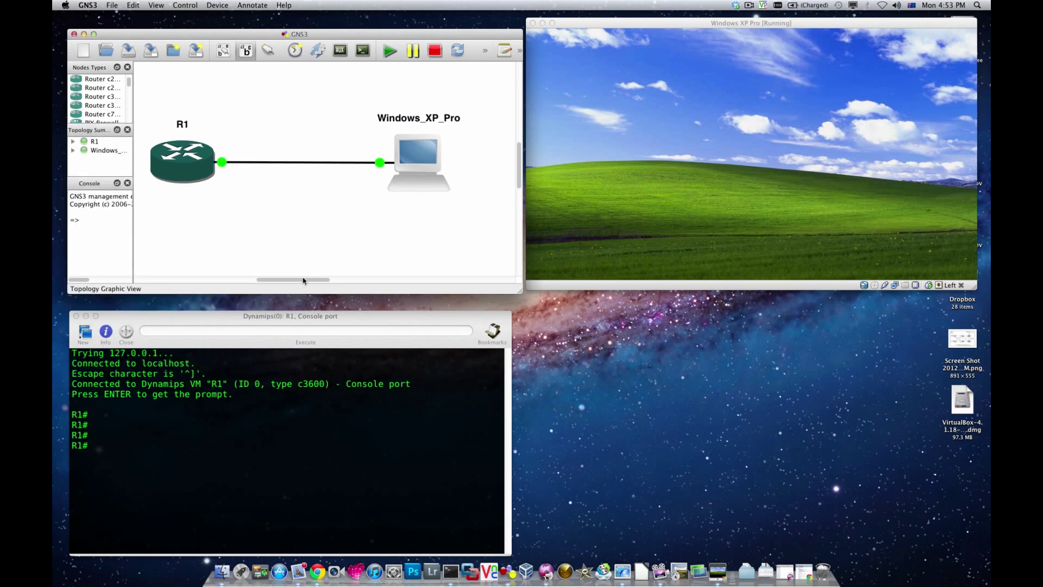
pyautogui.moveTo(303, 279); pyautogui.dragTo(300, 281)
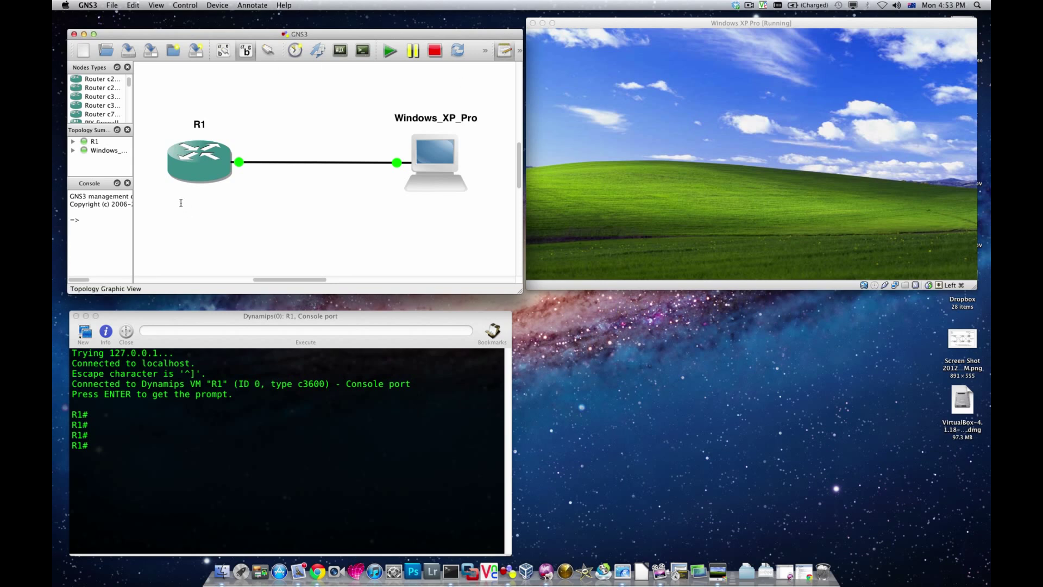
# Step: Annotate the topology with ".1" beside R1's interface and "1.1.1.0/24" above the link
pyautogui.click(247, 181)
pyautogui.write('f')
pyautogui.click(269, 189)
pyautogui.click(302, 132)
pyautogui.write('1.1.1.0/24')
pyautogui.click(285, 120)
pyautogui.moveTo(321, 134); pyautogui.dragTo(322, 140)
pyautogui.click(326, 193)
# Step: Add a "DHCP Server" note and centre it below router R1
pyautogui.click(504, 50)
pyautogui.click(158, 213)
pyautogui.write('DHC')
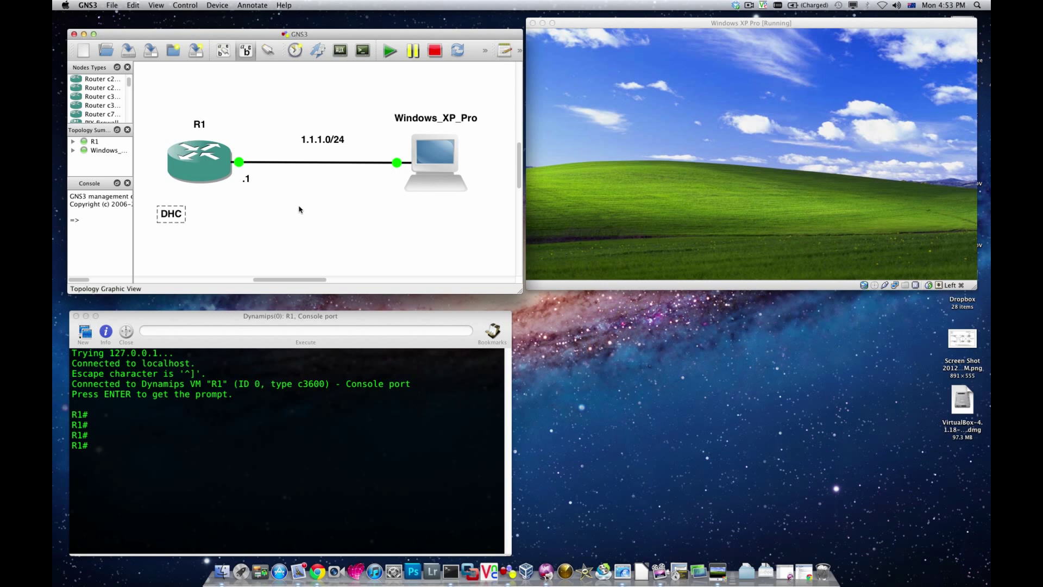
pyautogui.write('P Se')
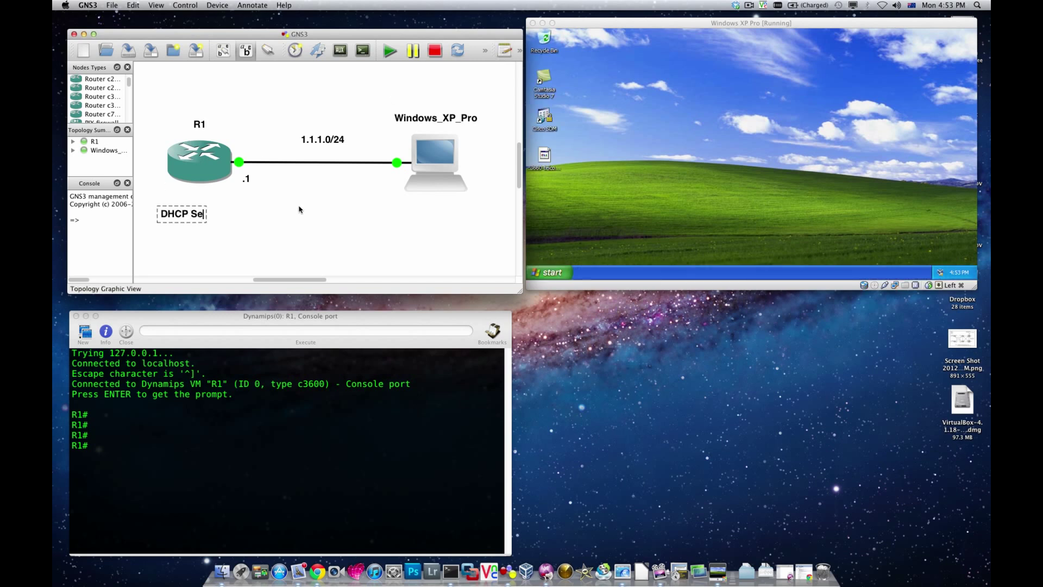
pyautogui.write('rver')
pyautogui.click(212, 225)
pyautogui.moveTo(212, 225); pyautogui.dragTo(222, 217)
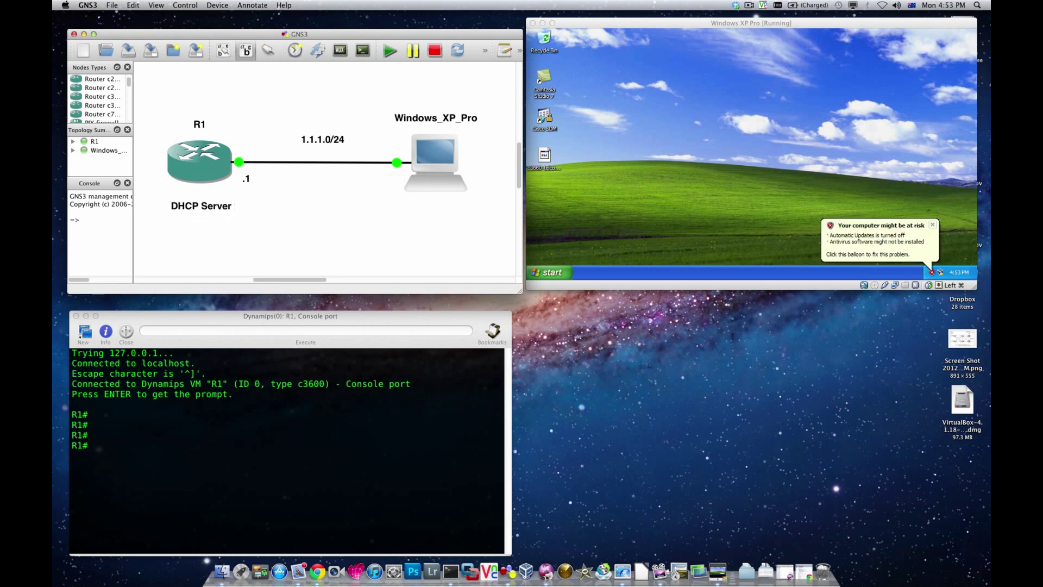
# Step: Dismiss the security and Display Settings notifications in the Windows XP guest
pyautogui.click(933, 226)
pyautogui.click(933, 225)
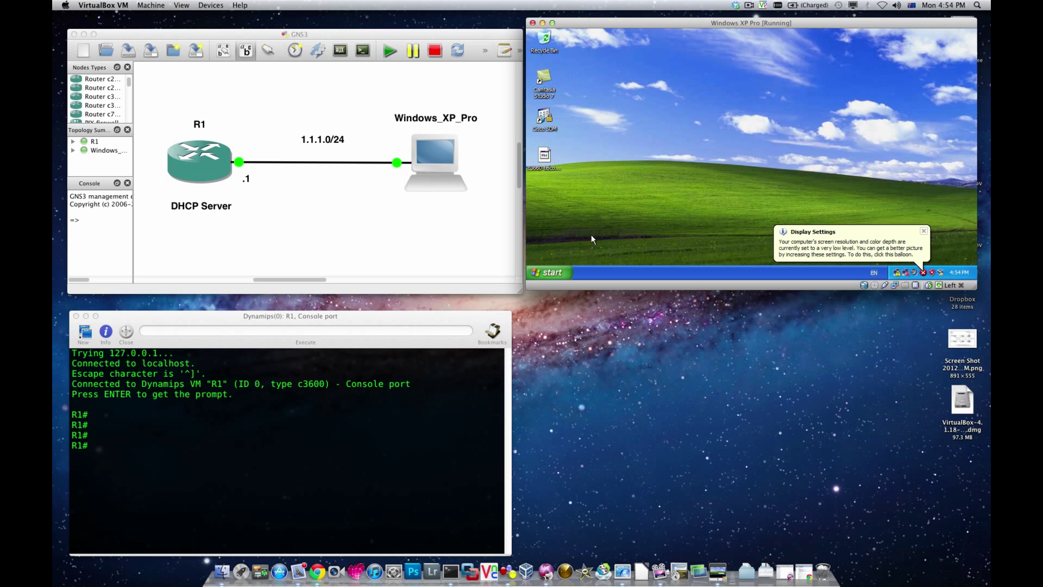
pyautogui.click(923, 230)
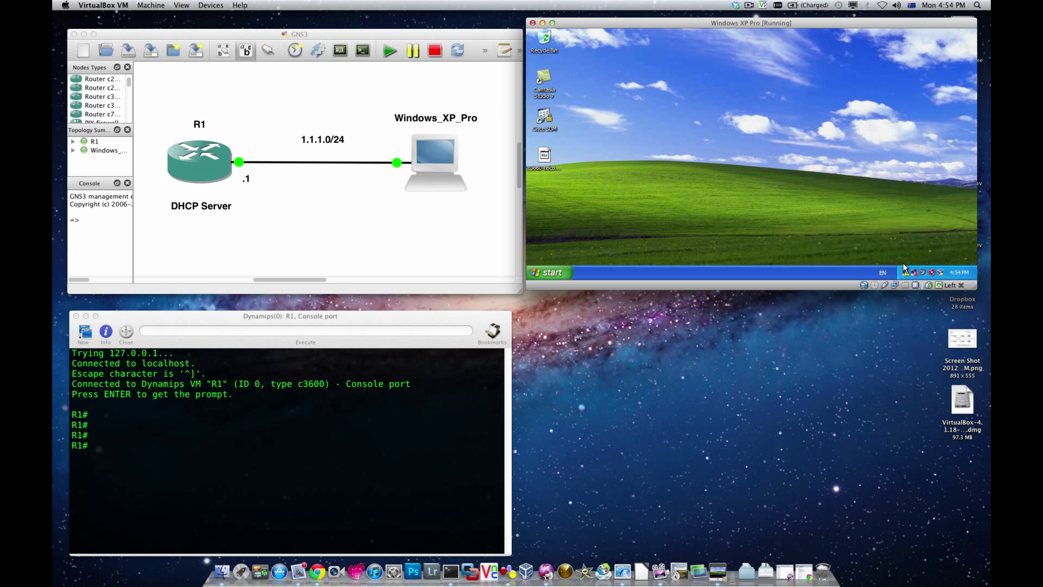
pyautogui.moveTo(904, 274)
pyautogui.click(247, 244)
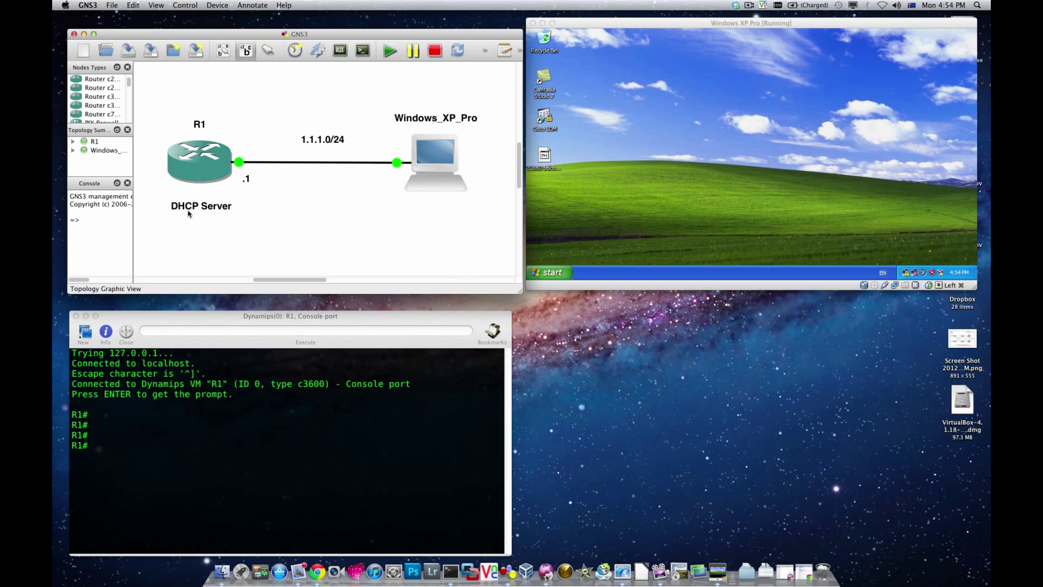
pyautogui.click(710, 205)
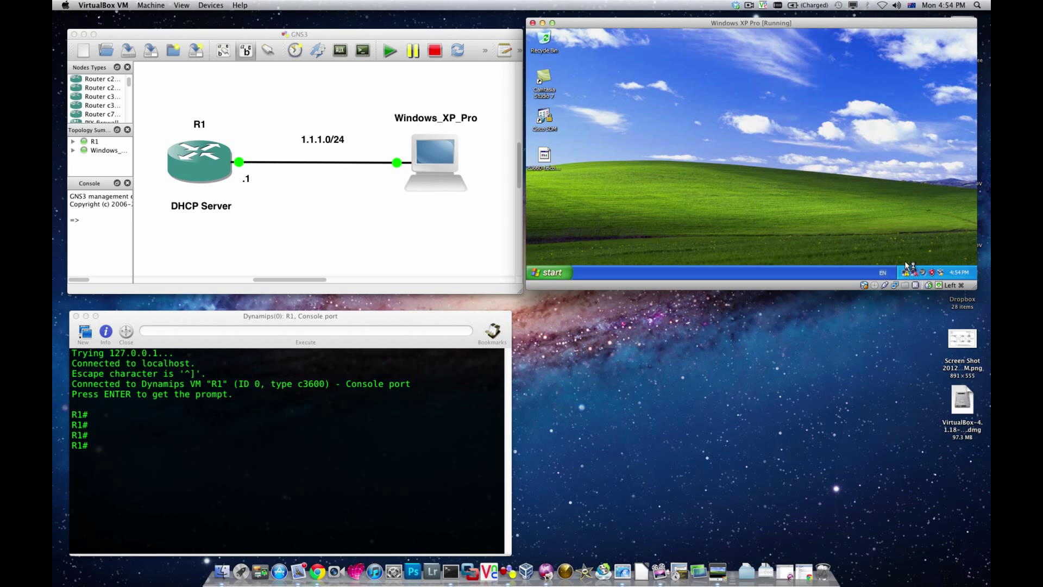
# Step: Open the Network Connections window in the Windows XP guest
pyautogui.click(547, 272)
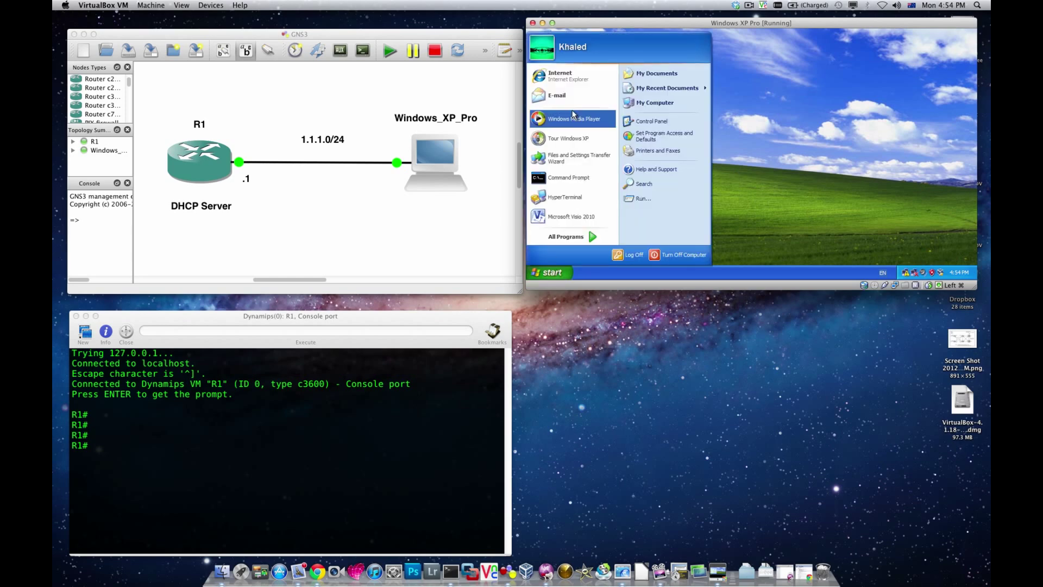
pyautogui.click(663, 103)
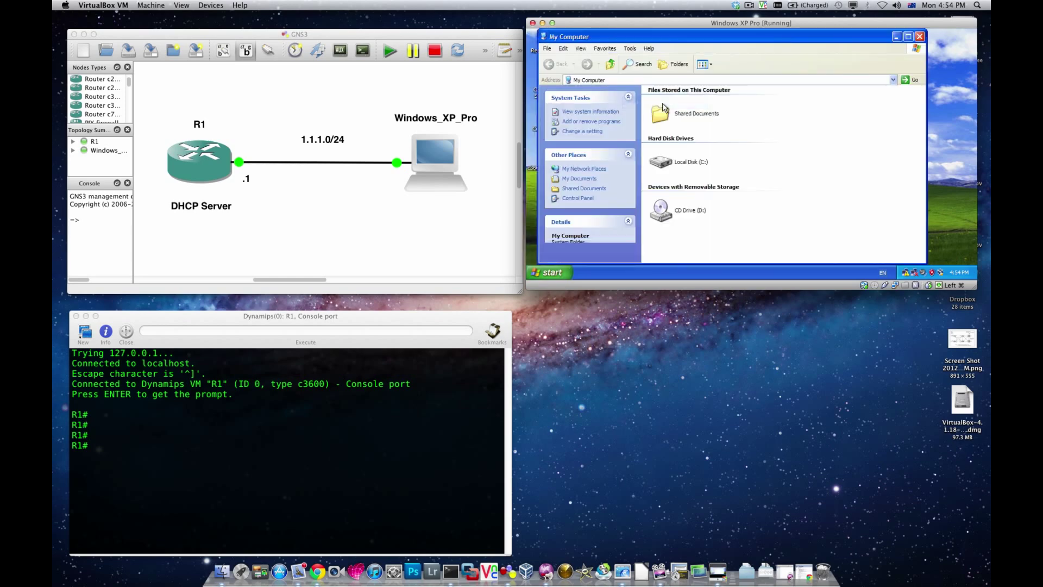
pyautogui.click(578, 170)
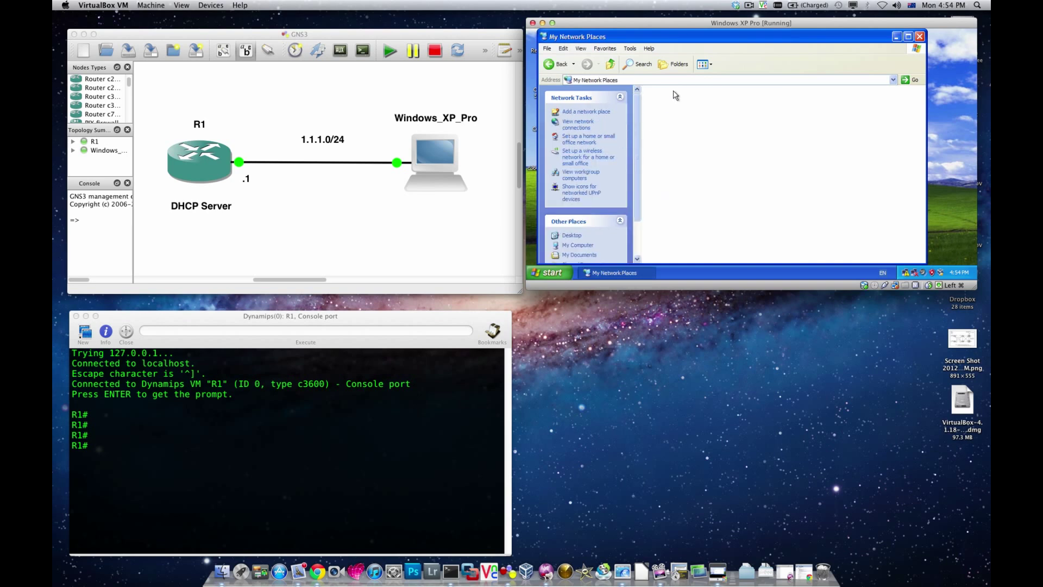
pyautogui.click(586, 126)
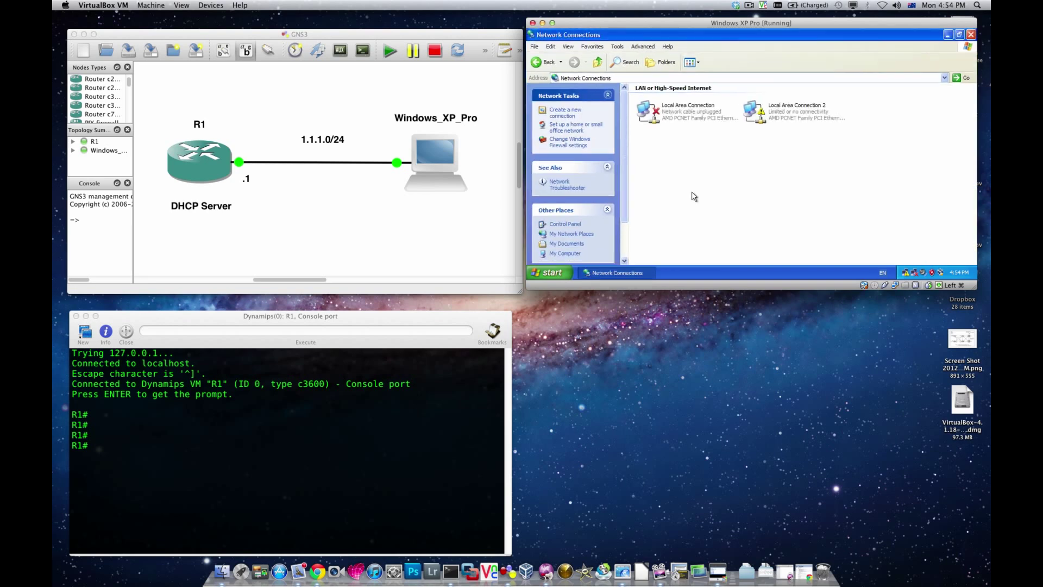
pyautogui.rightClick(768, 118)
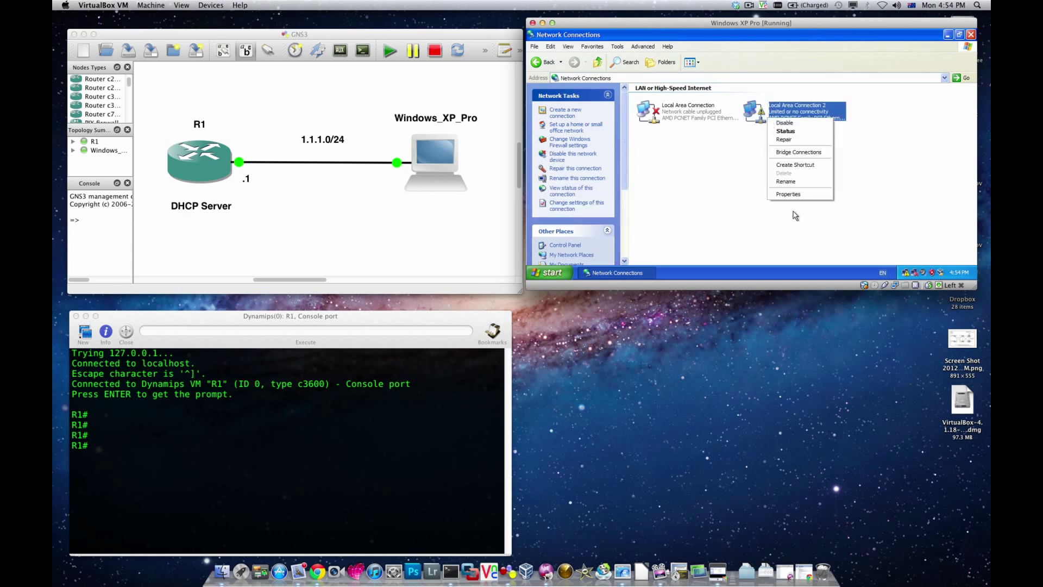
pyautogui.click(791, 194)
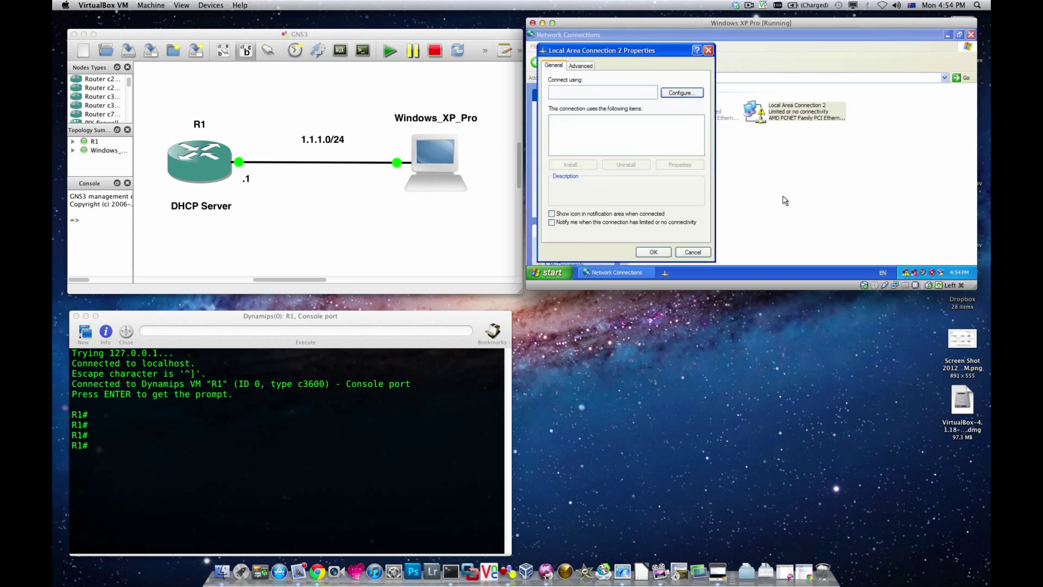
pyautogui.click(709, 50)
# Step: Examine the support details of Local Area Connection 2, including its IP address, and close the status windows
pyautogui.doubleClick(800, 120)
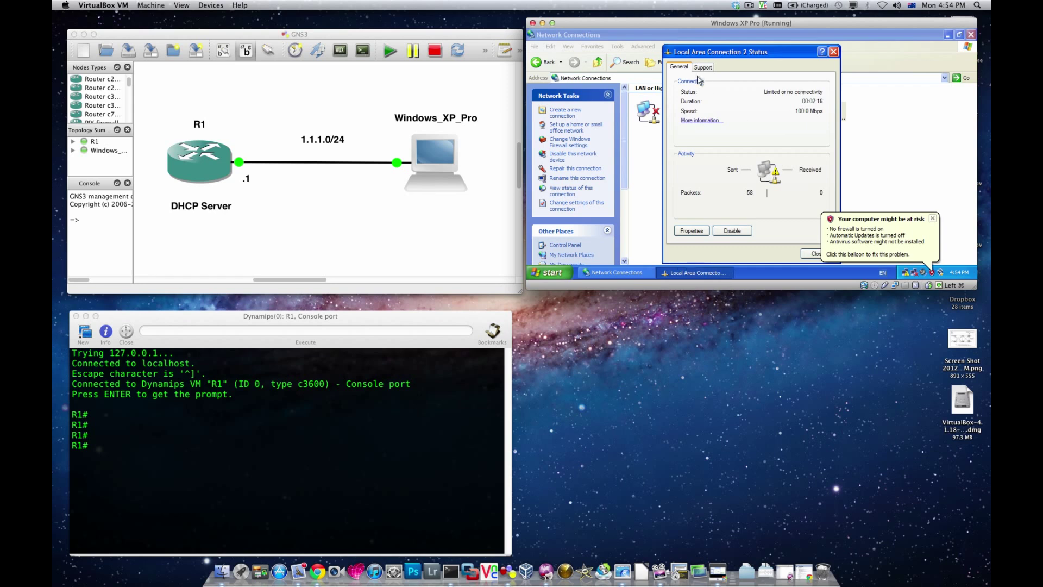
pyautogui.click(703, 67)
pyautogui.click(716, 138)
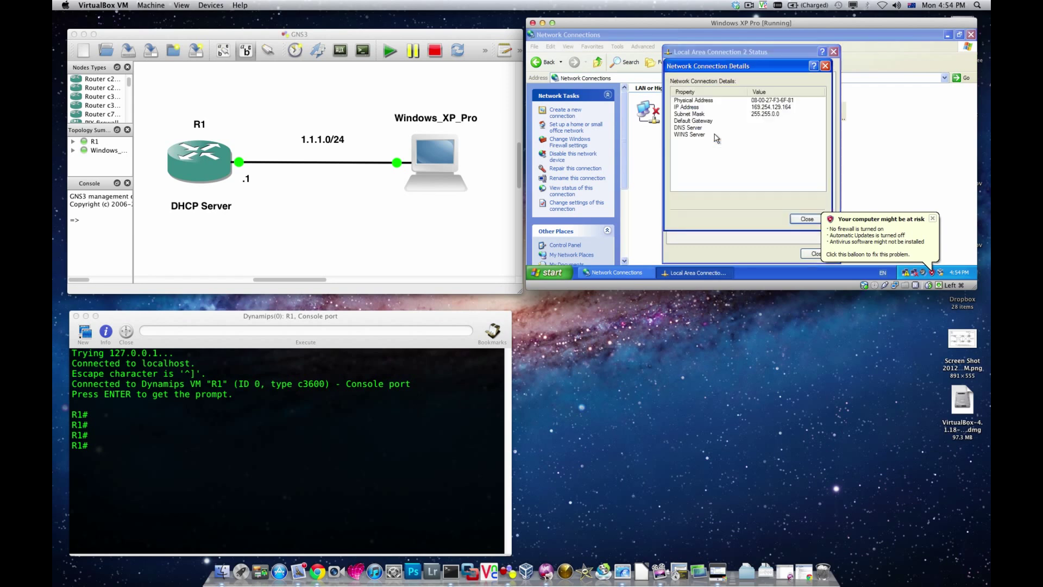
pyautogui.click(760, 108)
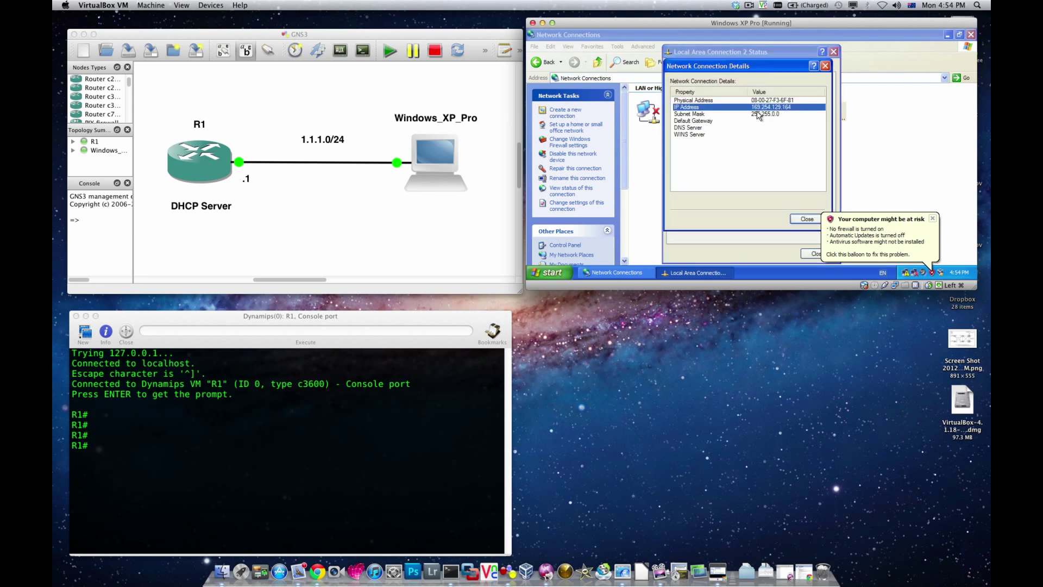
pyautogui.click(807, 219)
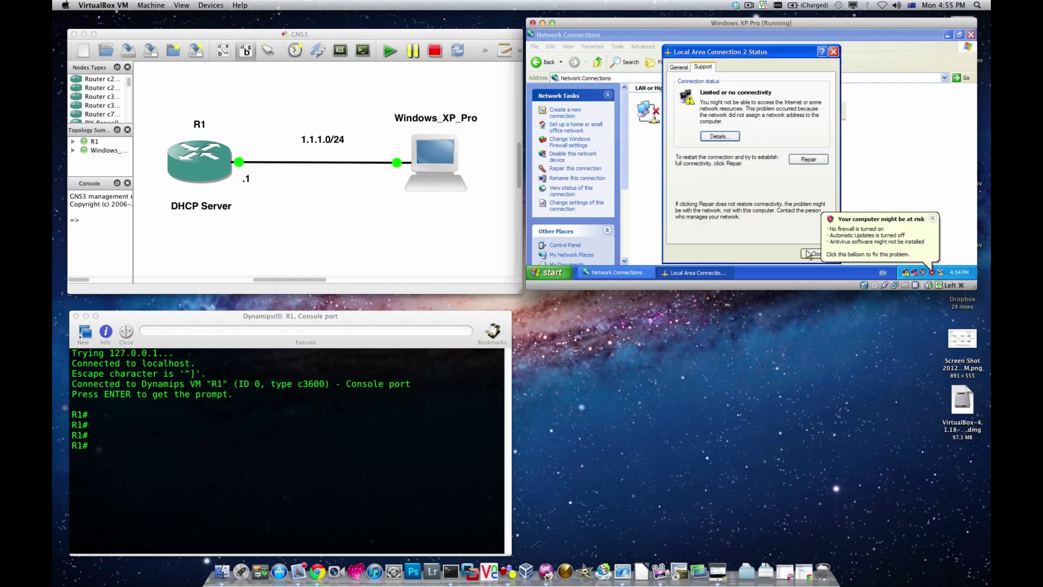
pyautogui.click(809, 254)
pyautogui.click(791, 228)
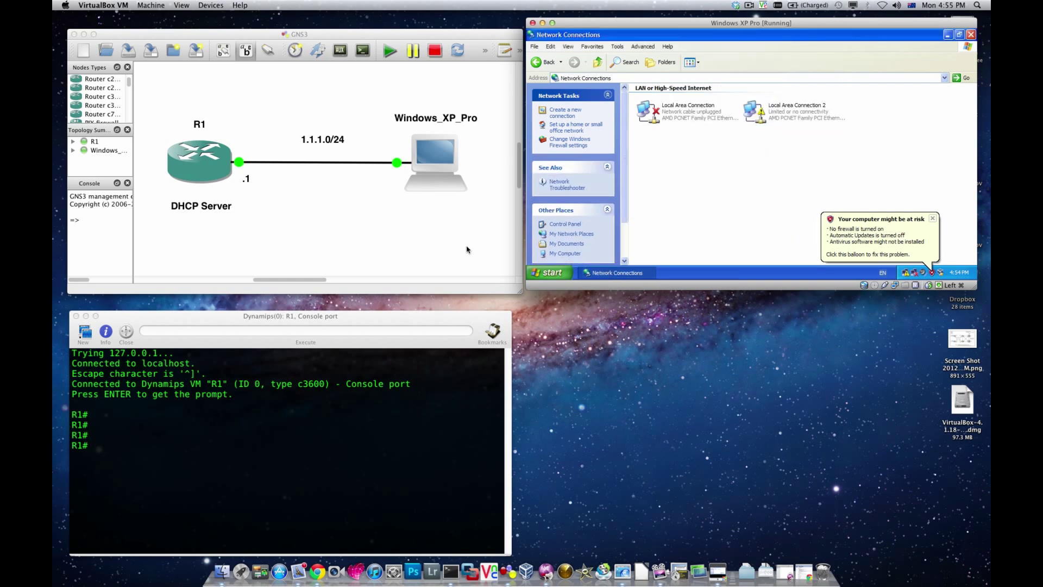
pyautogui.click(91, 171)
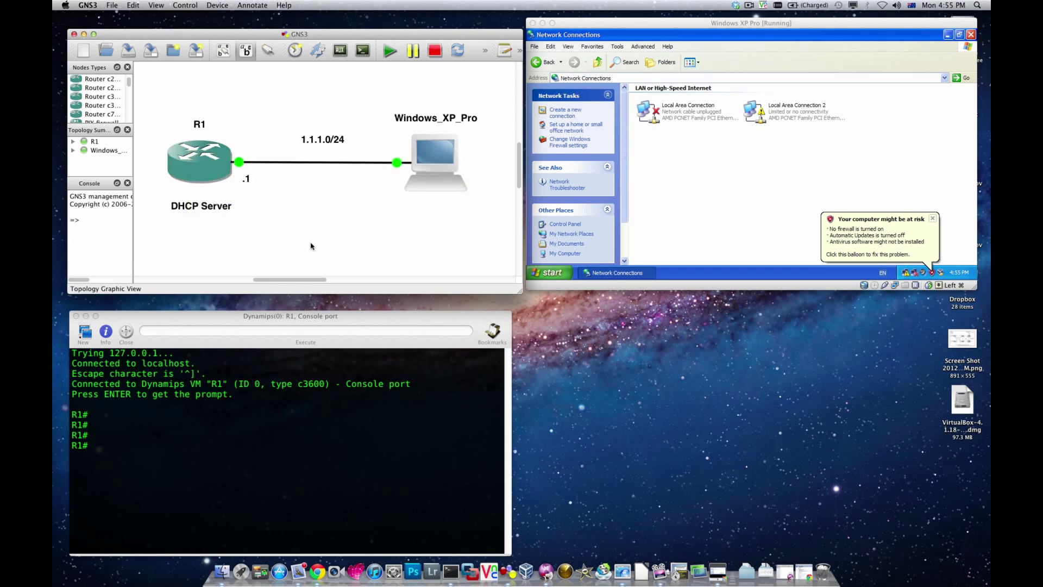
pyautogui.click(220, 406)
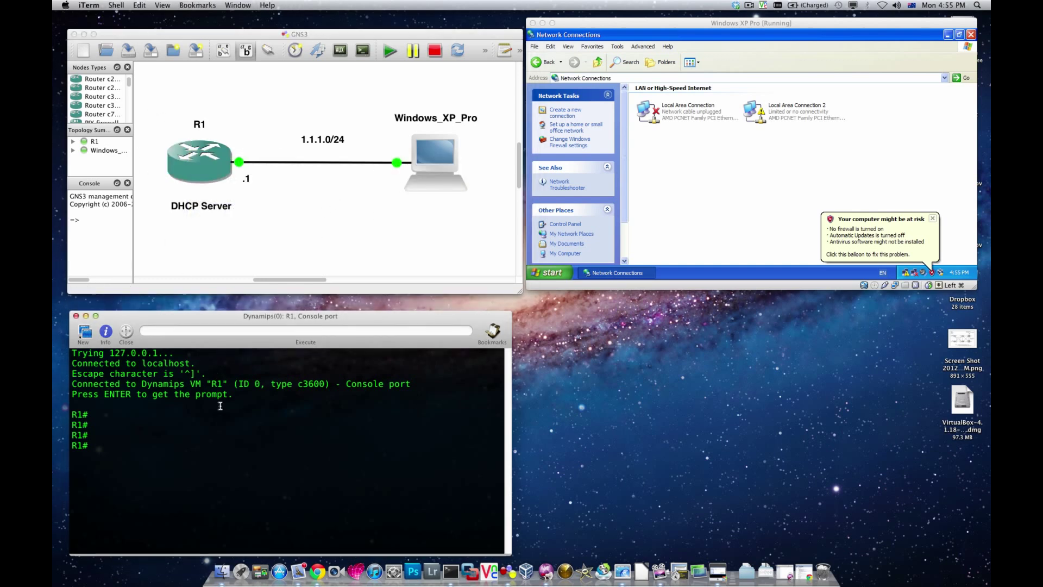
# Step: Disable and re-enable Local Area Connection 2 in the Windows XP guest
pyautogui.rightClick(784, 110)
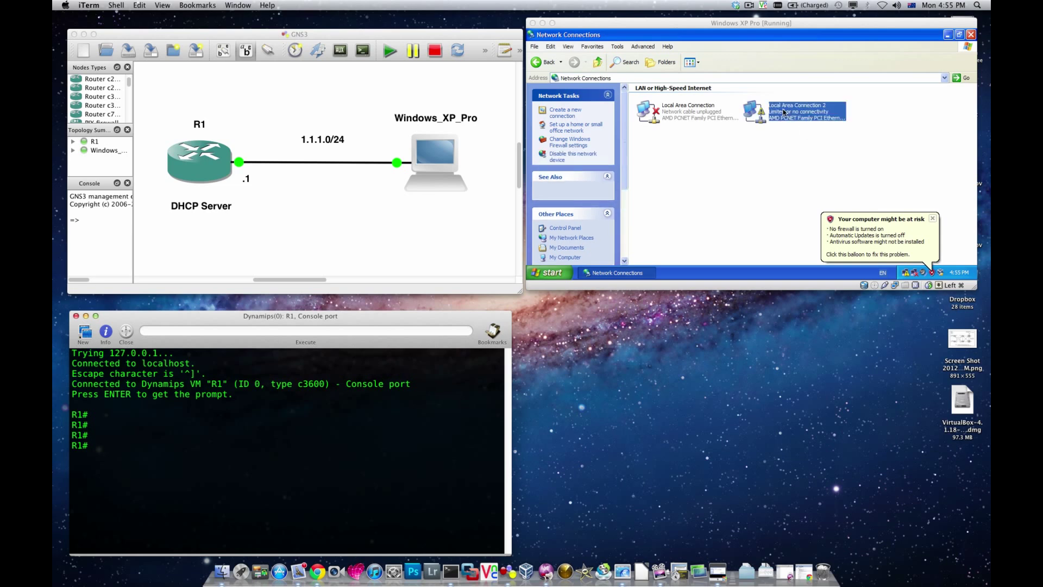
pyautogui.click(808, 124)
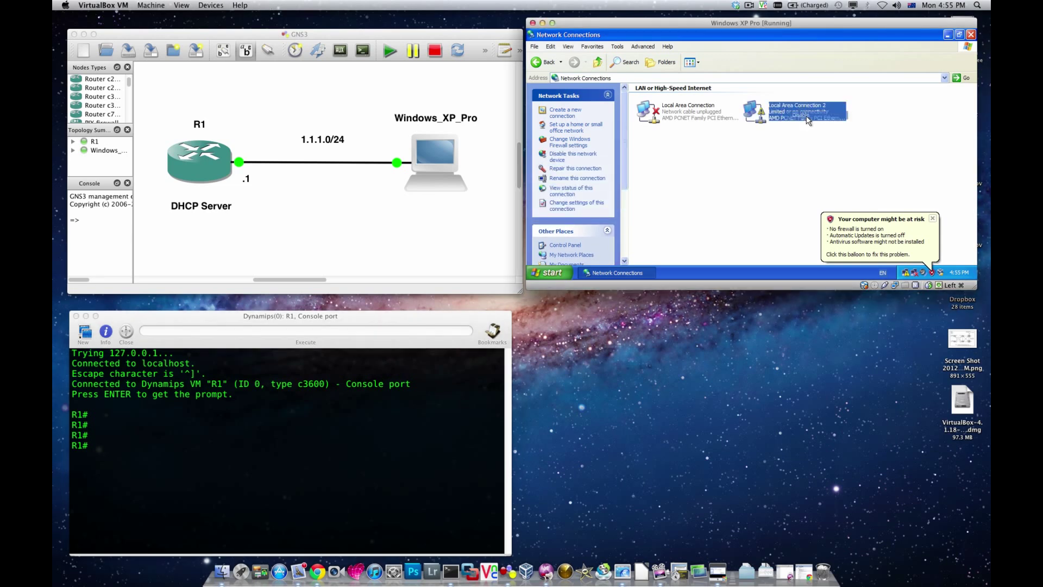
pyautogui.click(780, 142)
pyautogui.rightClick(776, 119)
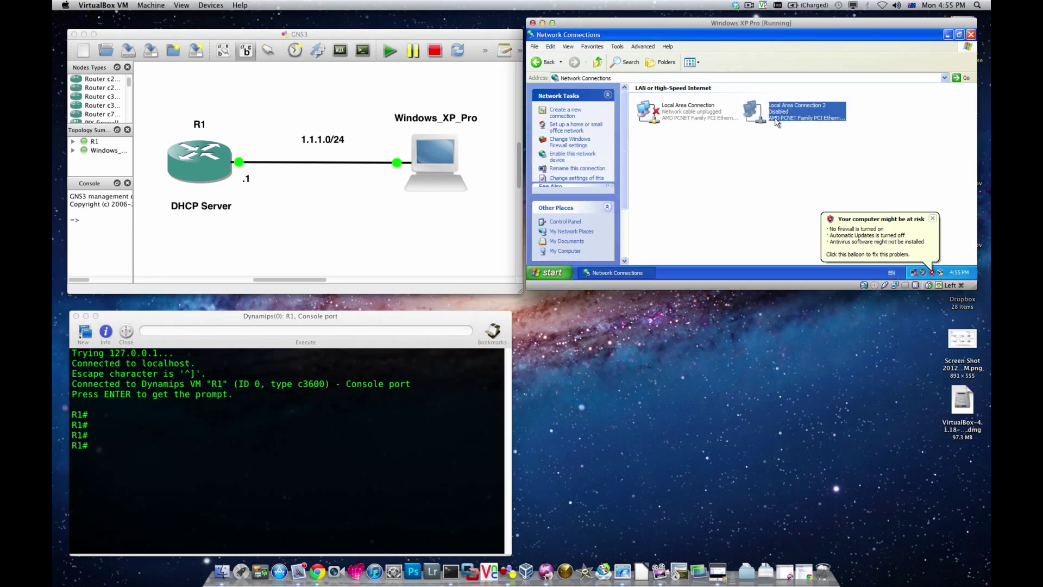
pyautogui.click(791, 123)
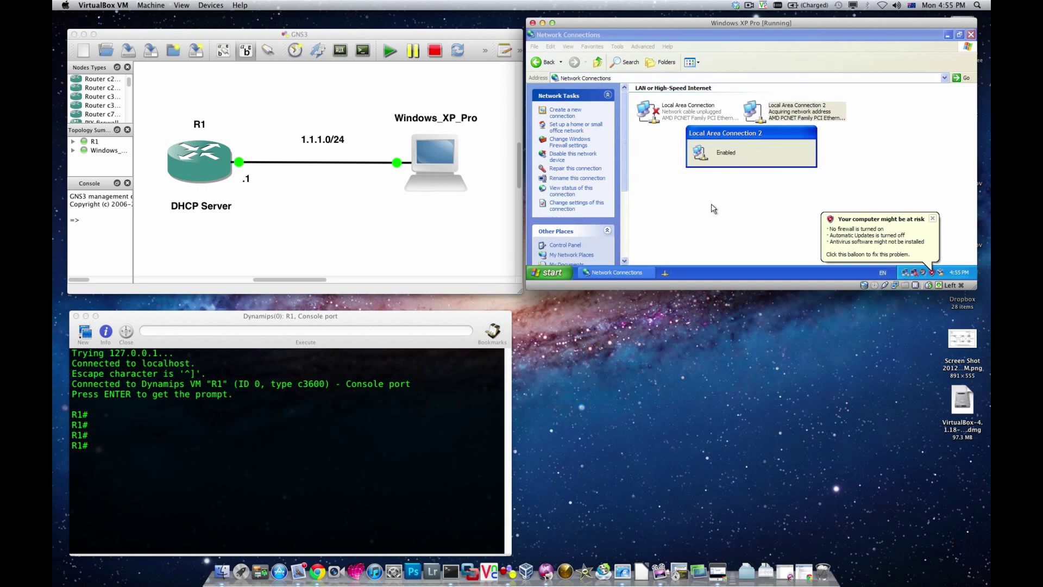
pyautogui.click(725, 182)
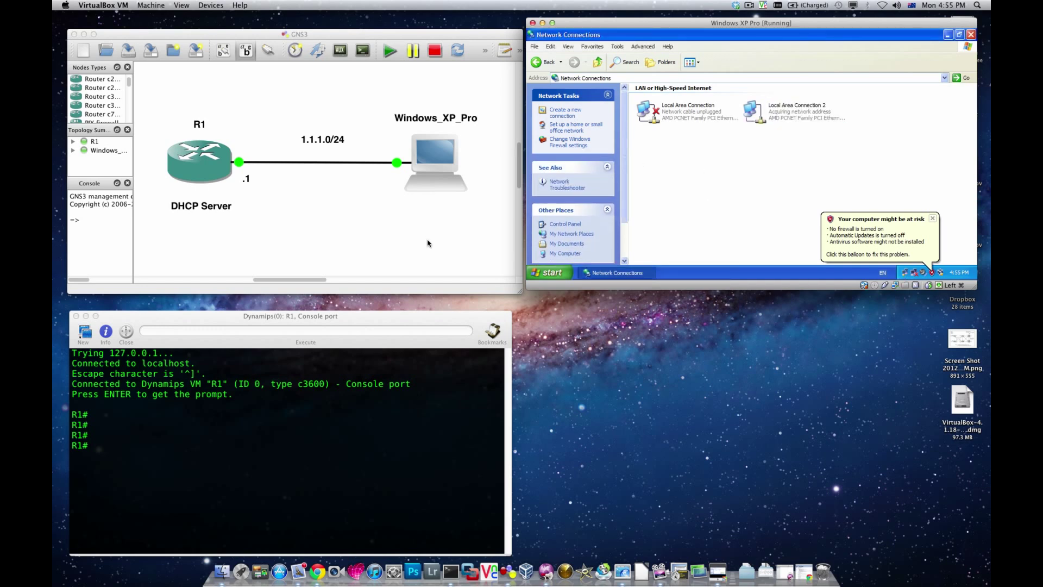
# Step: In R1's console, enter global configuration mode and open interface fastEthernet 0/0 for configuration
pyautogui.click(285, 418)
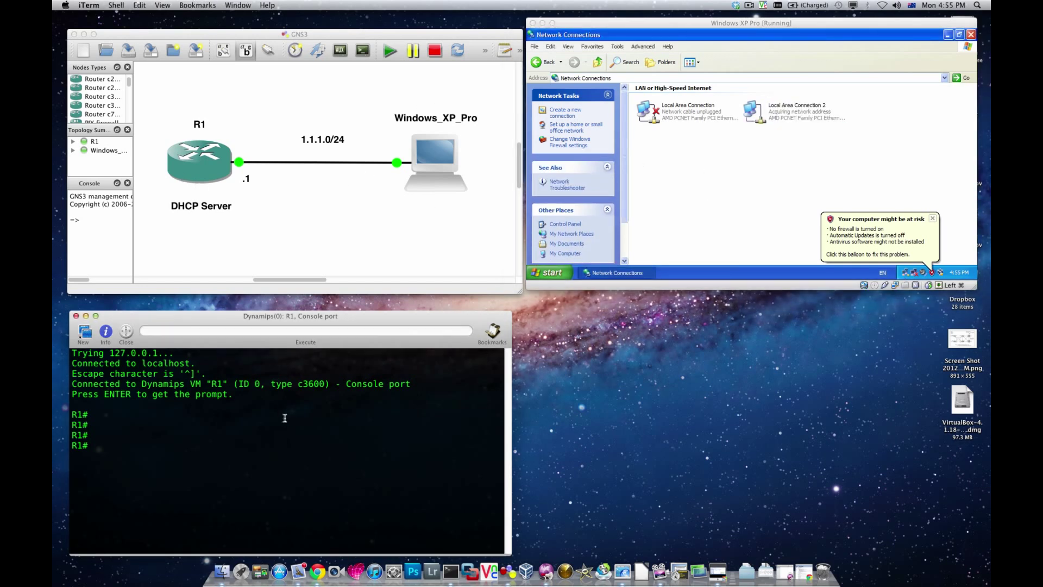
pyautogui.press('super+Tab')
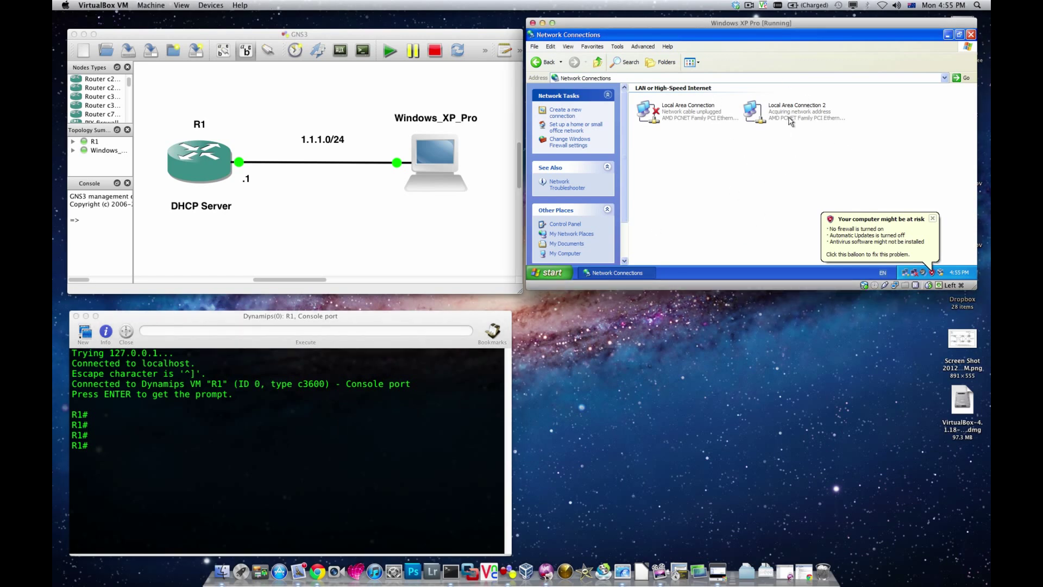
pyautogui.click(181, 472)
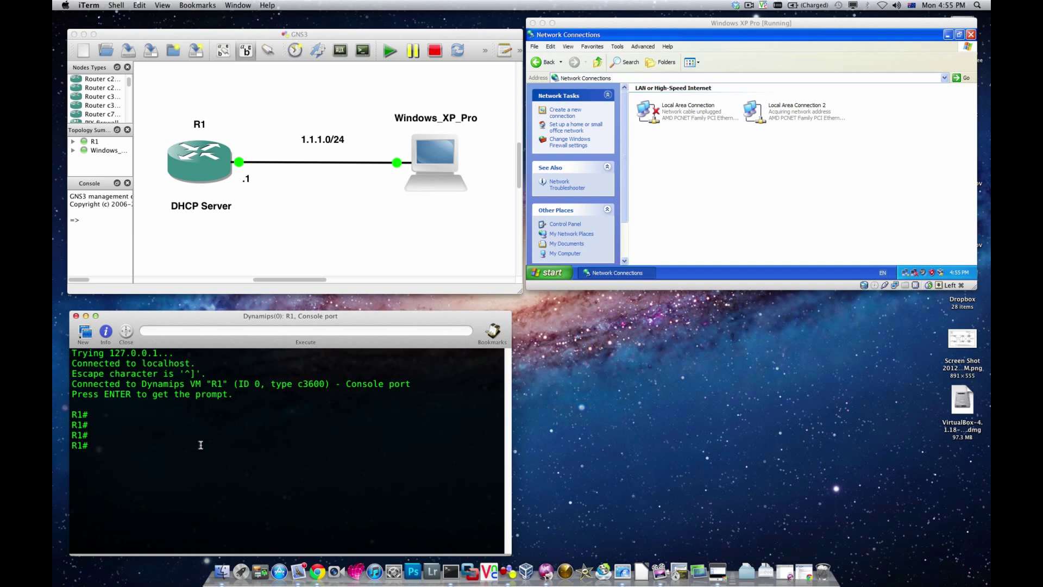
pyautogui.write('conf t')
pyautogui.press('Return')
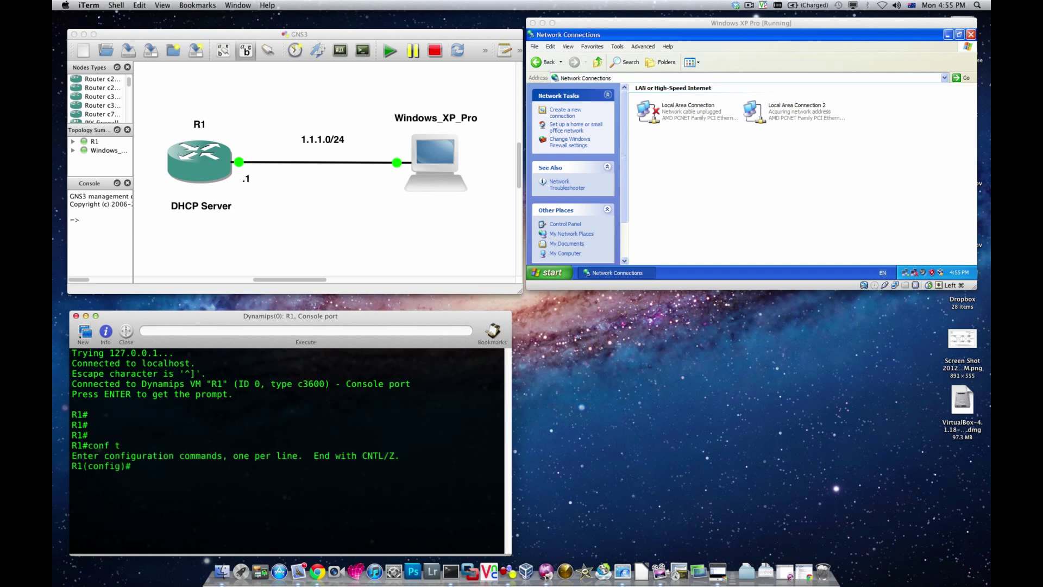
pyautogui.write('int')
pyautogui.press('Tab')
pyautogui.write('f')
pyautogui.press('Tab')
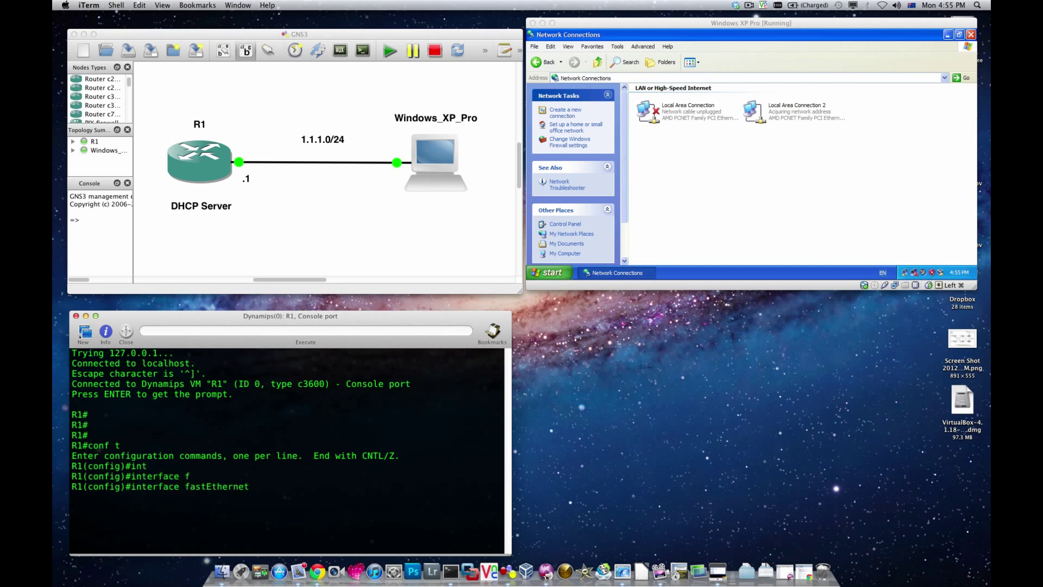
pyautogui.press('Return')
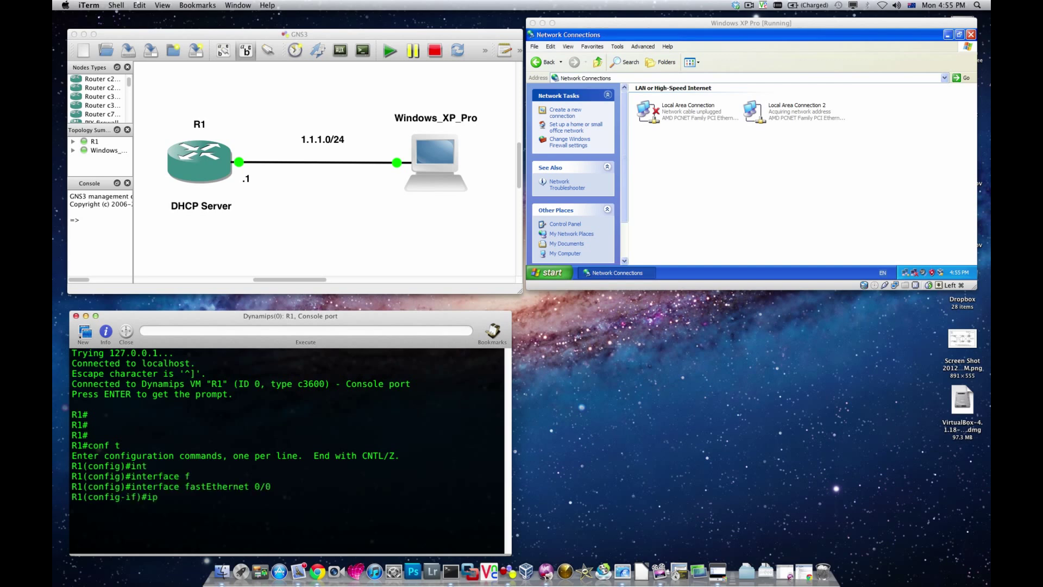
# Step: Assign IP address 1.1.1.1 with mask 255.255.255.0 to R1's fastEthernet 0/0 interface
pyautogui.write('ip add')
pyautogui.press('Tab')
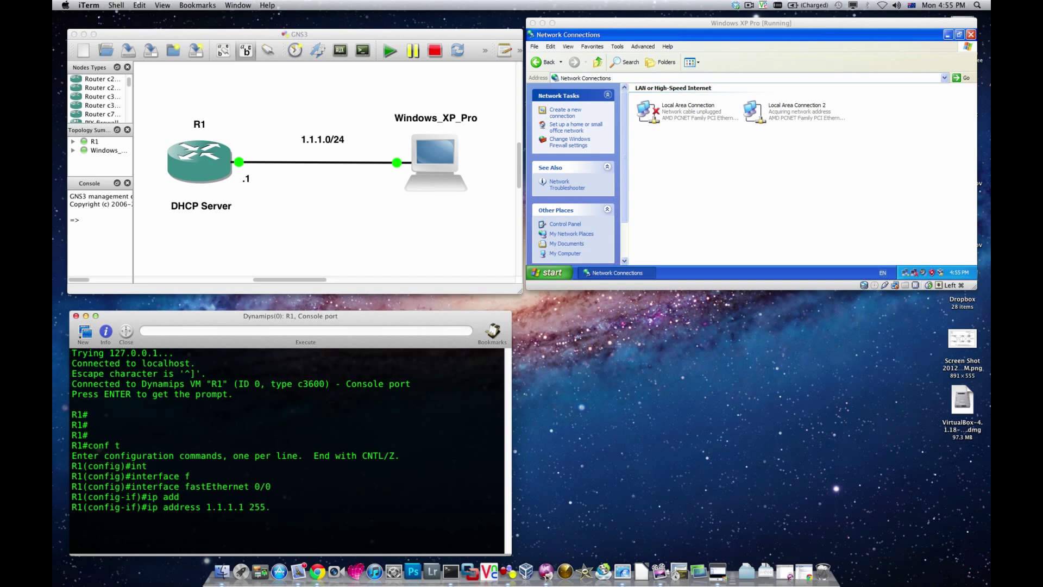
pyautogui.write('1.1.1.1 255.255.255.0')
pyautogui.press('Return')
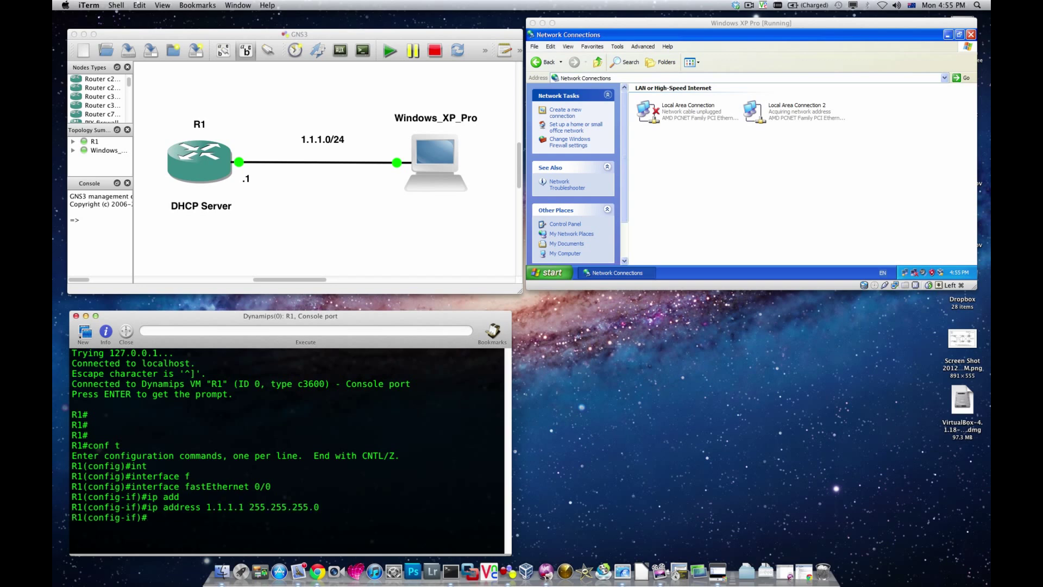
pyautogui.press('Return')
# Step: Bring up R1's fastEthernet 0/0 interface with no shutdown and exit to global configuration mode
pyautogui.write('no sh')
pyautogui.press('Tab')
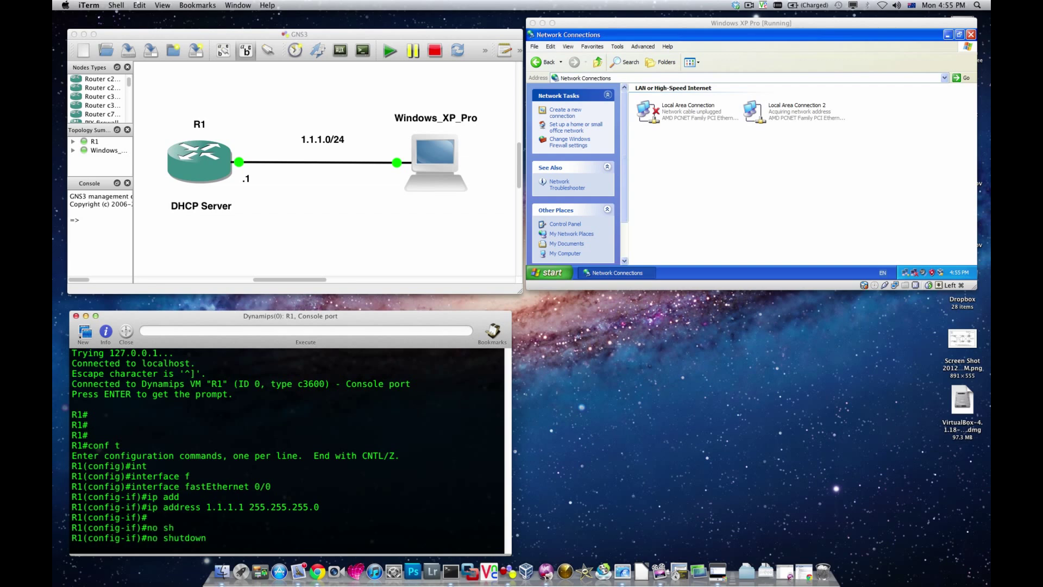
pyautogui.press('Return')
pyautogui.press('Return')
pyautogui.press('Return')
pyautogui.press('Return')
pyautogui.press('Return')
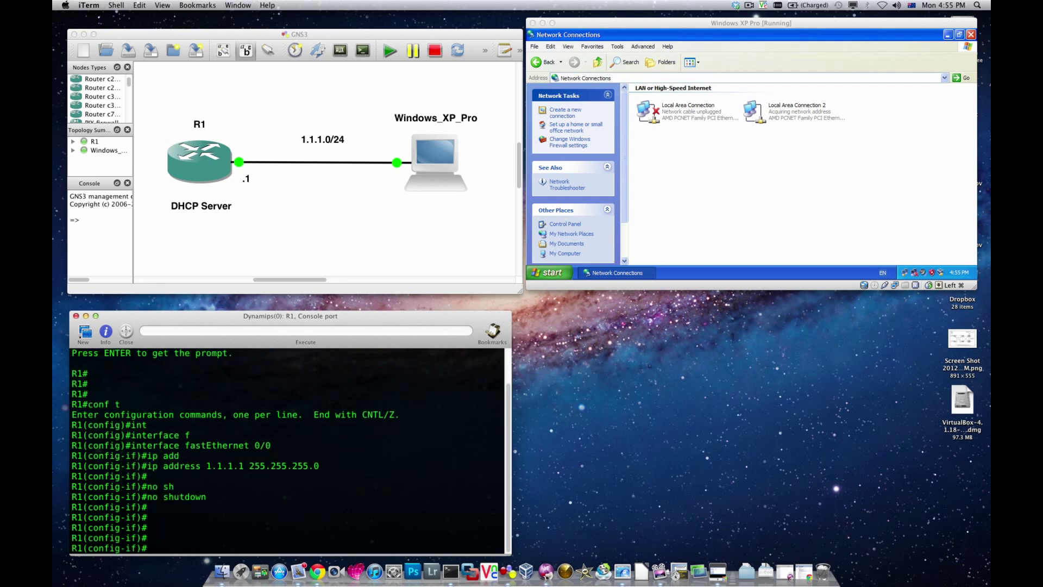
pyautogui.write('exit')
pyautogui.press('Return')
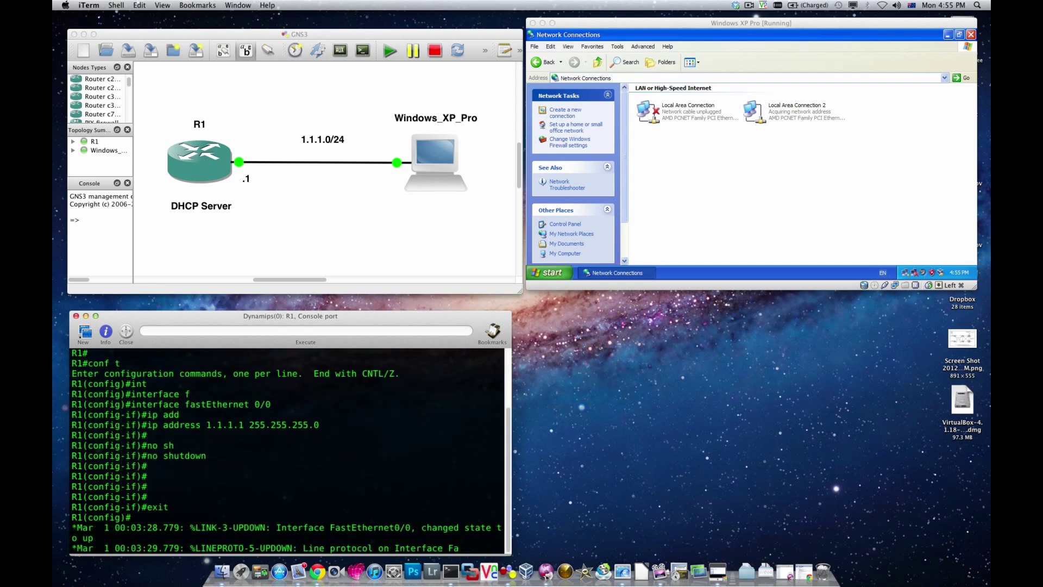
pyautogui.press('Return')
pyautogui.press('Return')
pyautogui.press('Return')
pyautogui.press('Return')
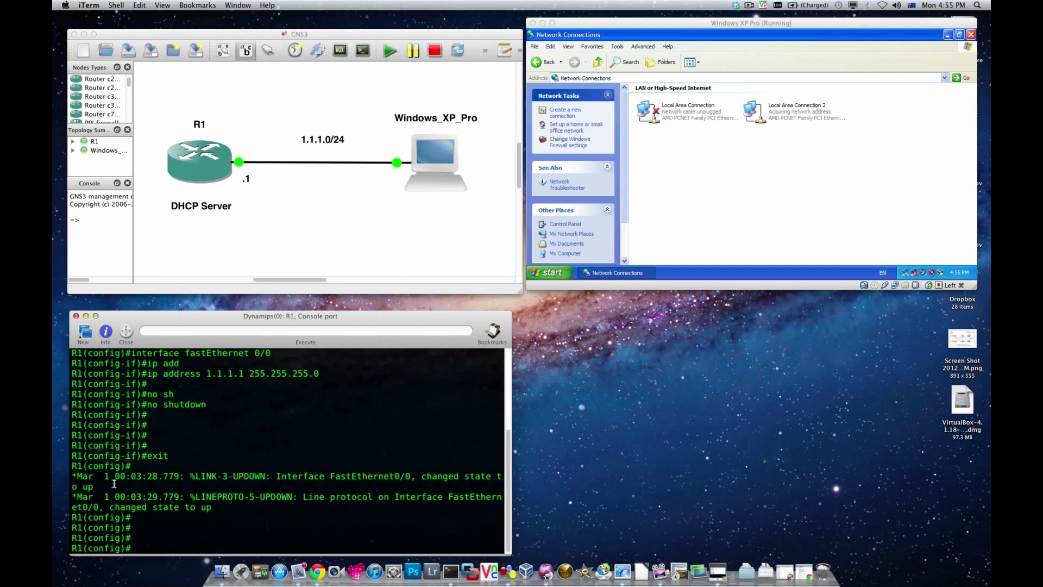
# Step: Create a DHCP pool named "Test" on R1
pyautogui.click(797, 169)
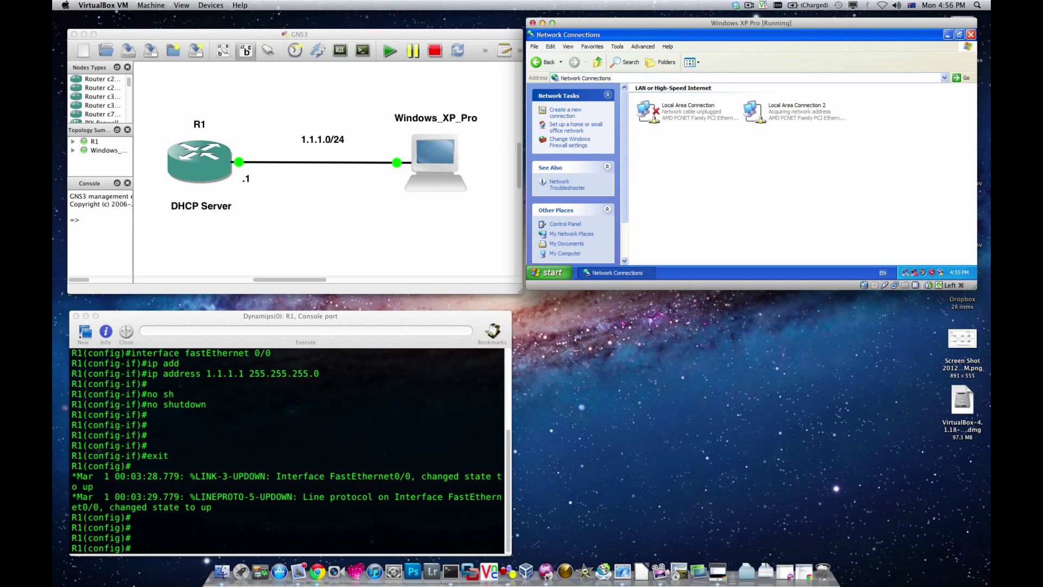
pyautogui.click(185, 522)
pyautogui.press('Return')
pyautogui.press('Return')
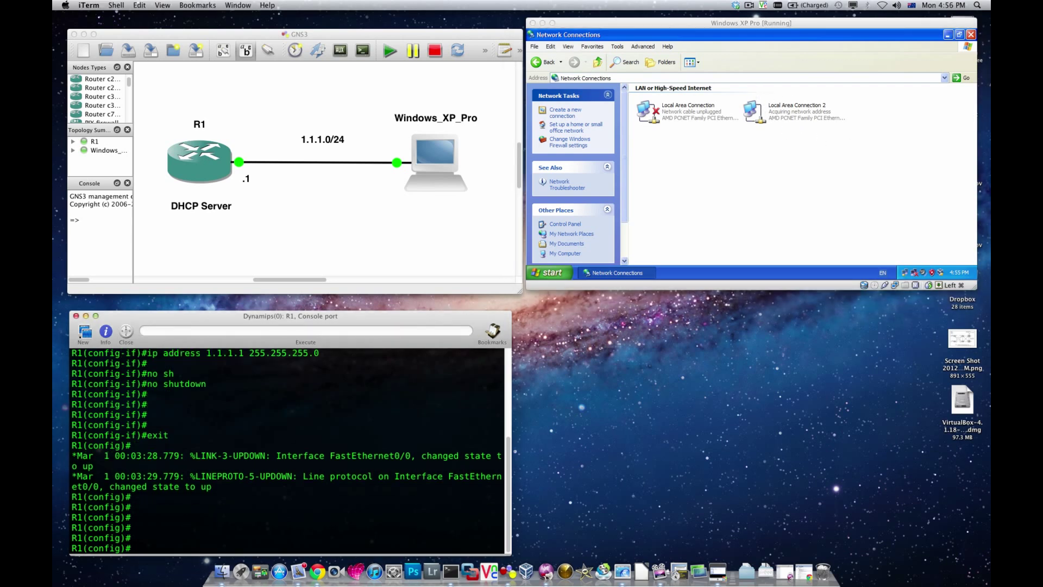
pyautogui.write('ip dhc')
pyautogui.press('Tab')
pyautogui.write('o')
pyautogui.press('Tab')
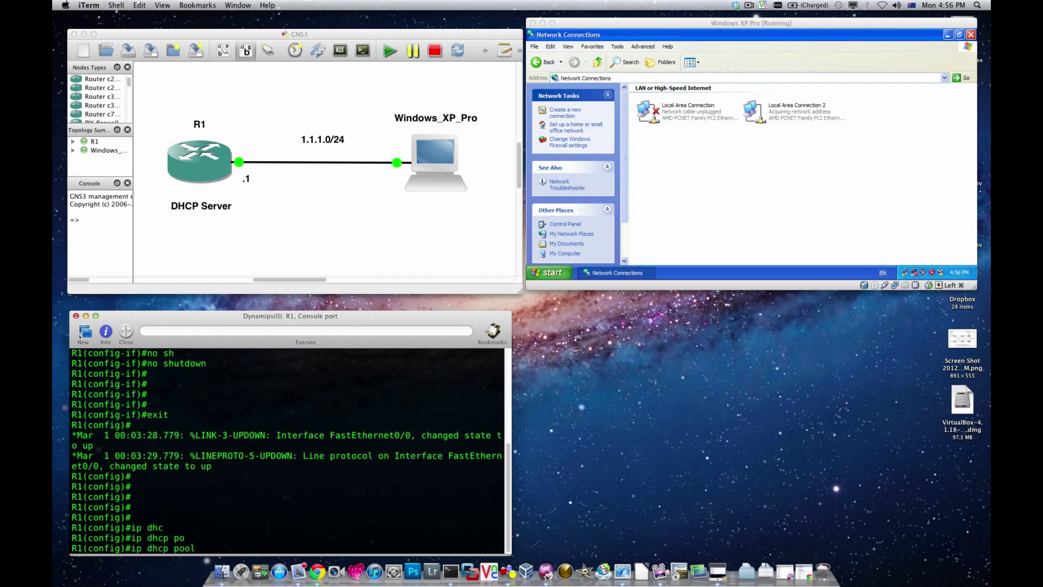
pyautogui.write('Test')
pyautogui.press('Return')
# Step: Set the network of R1's DHCP pool "Test" to 1.1.1.0 /24
pyautogui.write('net')
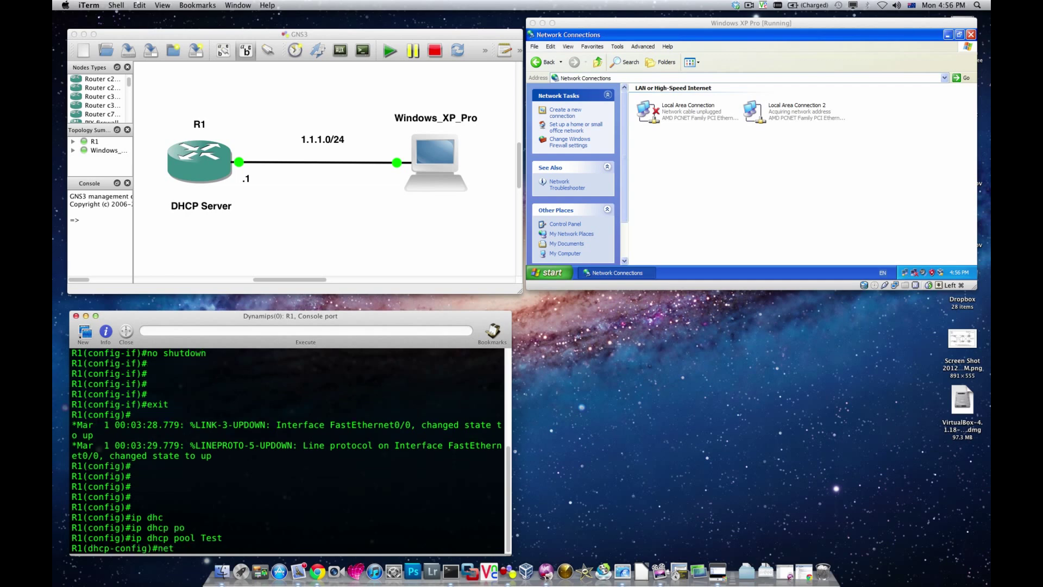
pyautogui.write('w')
pyautogui.press('Tab')
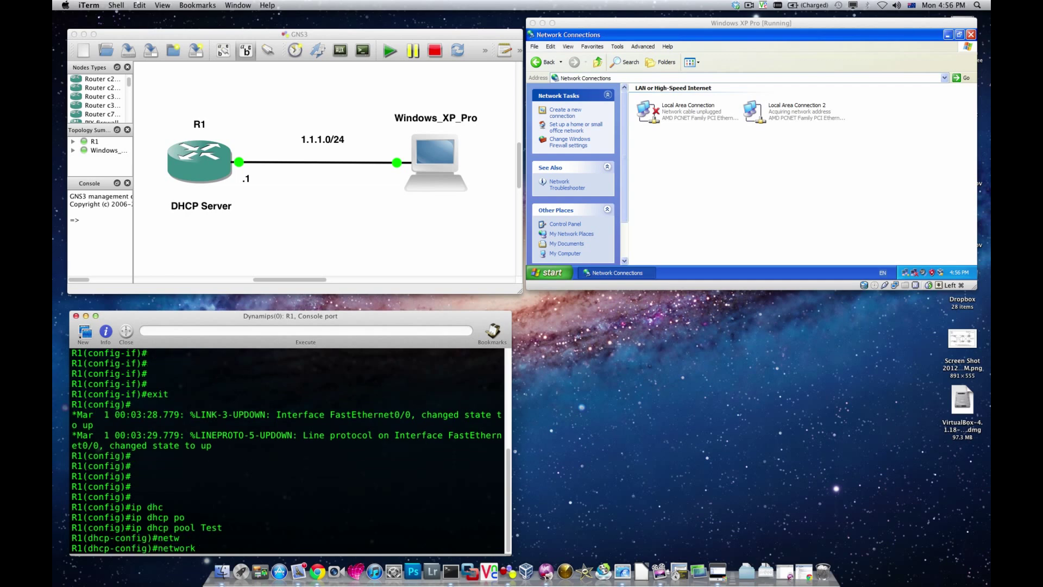
pyautogui.write('1.1.1.0 /24')
pyautogui.press('Return')
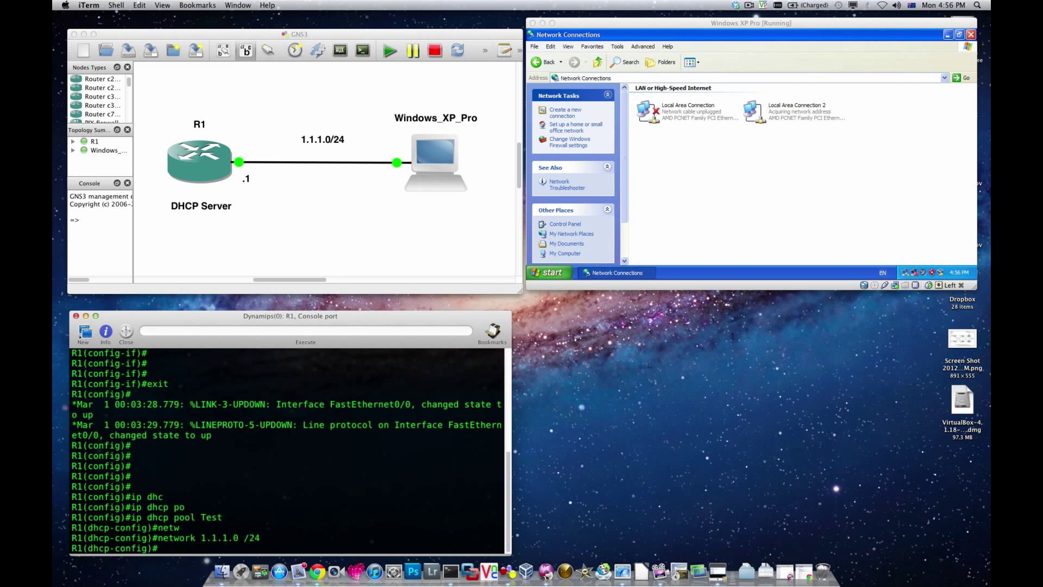
# Step: Set the default router of DHCP pool "Test" to 1.1.1.1
pyautogui.write('defa')
pyautogui.press('Tab')
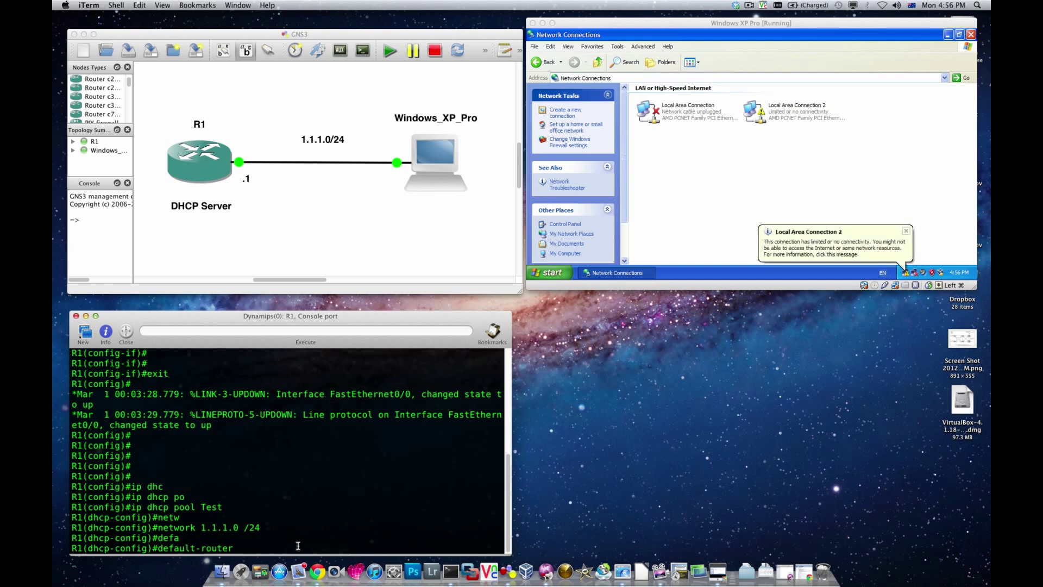
pyautogui.write('1.1.1.1')
pyautogui.press('Return')
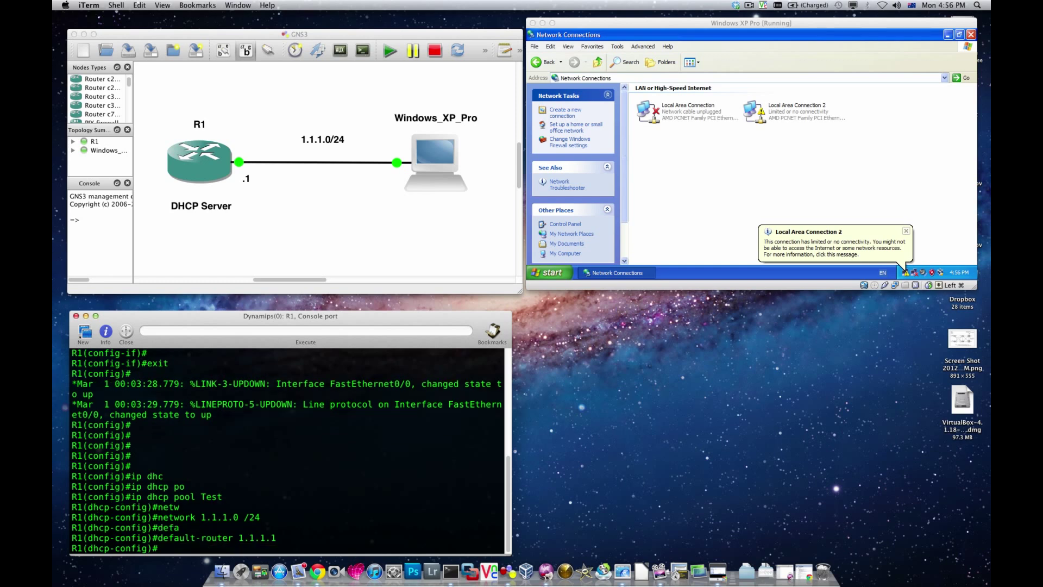
pyautogui.press('Return')
pyautogui.press('Return')
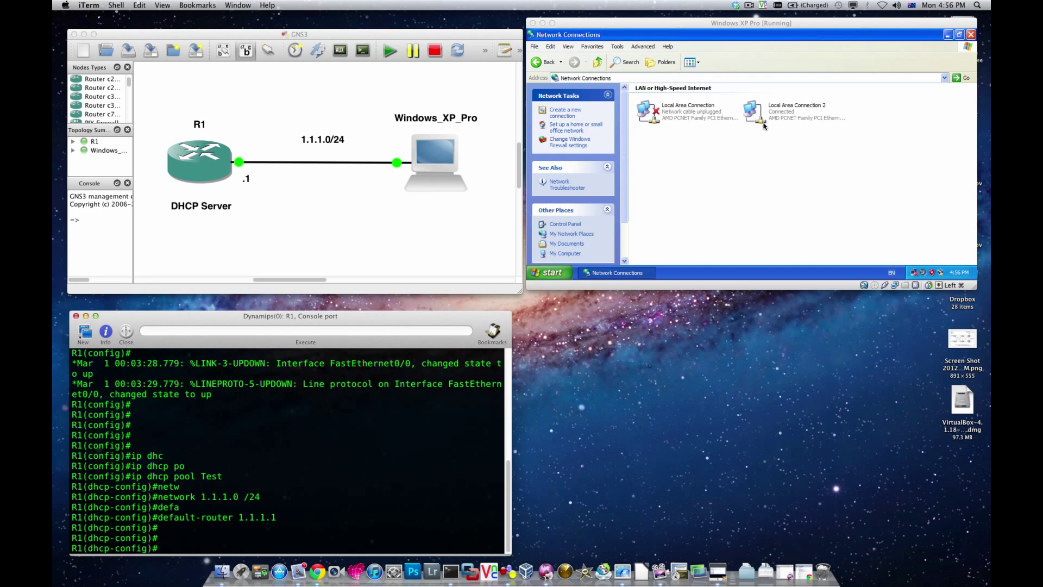
# Step: In the Windows XP guest, open the status of Local Area Connection 2 and view its IP address details
pyautogui.click(784, 140)
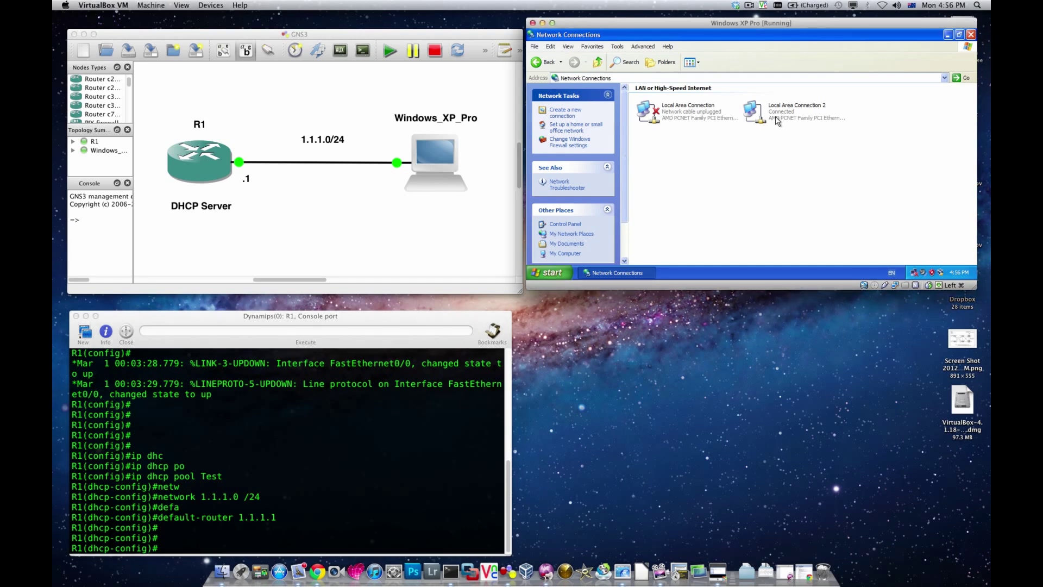
pyautogui.click(780, 116)
pyautogui.doubleClick(781, 115)
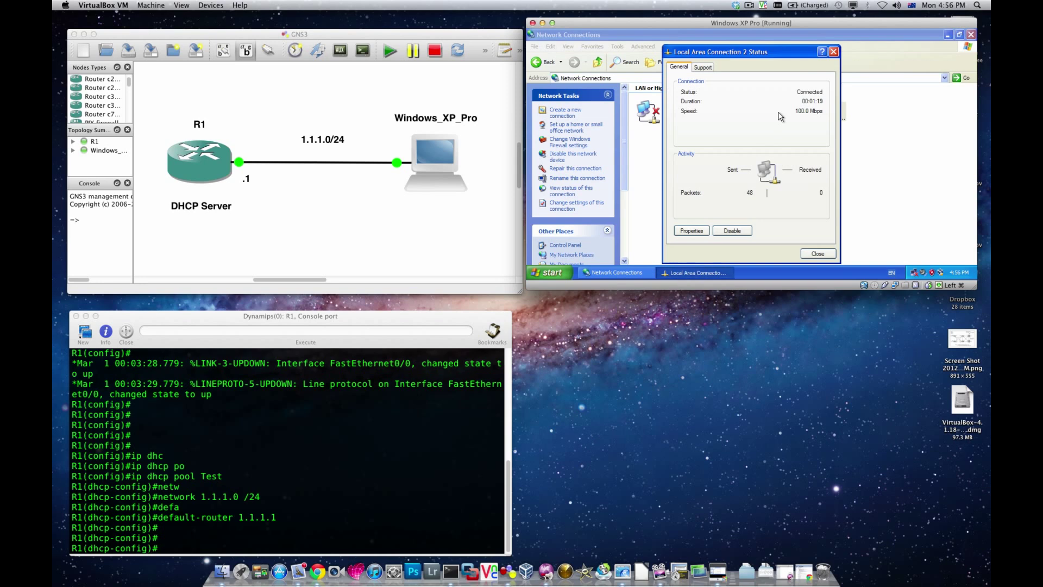
pyautogui.click(703, 66)
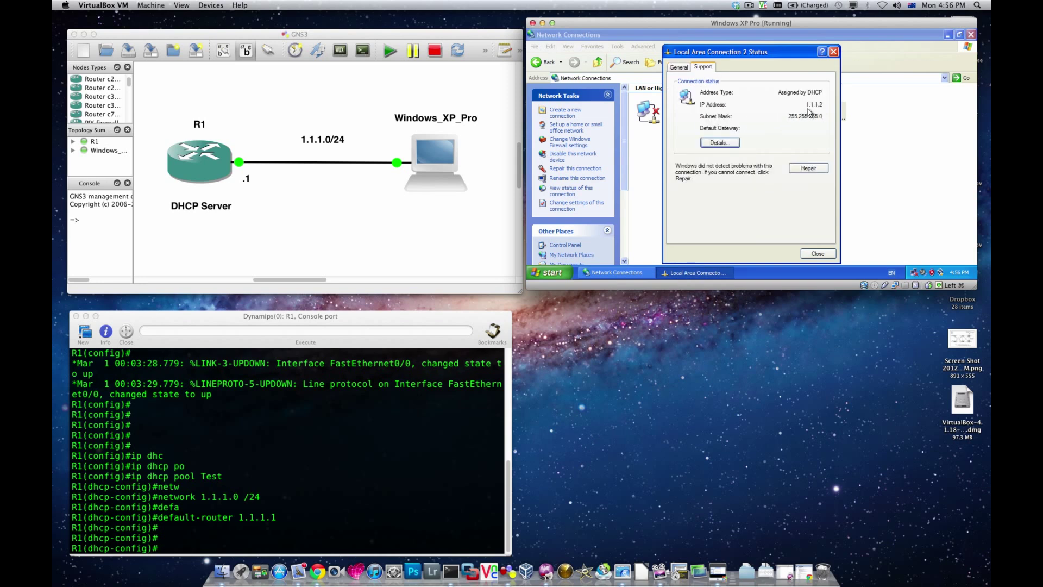
# Step: Return to R1's console, highlight the default-router address, and leave DHCP pool configuration for privileged EXEC mode
pyautogui.click(216, 525)
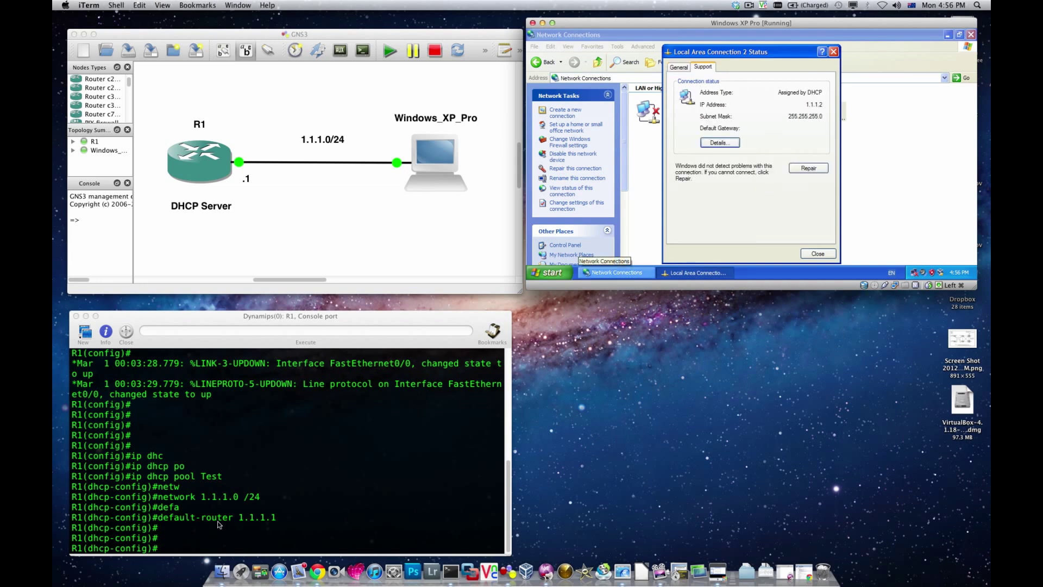
pyautogui.moveTo(279, 519); pyautogui.dragTo(239, 519)
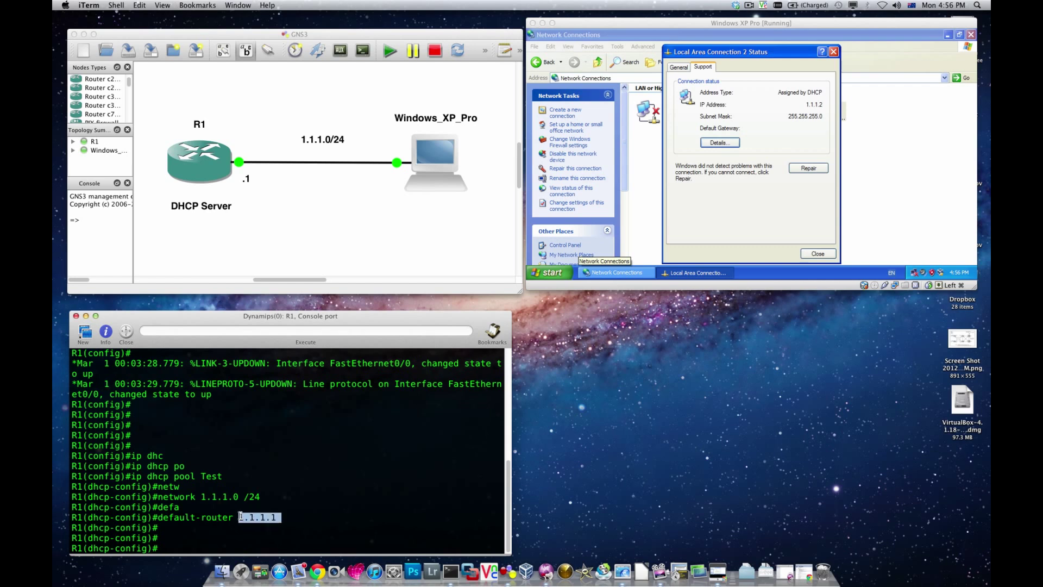
pyautogui.click(263, 527)
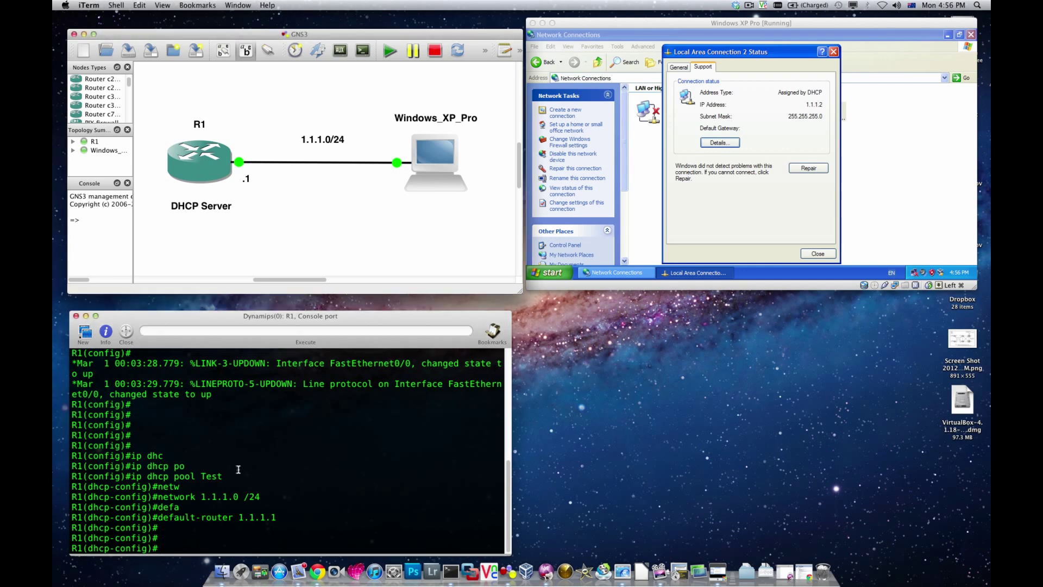
pyautogui.press('Return')
pyautogui.press('Return')
pyautogui.press('Return')
pyautogui.press('Return')
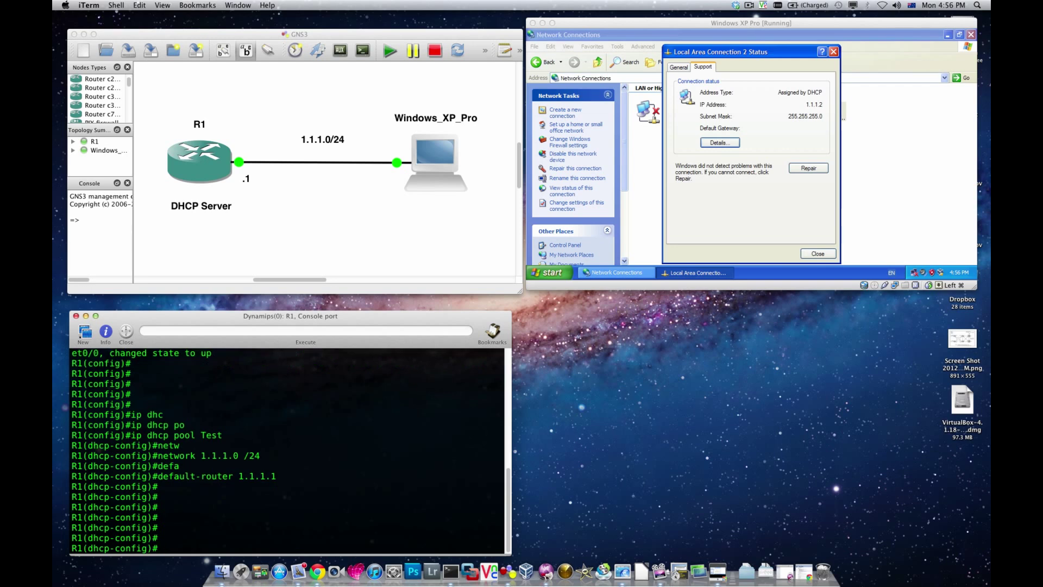
pyautogui.hotkey('ctrl', 'z')
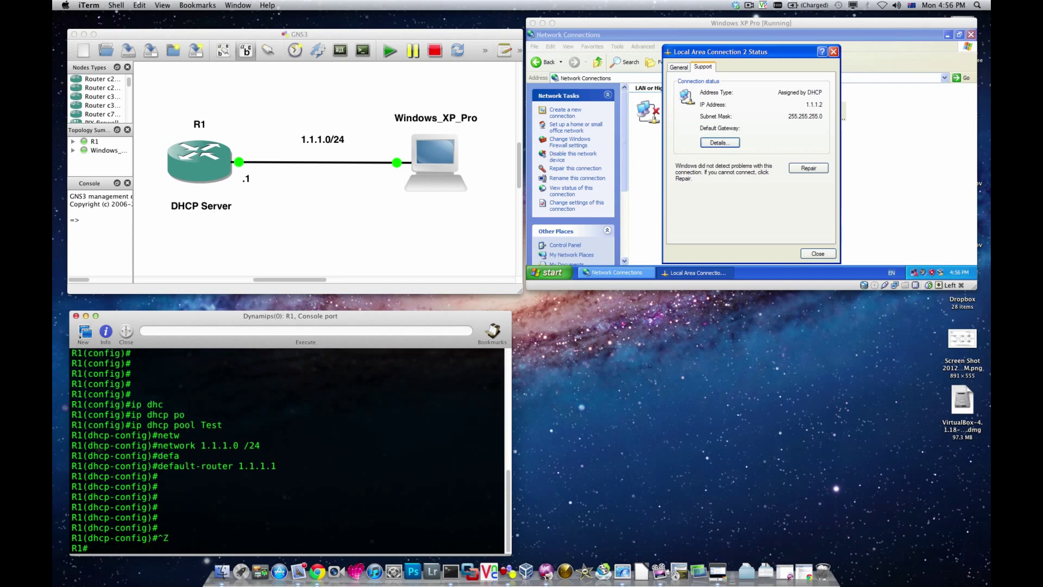
# Step: Ping the Windows XP guest at 1.1.1.2 from R1's console
pyautogui.press('Return')
pyautogui.press('Return')
pyautogui.press('Return')
pyautogui.press('Return')
pyautogui.write('ping')
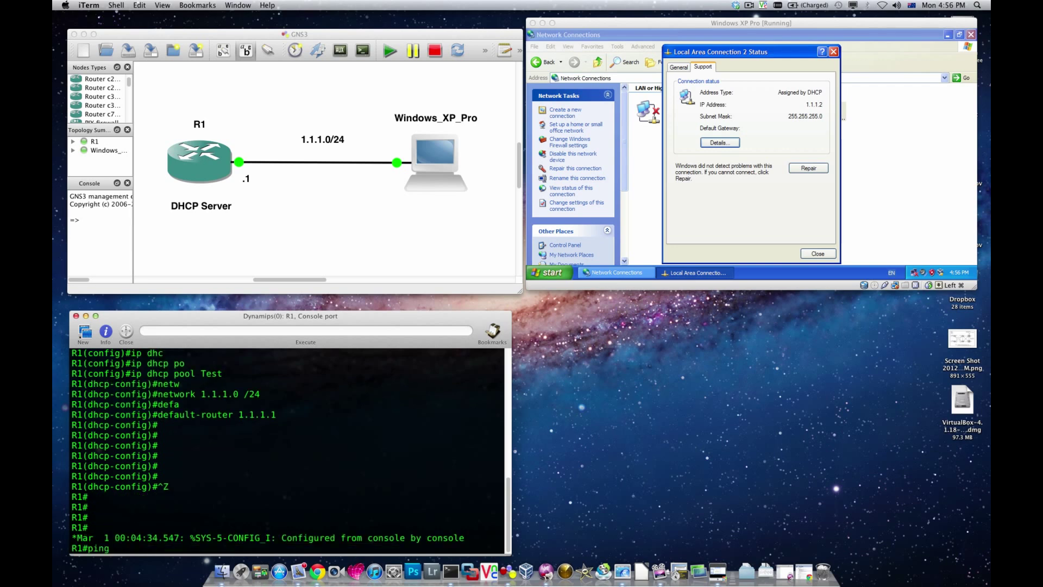
pyautogui.write(' 1.1.1.2')
pyautogui.press('Return')
pyautogui.press('Return')
pyautogui.press('Return')
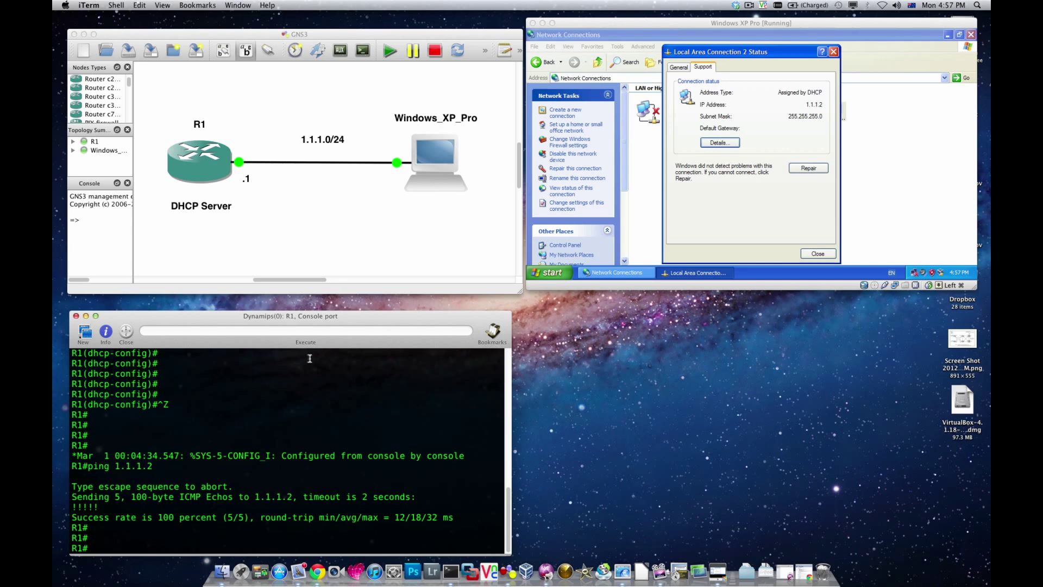
# Step: In the Windows XP guest, open a command prompt and ping R1 at 1.1.1.1
pyautogui.click(557, 273)
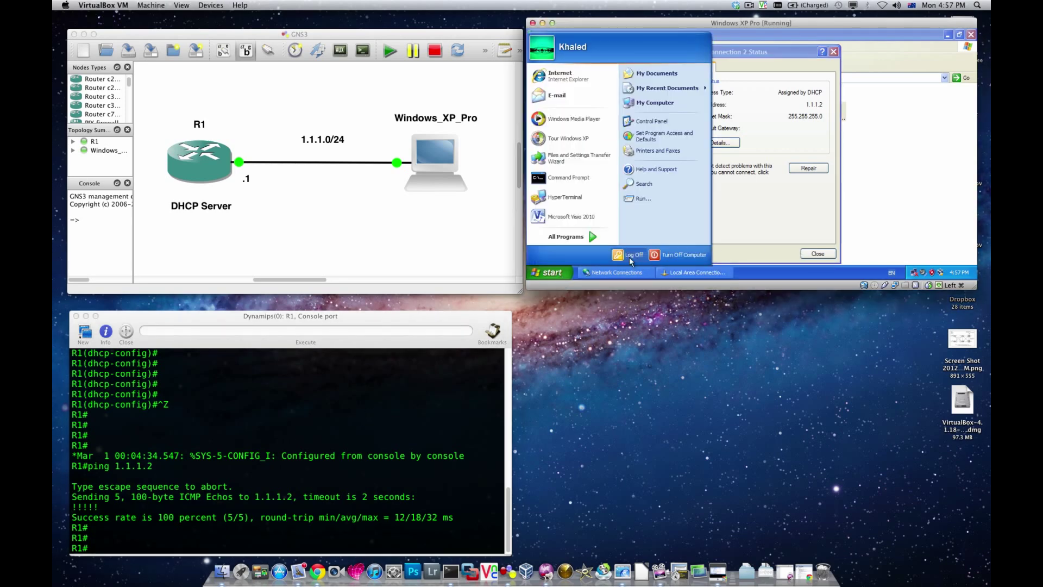
pyautogui.click(643, 202)
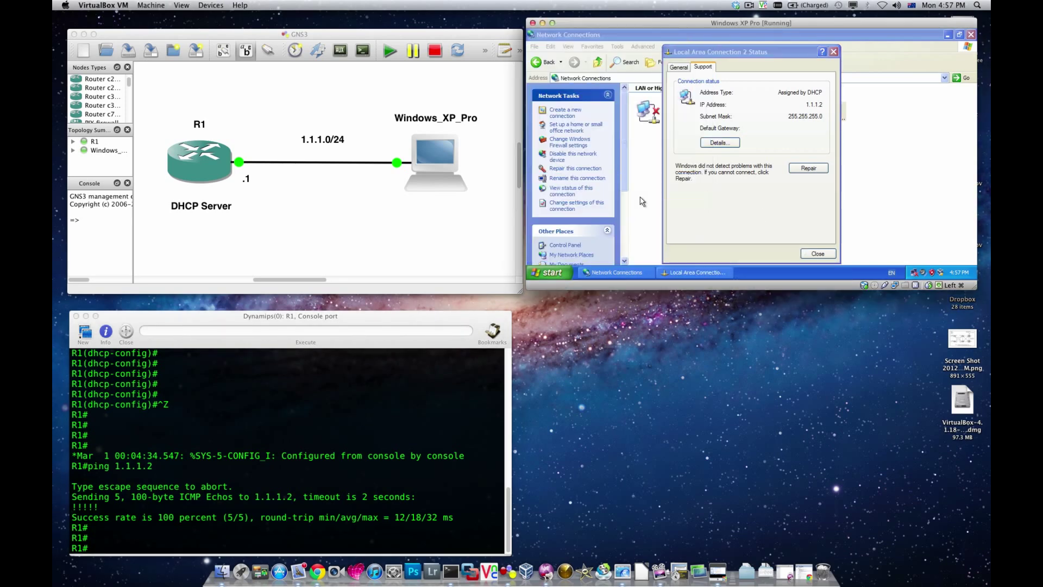
pyautogui.write('ping')
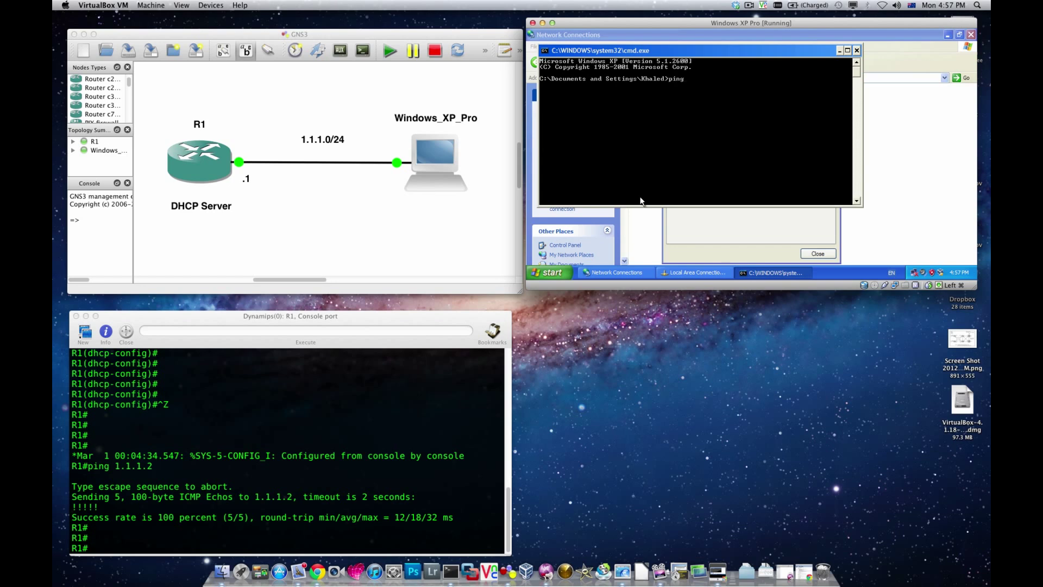
pyautogui.write(' 1.1.1.1')
pyautogui.press('Return')
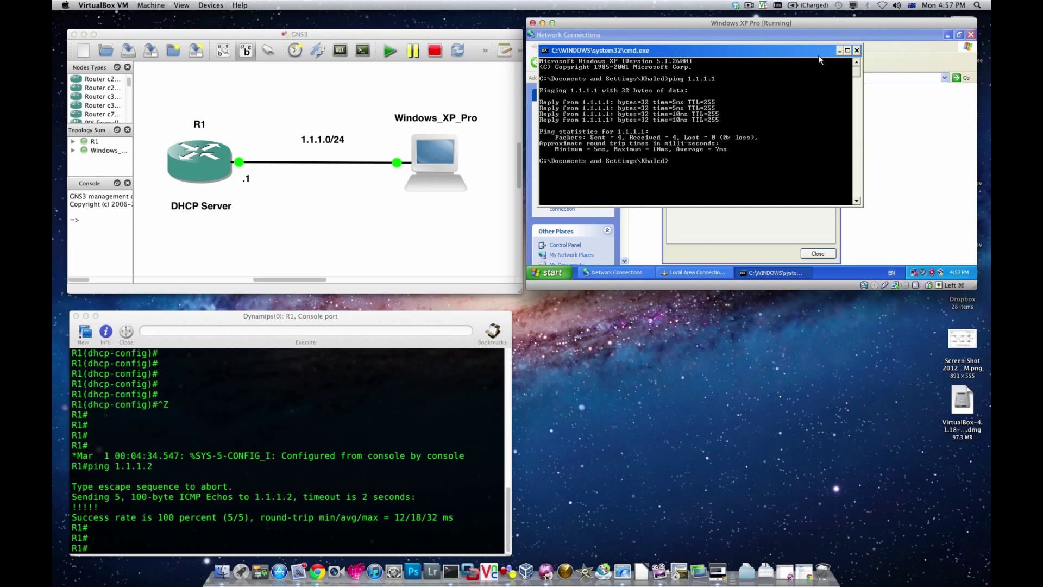
# Step: Close the command prompt, the Local Area Connection 2 status dialog and the Network Connections window in the Windows XP guest
pyautogui.click(857, 51)
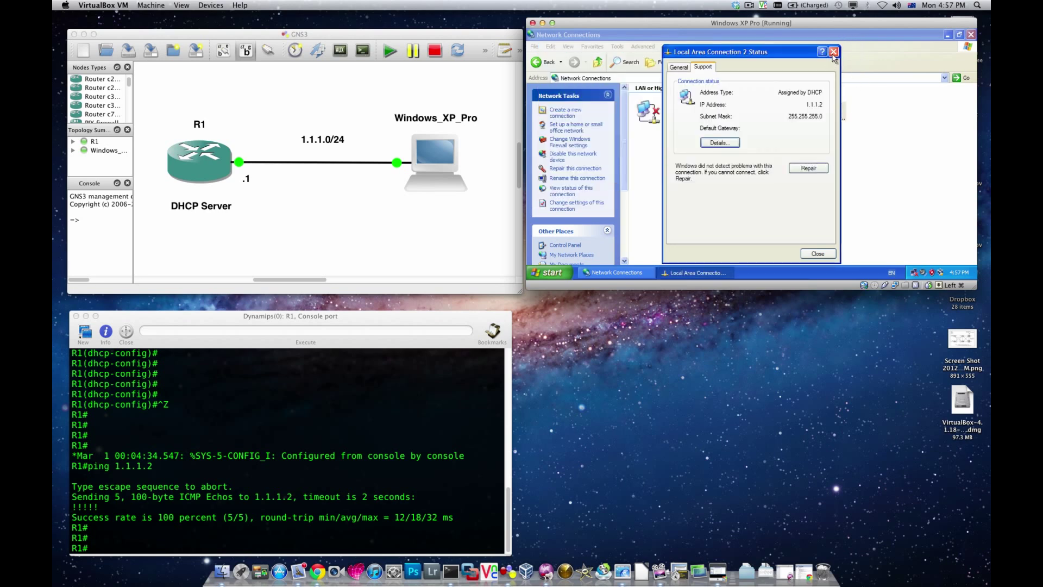
pyautogui.click(833, 52)
pyautogui.click(772, 126)
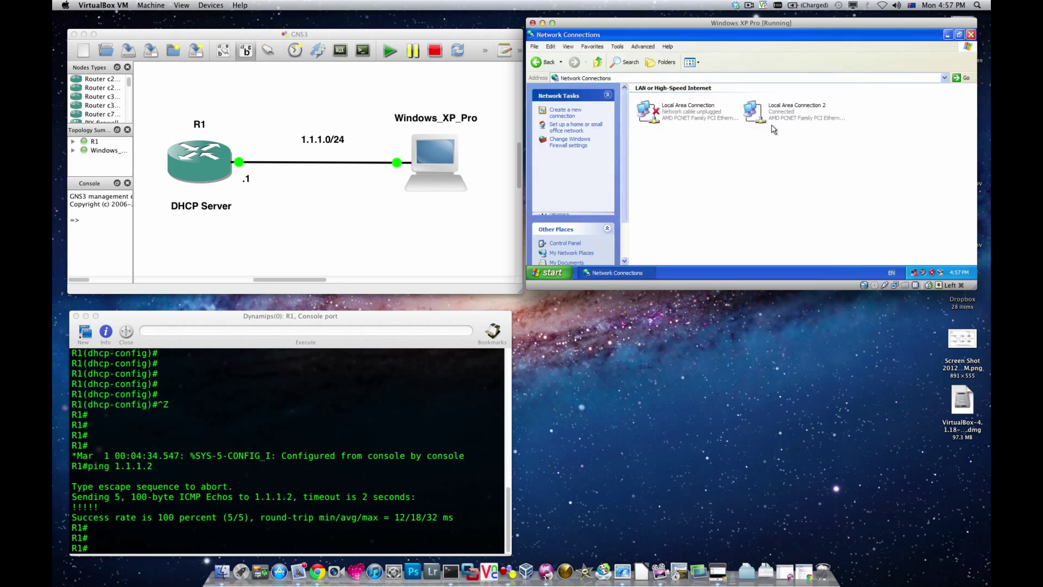
pyautogui.click(971, 35)
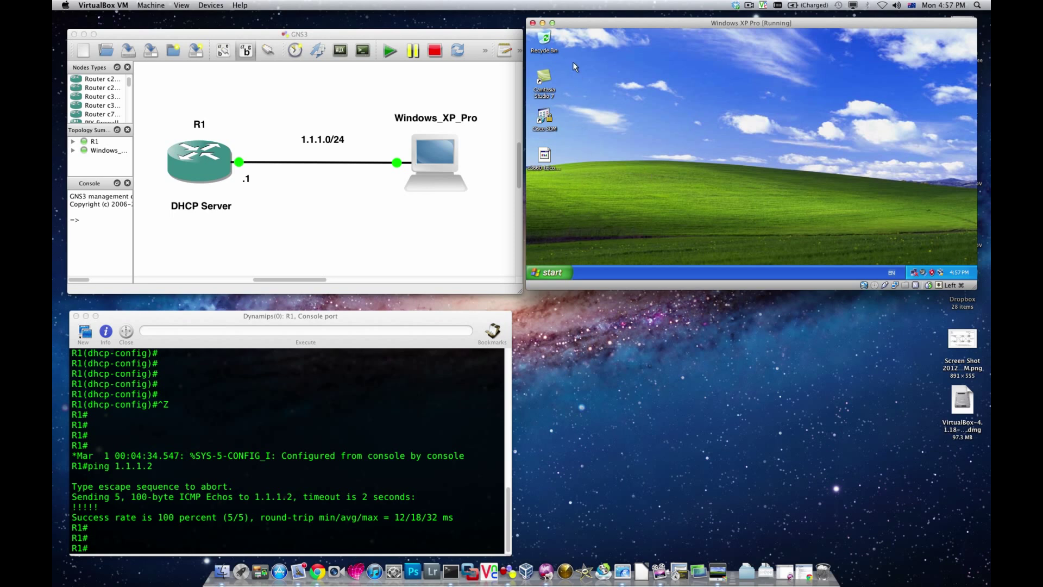
# Step: Minimize the Windows XP Pro, R1 console and GNS3 windows, moving and slightly enlarging the GNS3 window before minimizing it
pyautogui.click(533, 23)
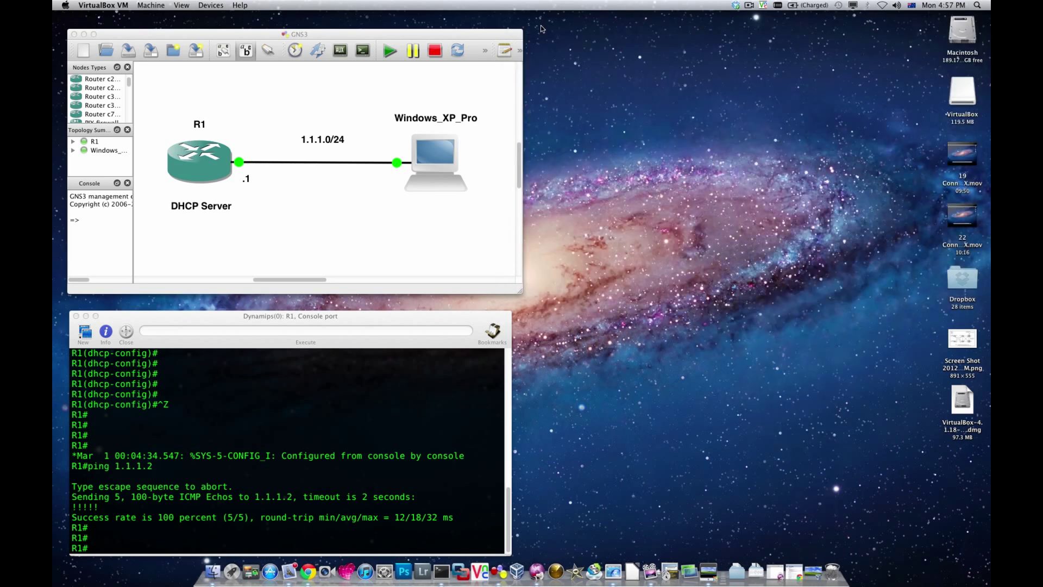
pyautogui.click(86, 316)
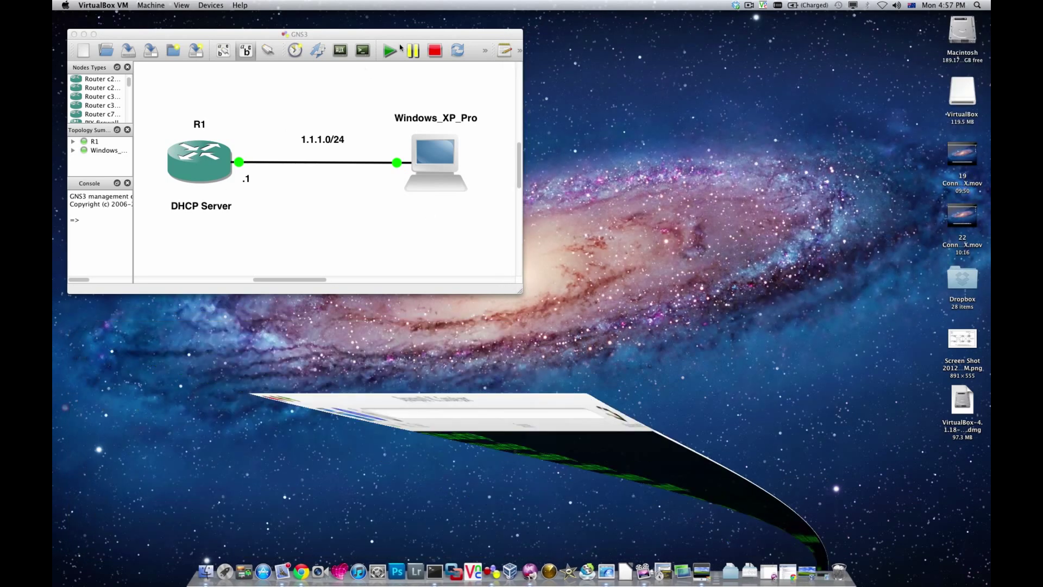
pyautogui.moveTo(383, 34); pyautogui.dragTo(581, 68)
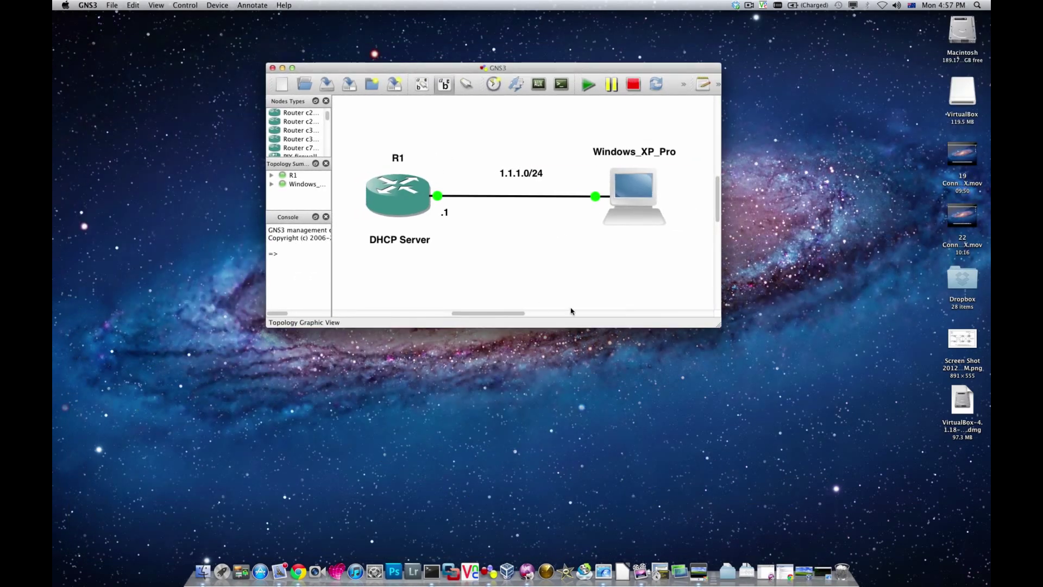
pyautogui.moveTo(720, 326); pyautogui.dragTo(750, 375)
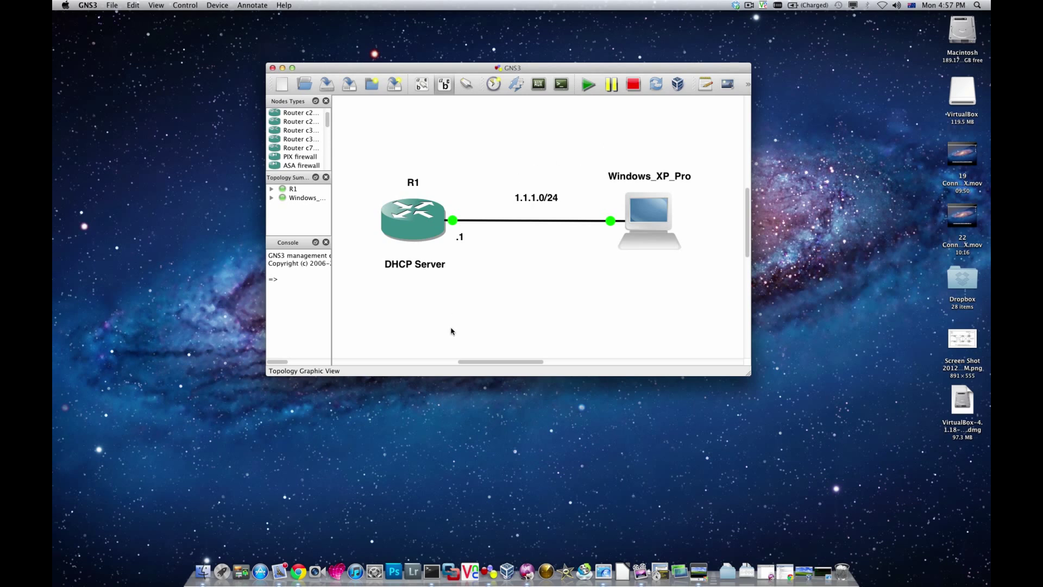
pyautogui.click(282, 68)
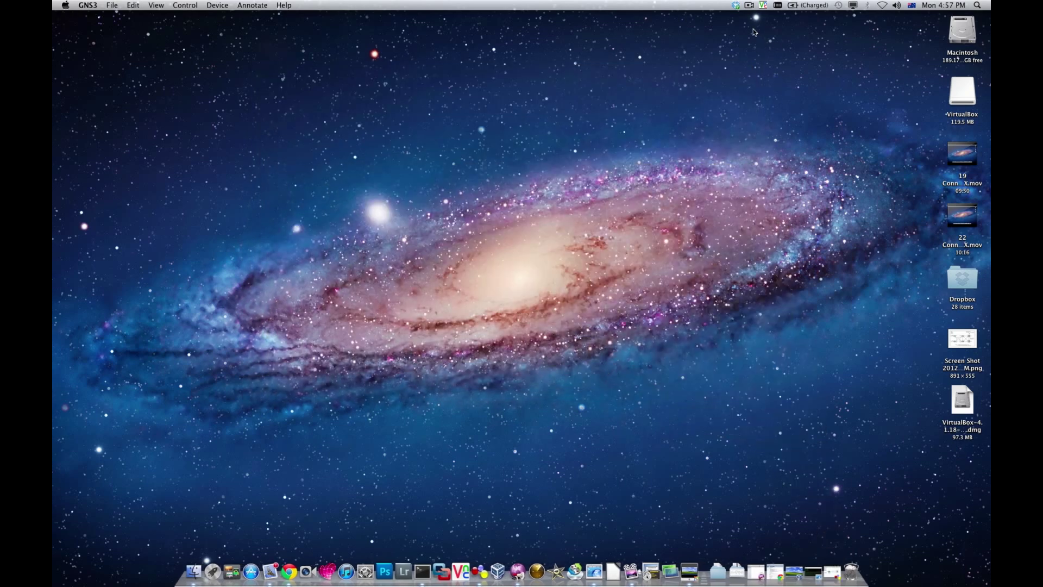
pyautogui.click(749, 6)
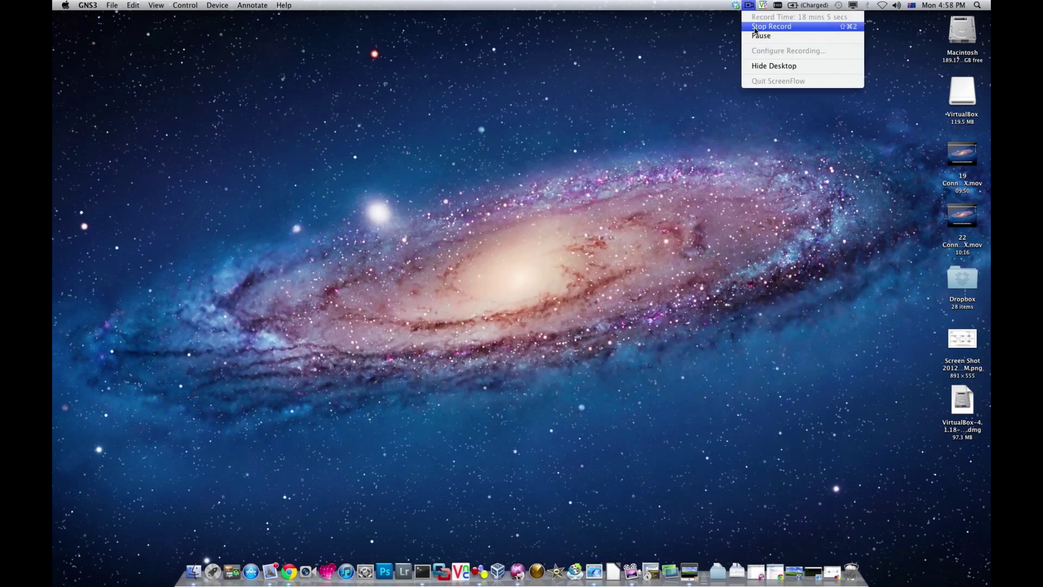